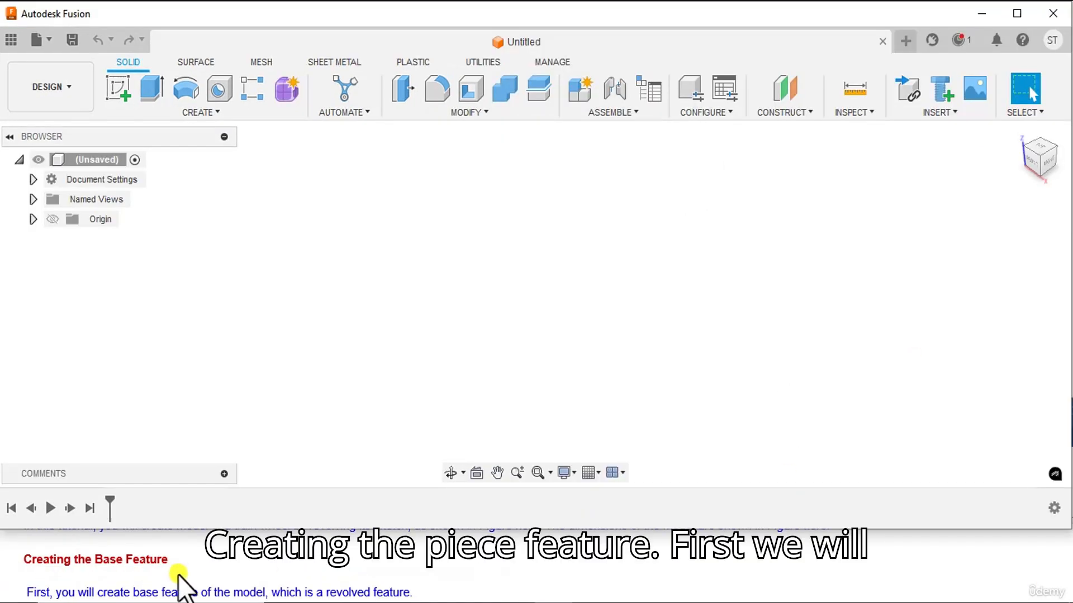
# Start a new design.
pyautogui.scroll(-1, 201, 586)
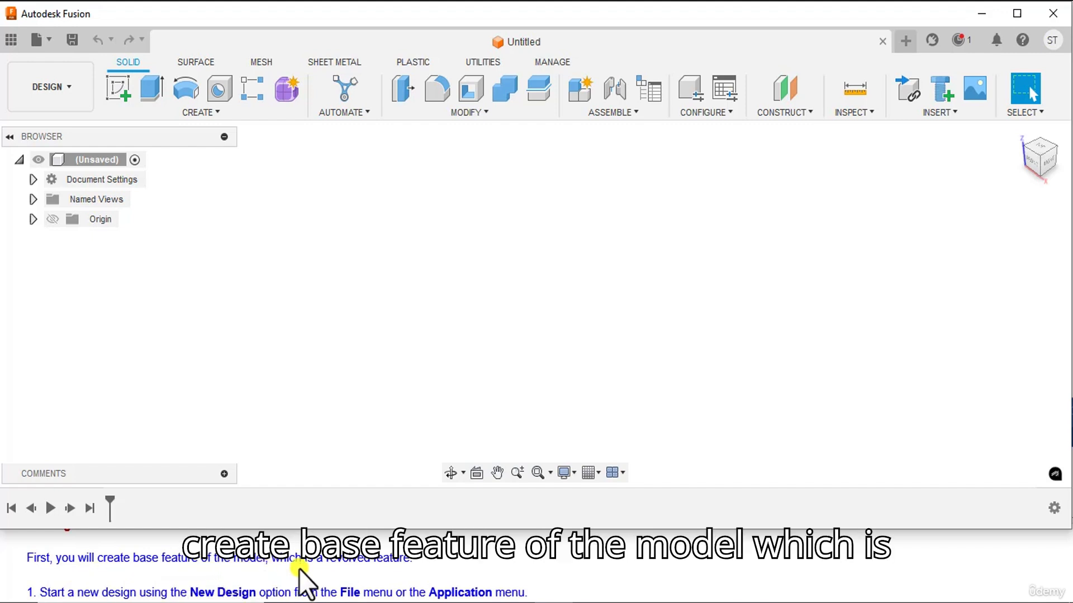
pyautogui.scroll(-1, 249, 577)
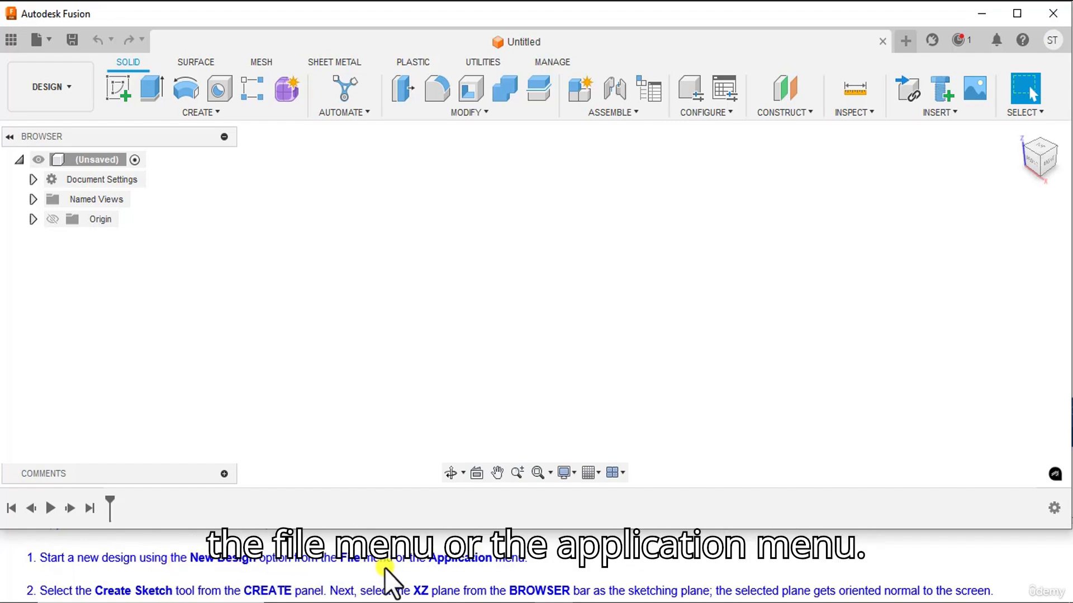
pyautogui.click(51, 40)
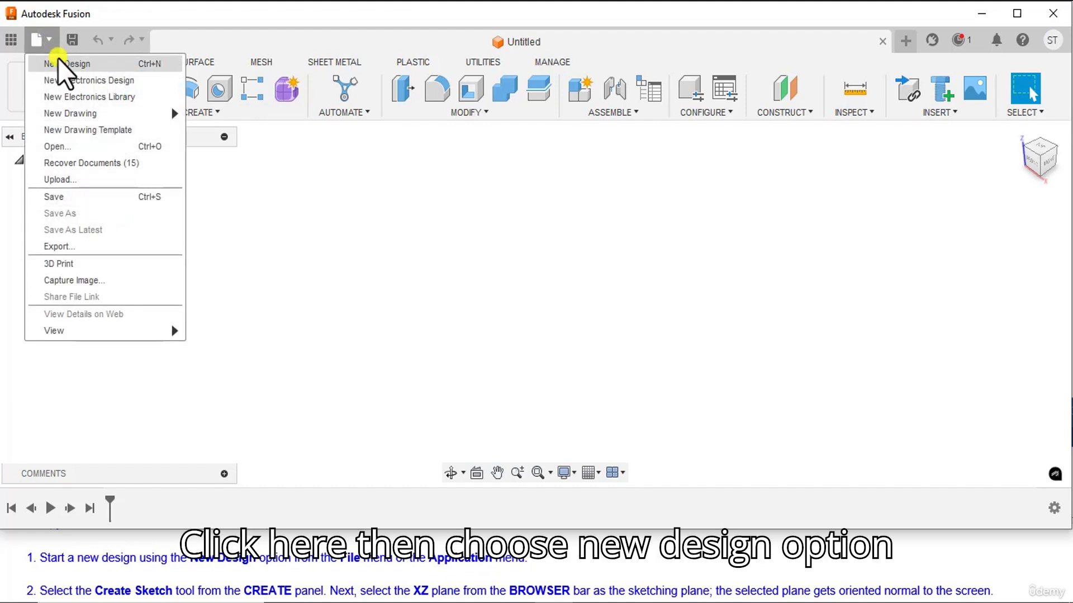
pyautogui.click(58, 58)
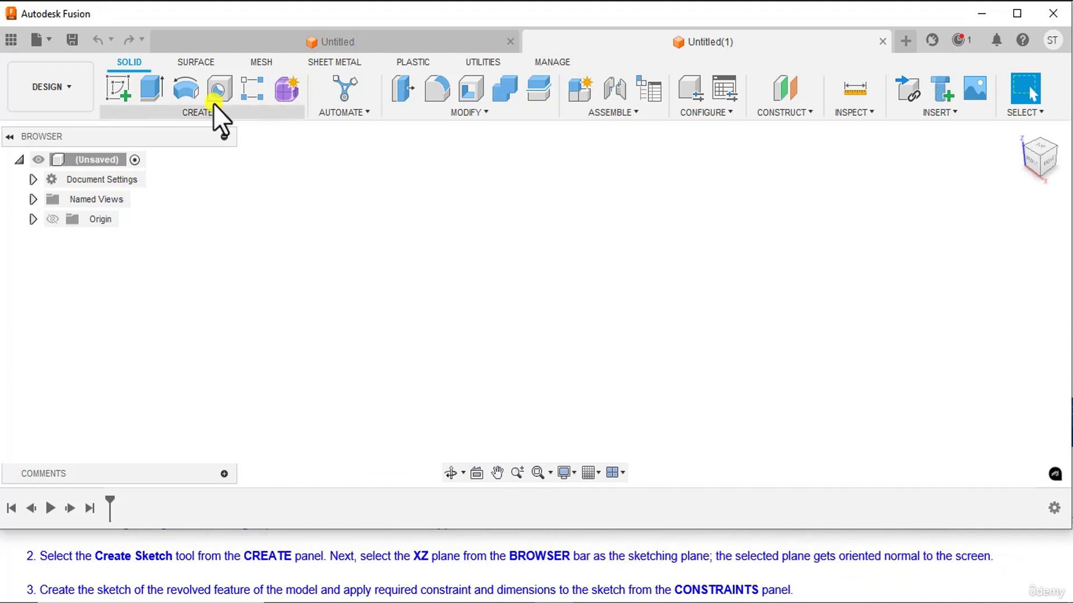
# Create a sketch on the XZ origin plane and move the sketch palette clear of the drawing area.
pyautogui.click(122, 91)
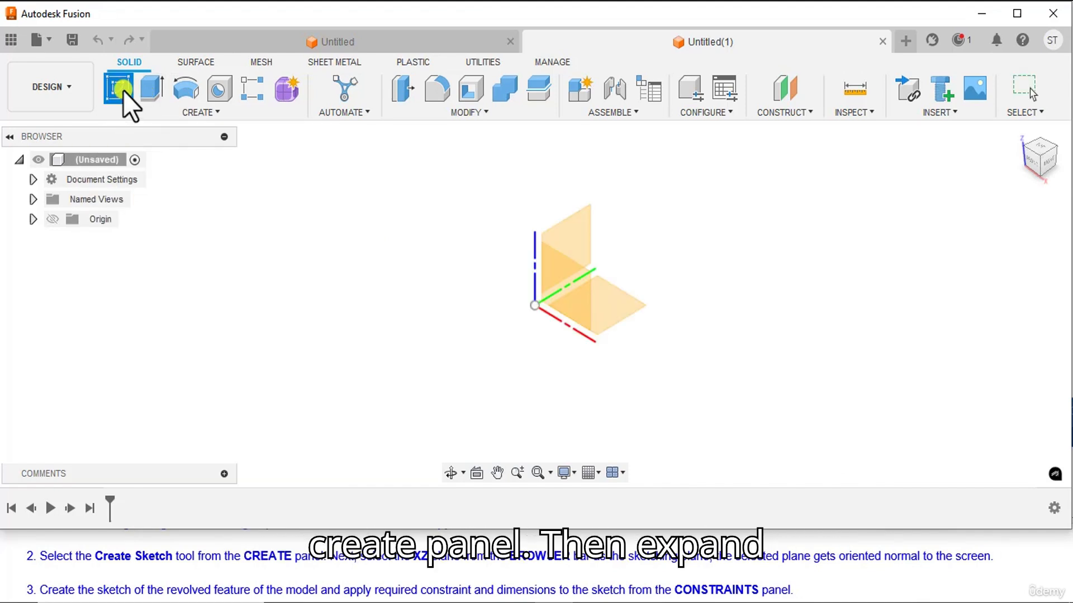
pyautogui.click(33, 219)
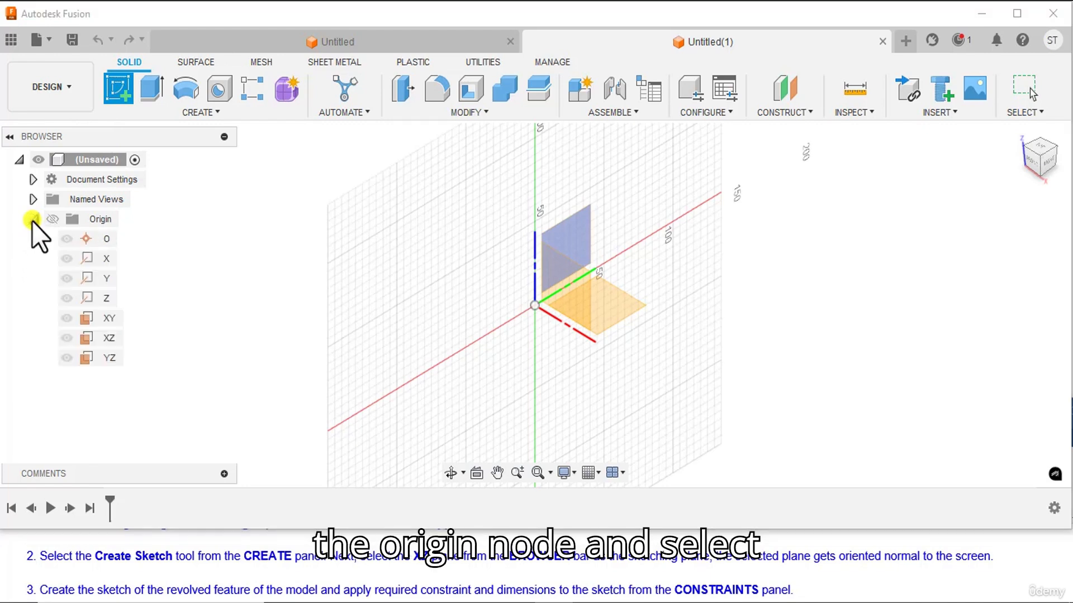
pyautogui.click(115, 338)
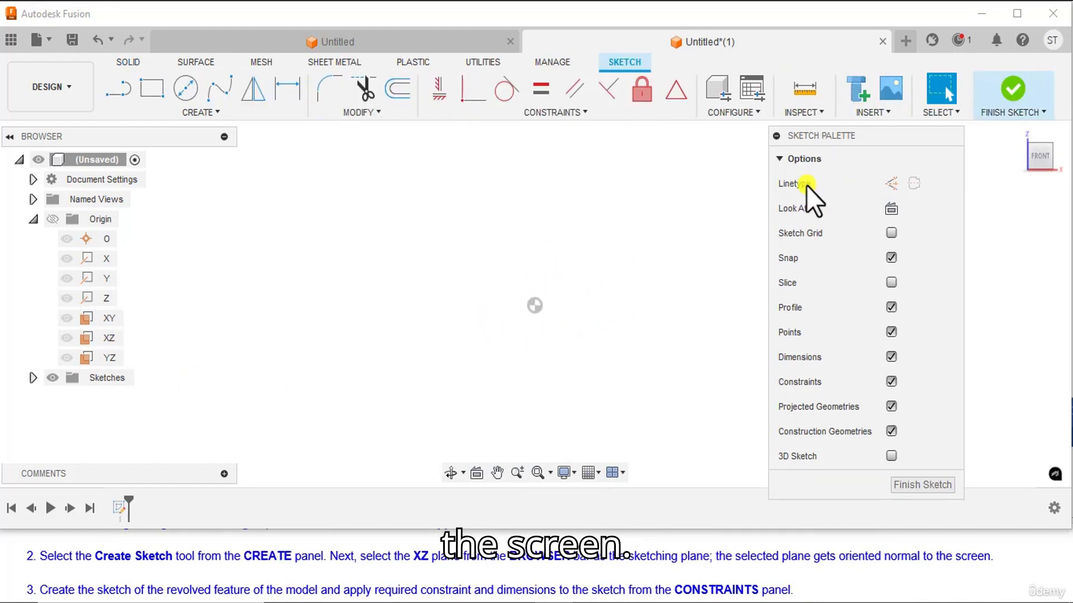
pyautogui.moveTo(825, 136); pyautogui.dragTo(988, 134)
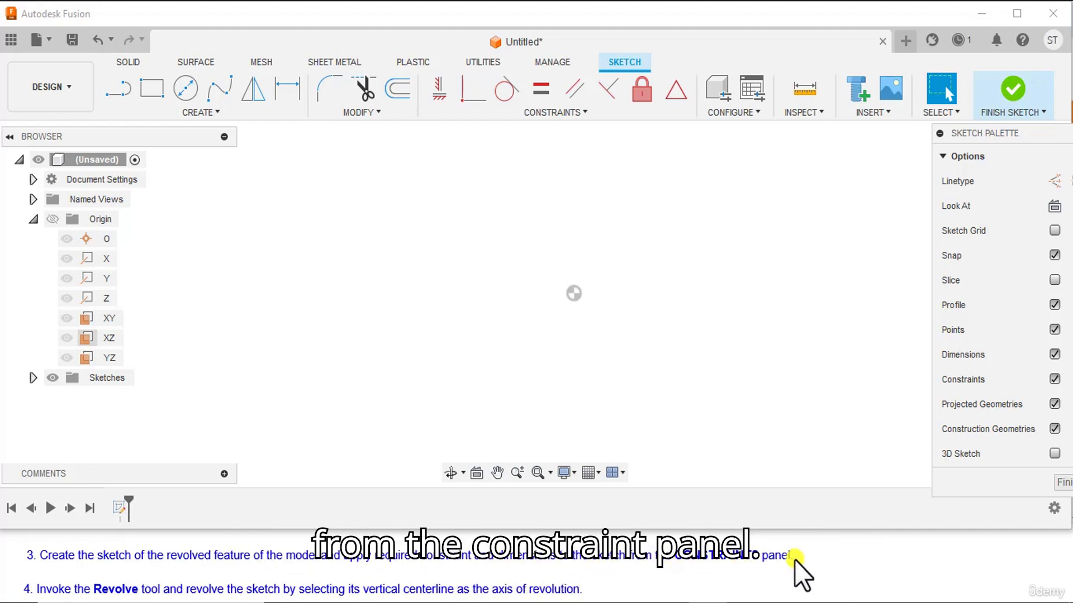
# Check the handwheel drawing and sketch a vertical centre line about 80 mm long upward from the origin.
pyautogui.click(632, 602)
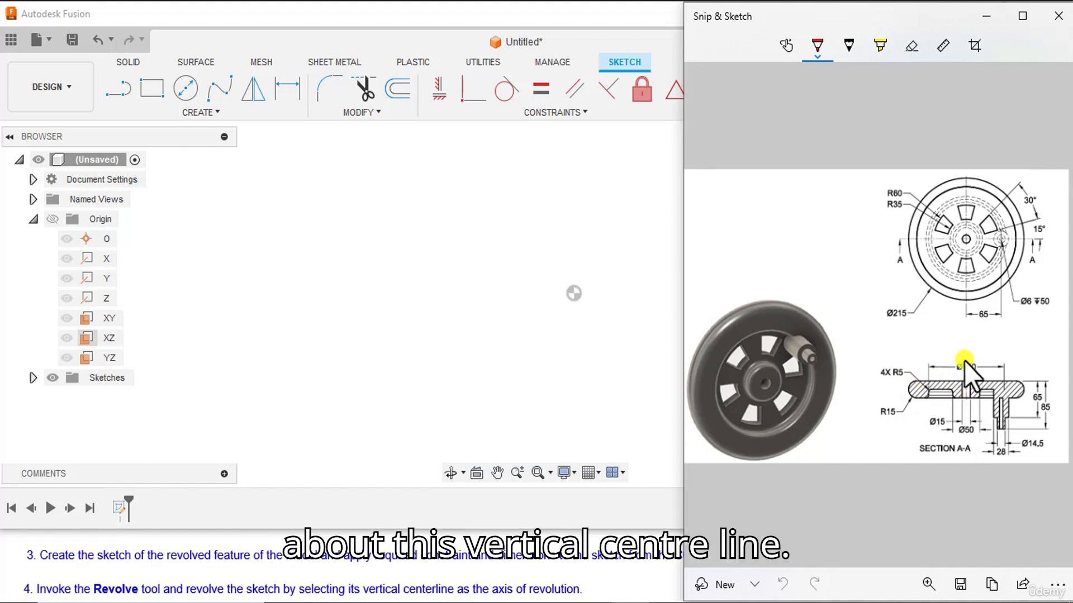
pyautogui.click(633, 602)
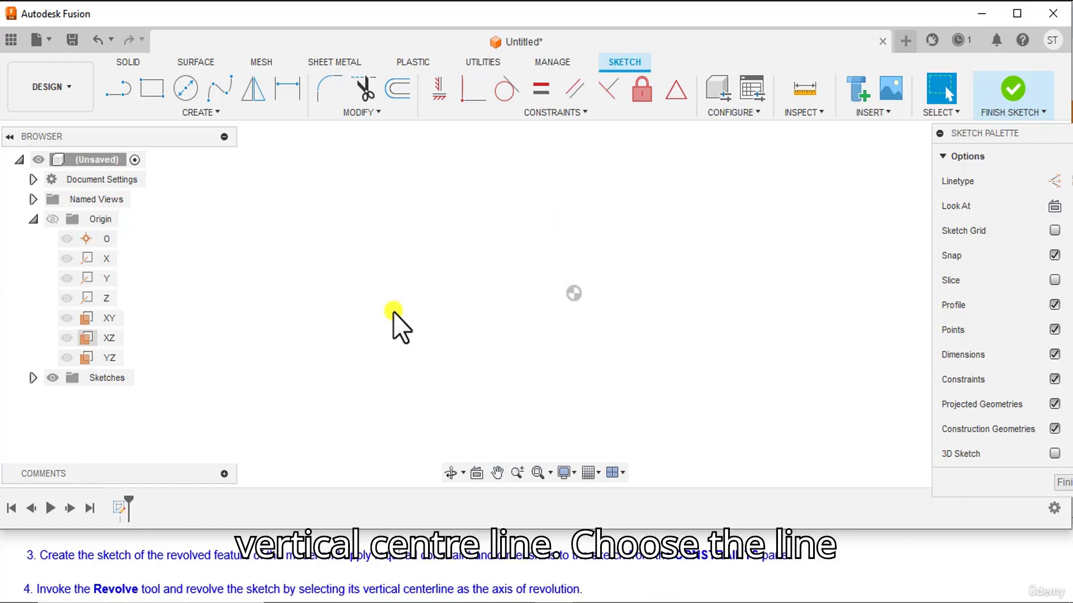
pyautogui.click(117, 88)
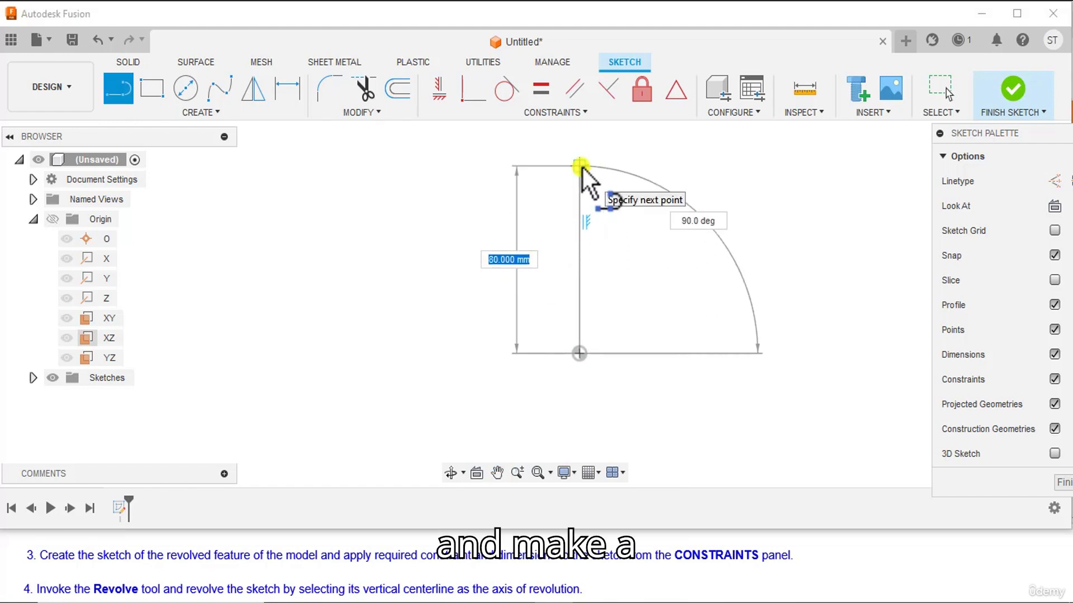
pyautogui.click(581, 166)
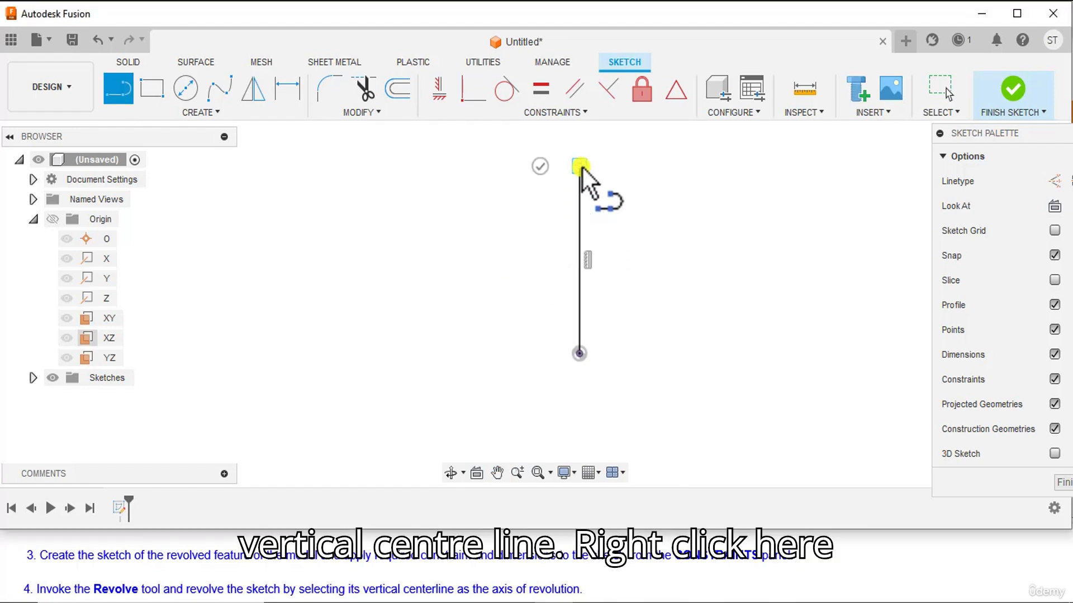
pyautogui.rightClick(626, 166)
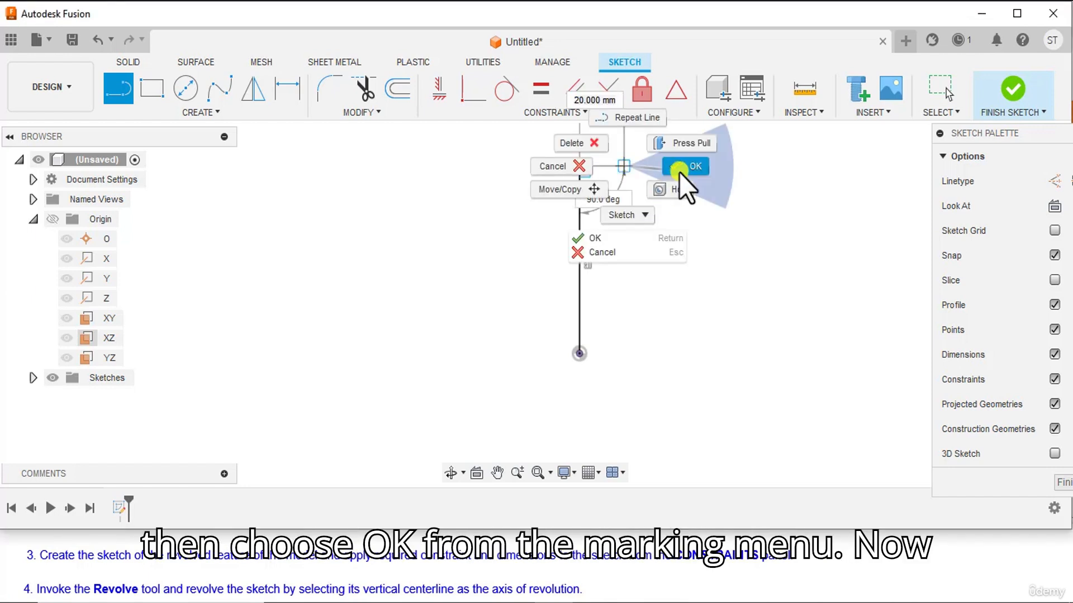
pyautogui.click(679, 172)
# Convert the vertical centre line to construction geometry.
pyautogui.click(578, 222)
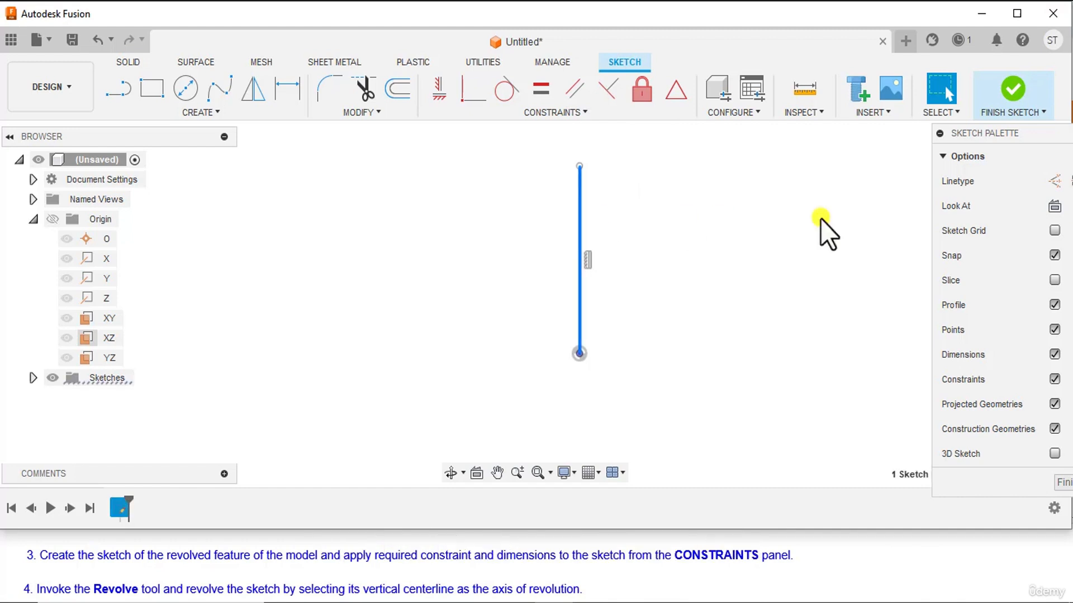
pyautogui.click(1055, 181)
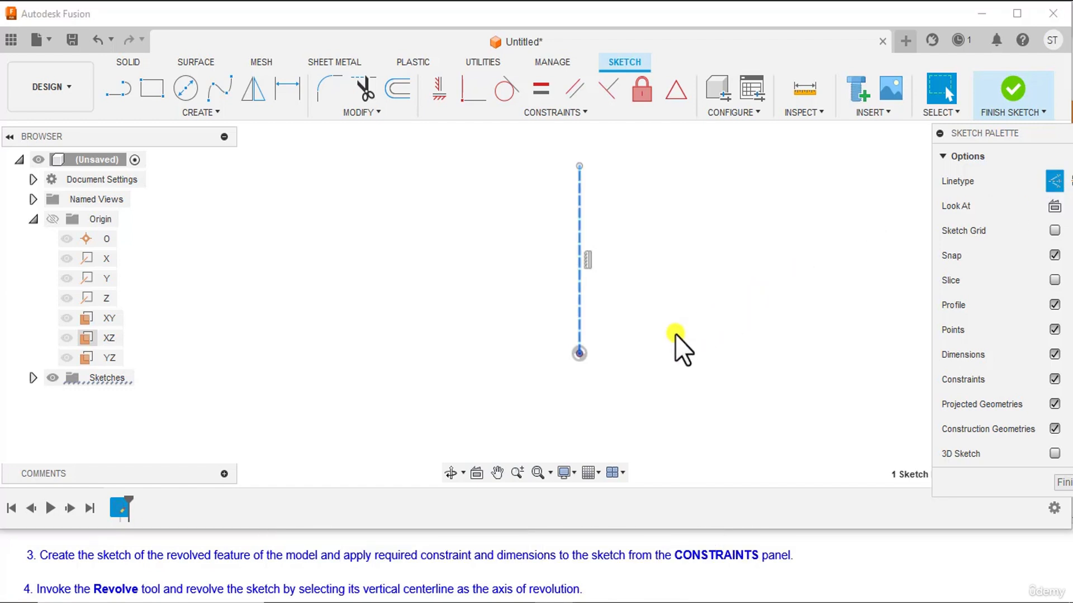
pyautogui.click(676, 312)
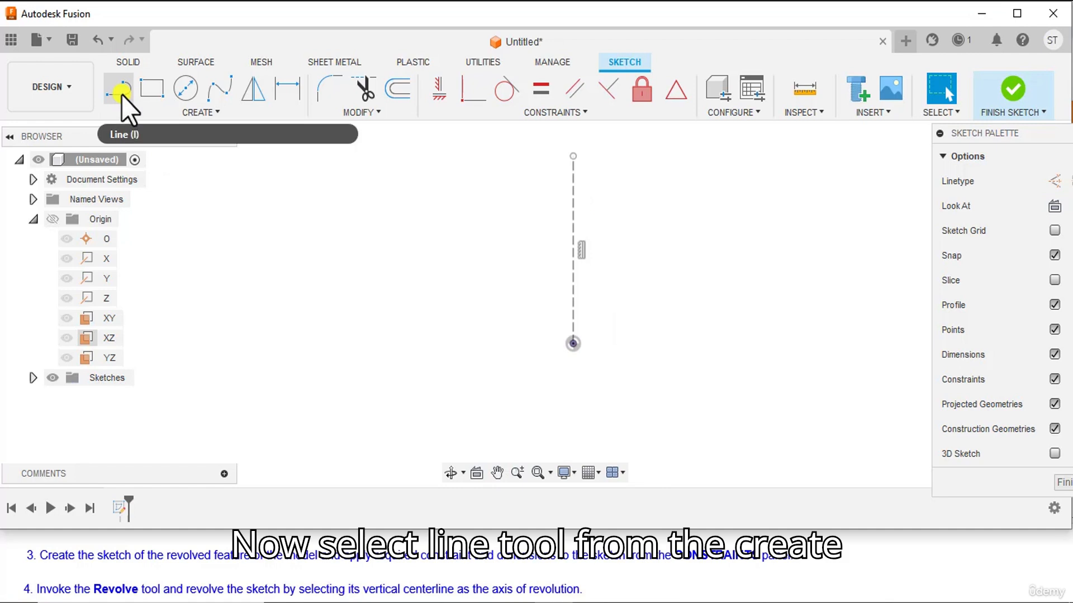
# Left of the centre line, draw the profile's vertical inner edge, horizontal upper edge and tangent half-round outer end.
pyautogui.click(121, 95)
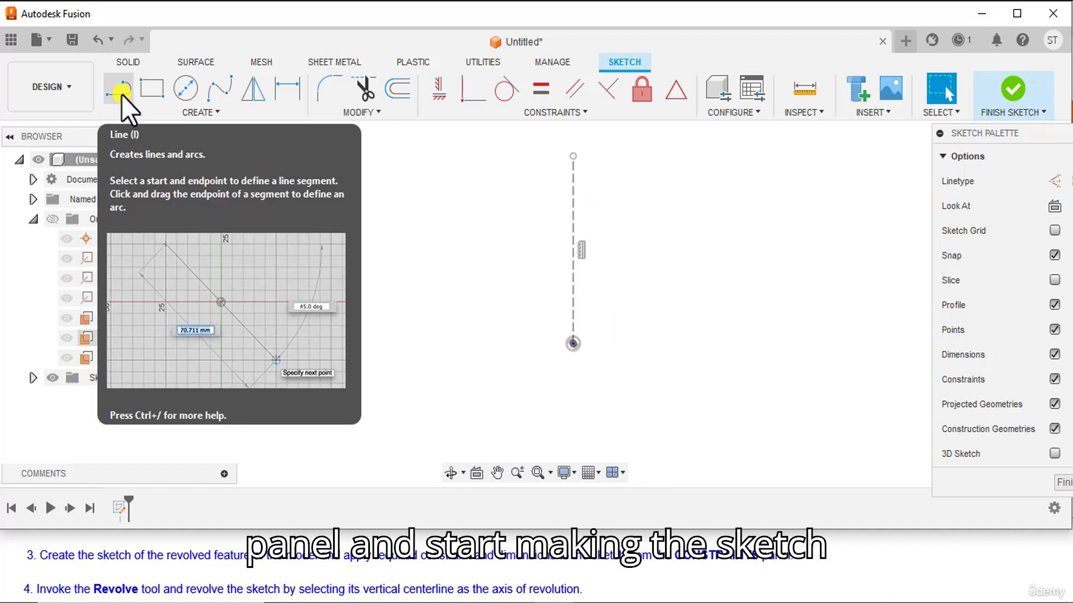
pyautogui.click(540, 333)
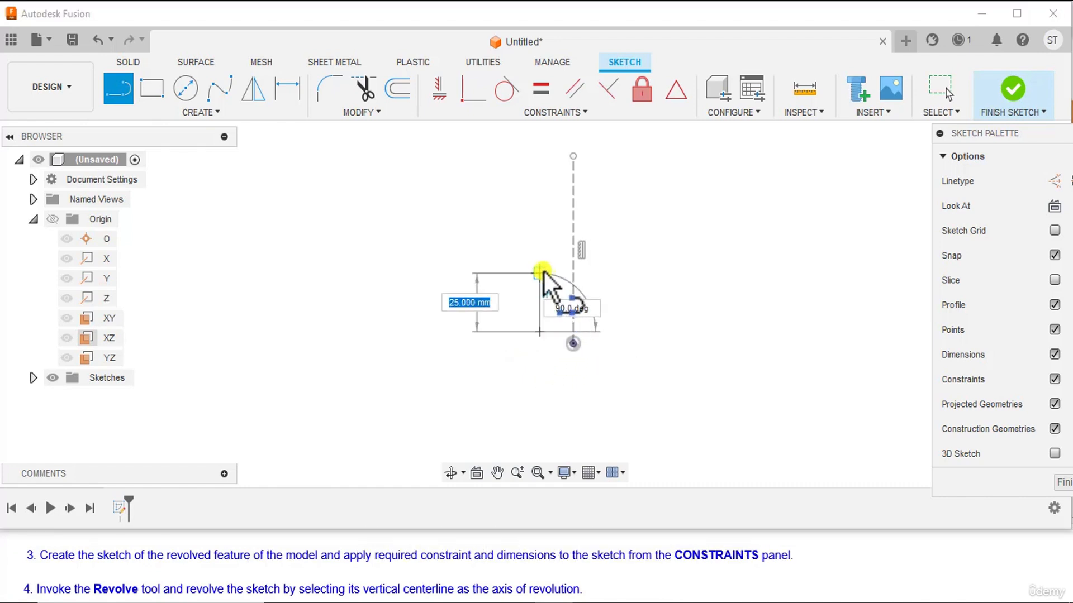
pyautogui.click(540, 285)
pyautogui.moveTo(468, 283); pyautogui.dragTo(371, 283)
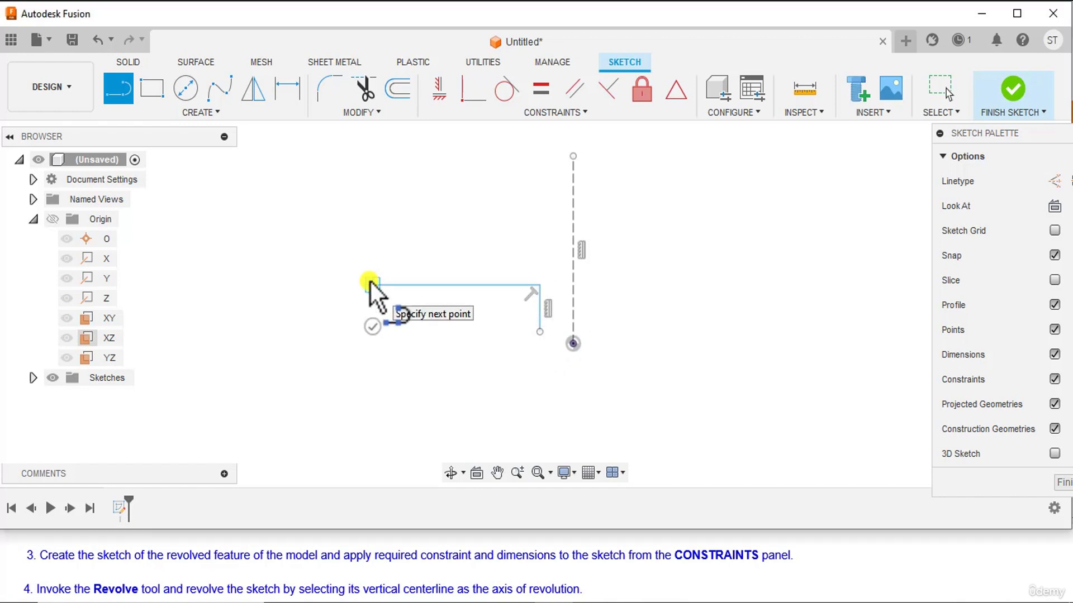
pyautogui.moveTo(353, 327); pyautogui.dragTo(380, 333)
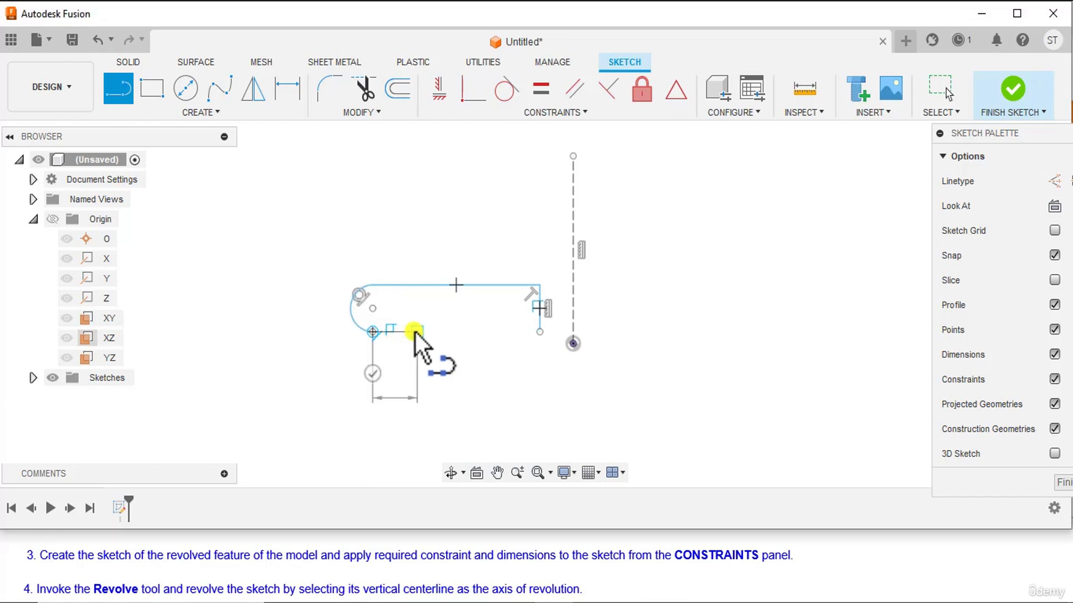
# Close the profile along its lower side with straight segments that form a rectangular recess in the middle.
pyautogui.click(418, 307)
pyautogui.click(476, 308)
pyautogui.click(477, 334)
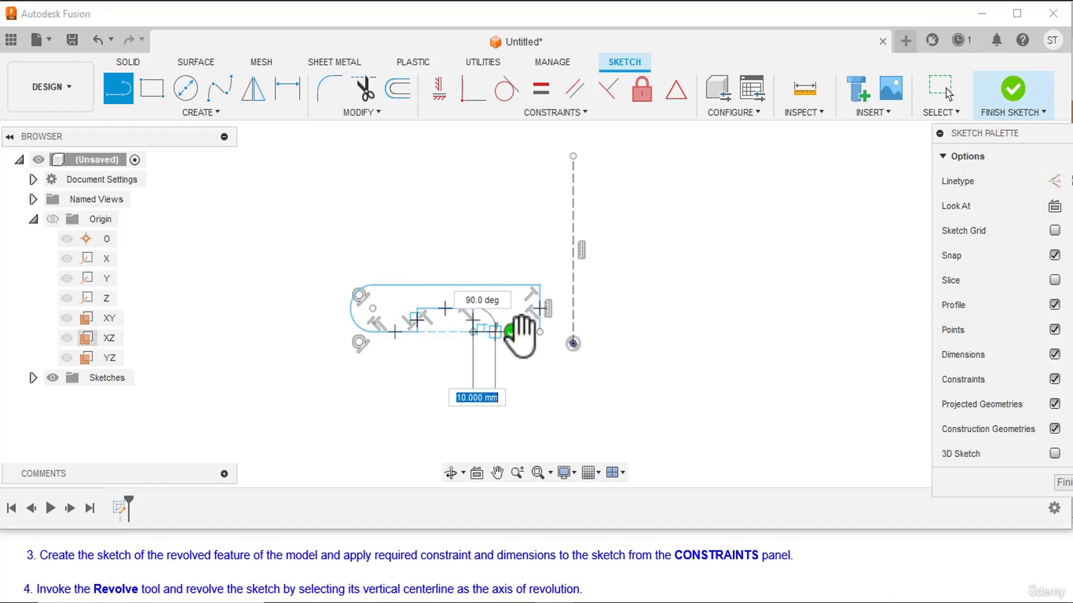
pyautogui.click(539, 337)
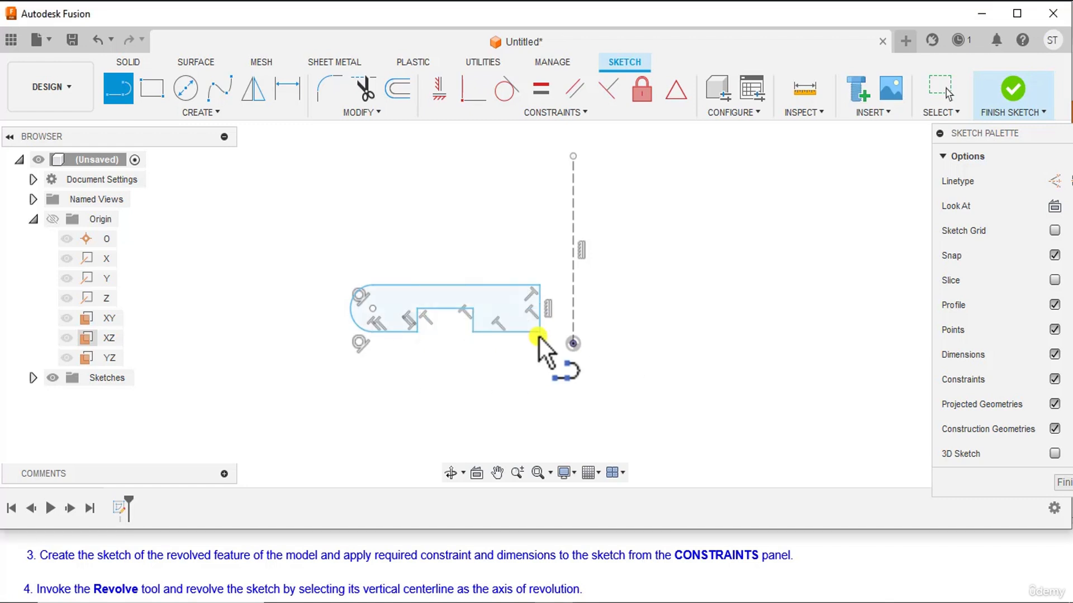
pyautogui.rightClick(750, 247)
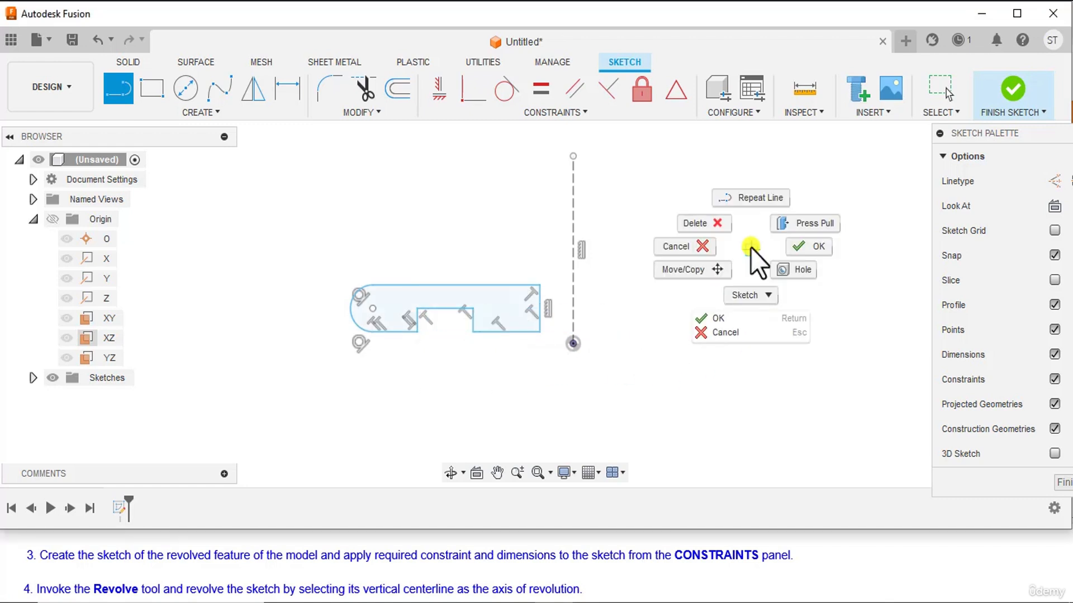
pyautogui.click(810, 243)
# Fillet the two upper corners and the two lower corners of the profile's recess with a 5 mm radius.
pyautogui.scroll(2, 435, 237)
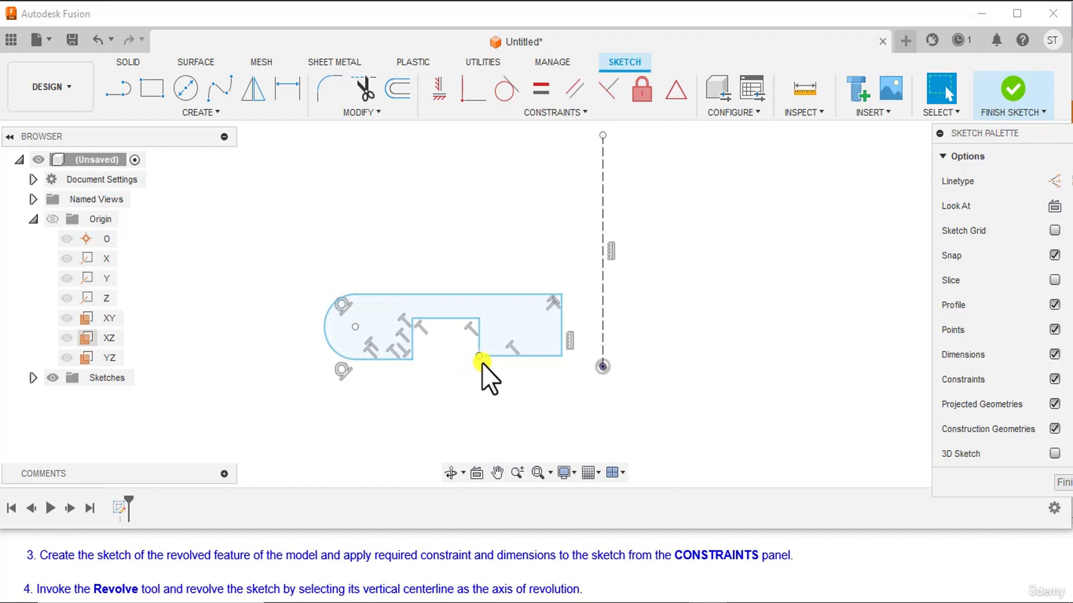
pyautogui.click(322, 85)
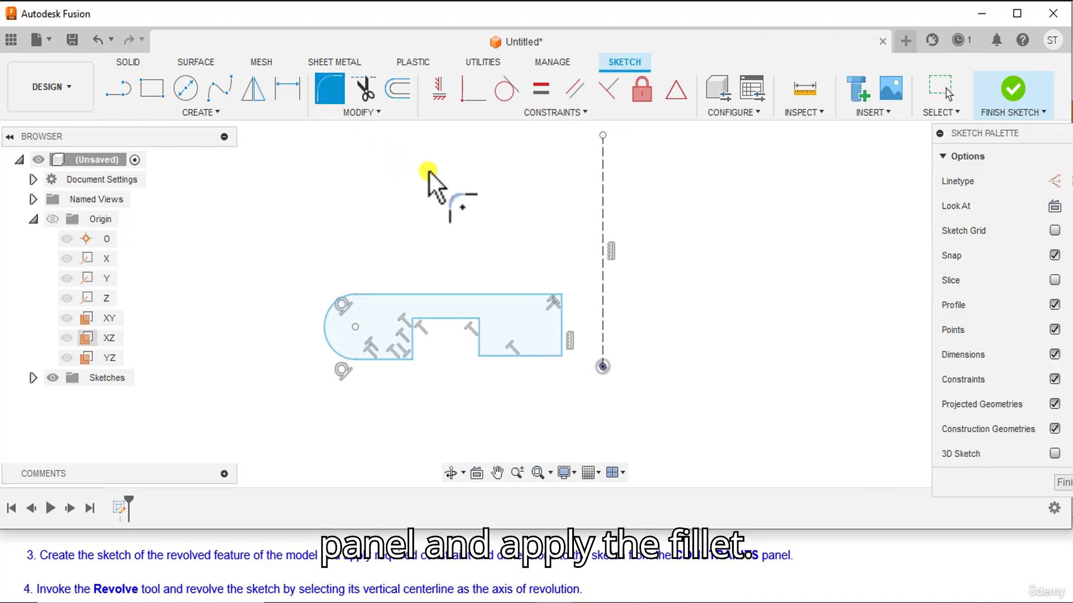
pyautogui.click(479, 319)
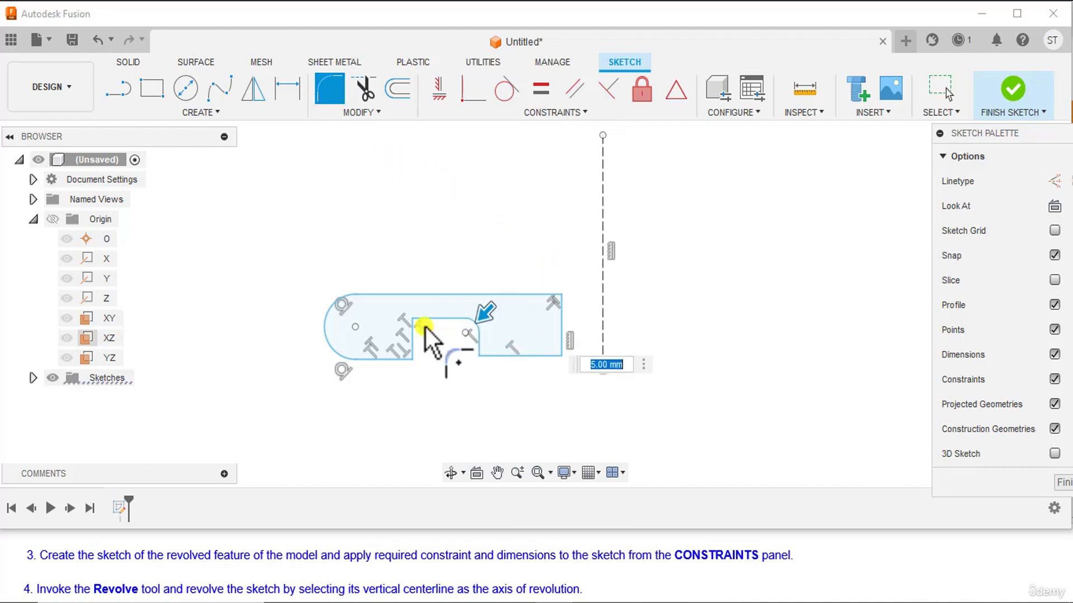
pyautogui.click(415, 318)
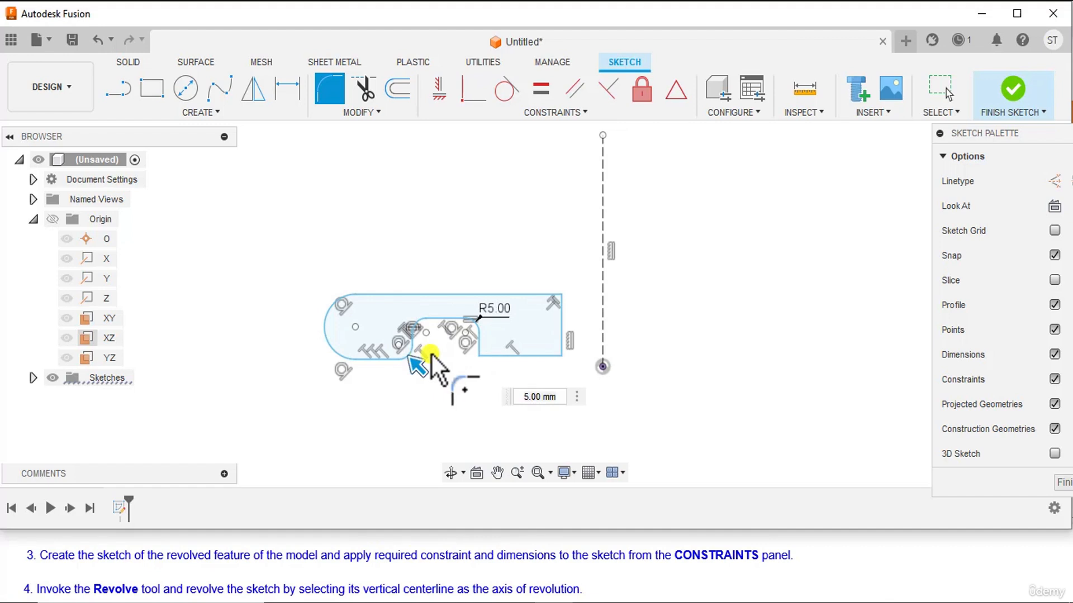
pyautogui.click(484, 355)
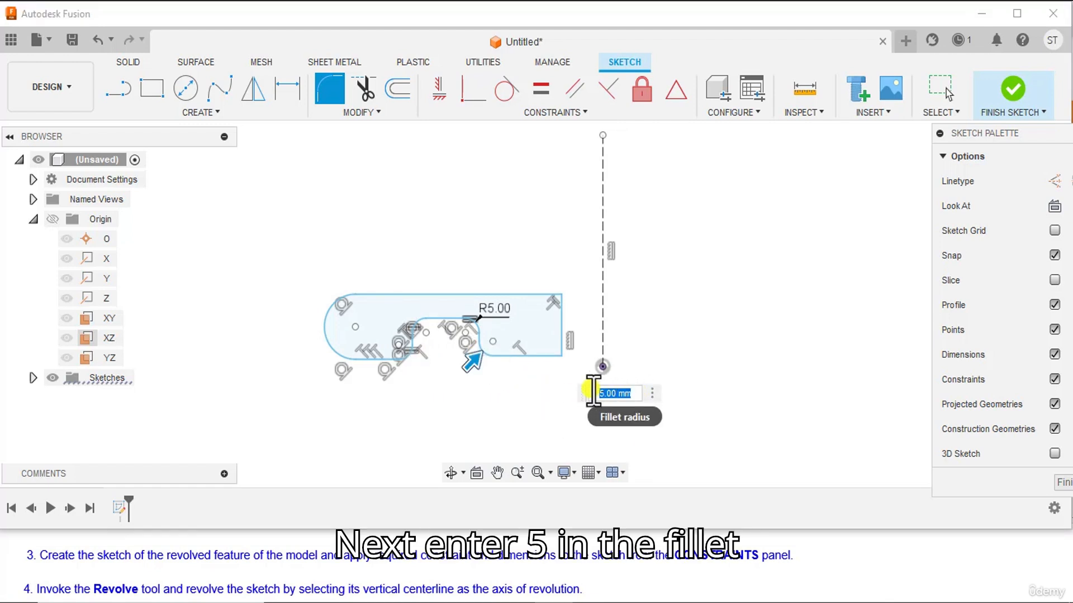
pyautogui.write('5')
pyautogui.press('Return')
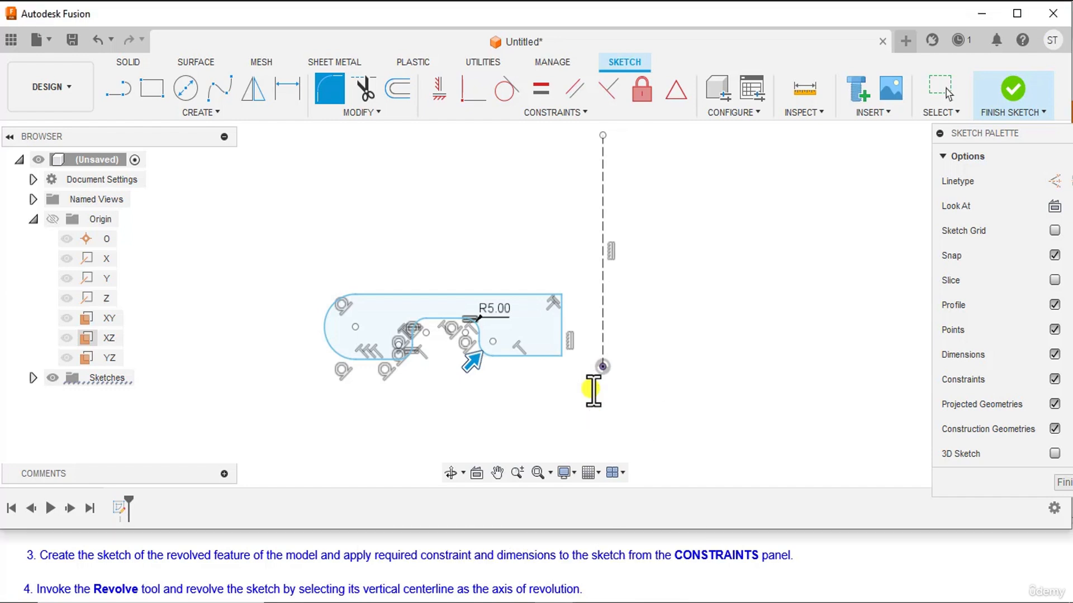
pyautogui.press('Escape')
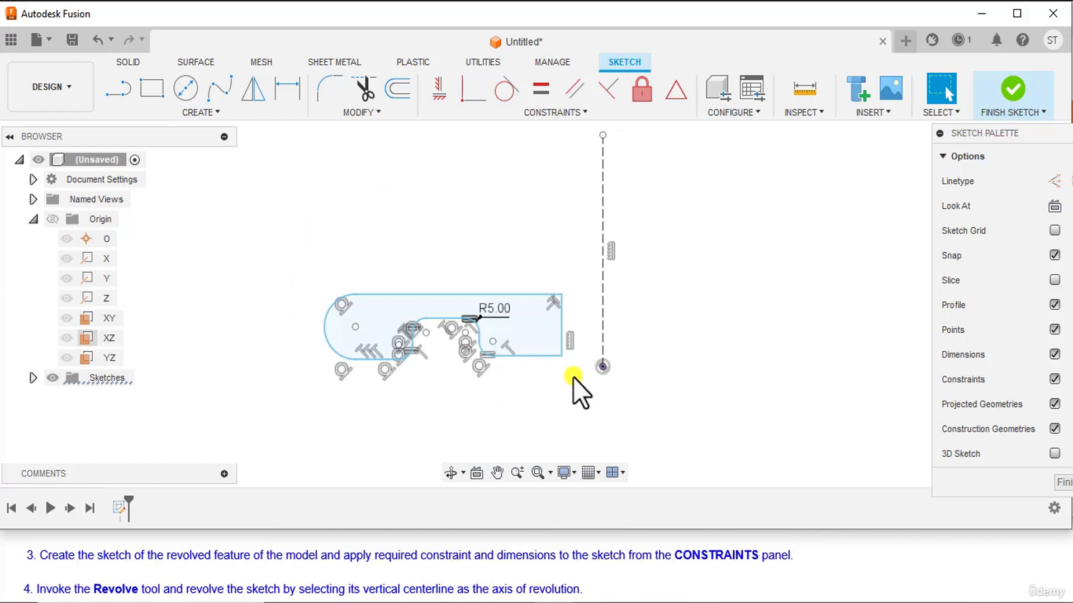
# Apply a collinear constraint between the two bottom edges on either side of the recess.
pyautogui.click(574, 108)
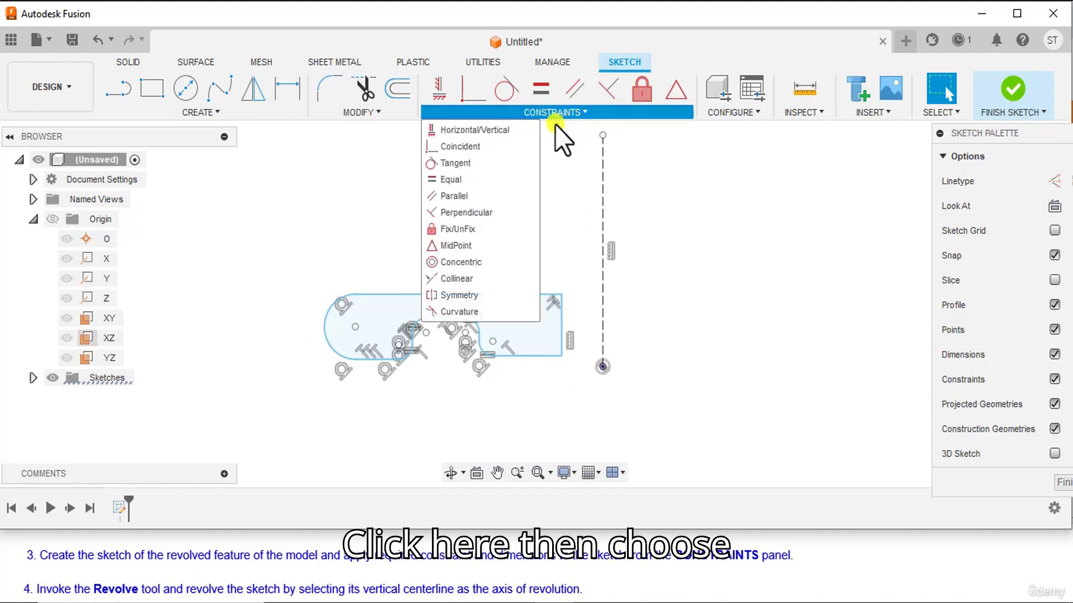
pyautogui.click(468, 279)
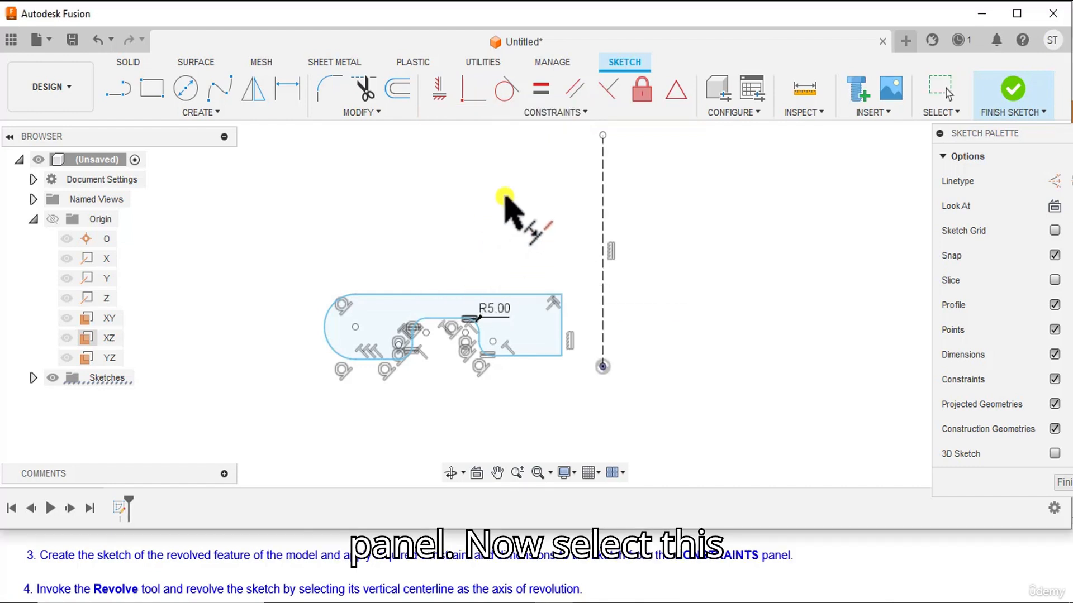
pyautogui.click(530, 356)
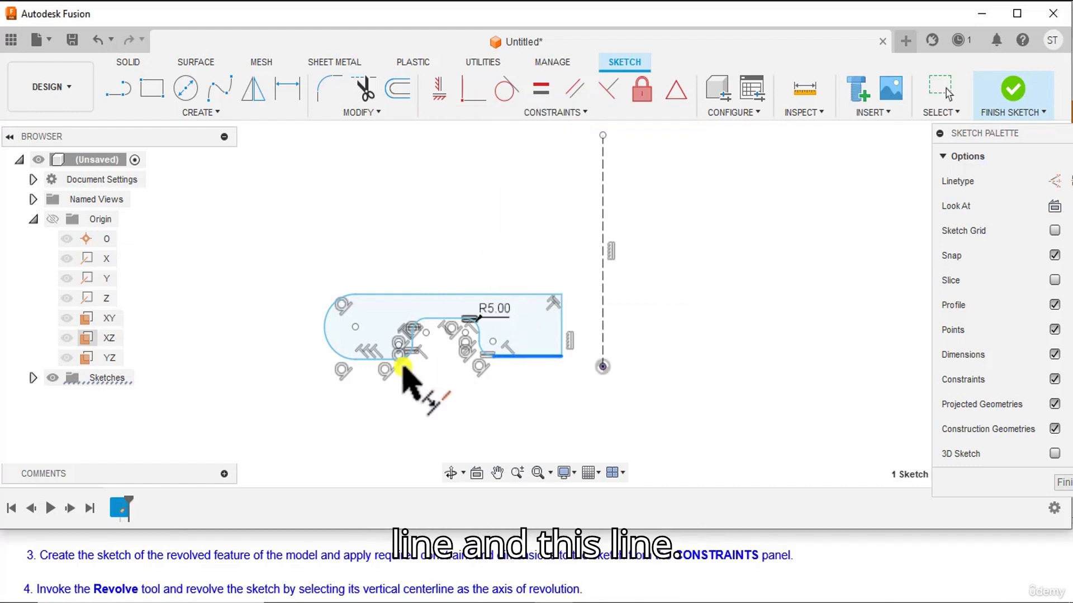
pyautogui.click(367, 358)
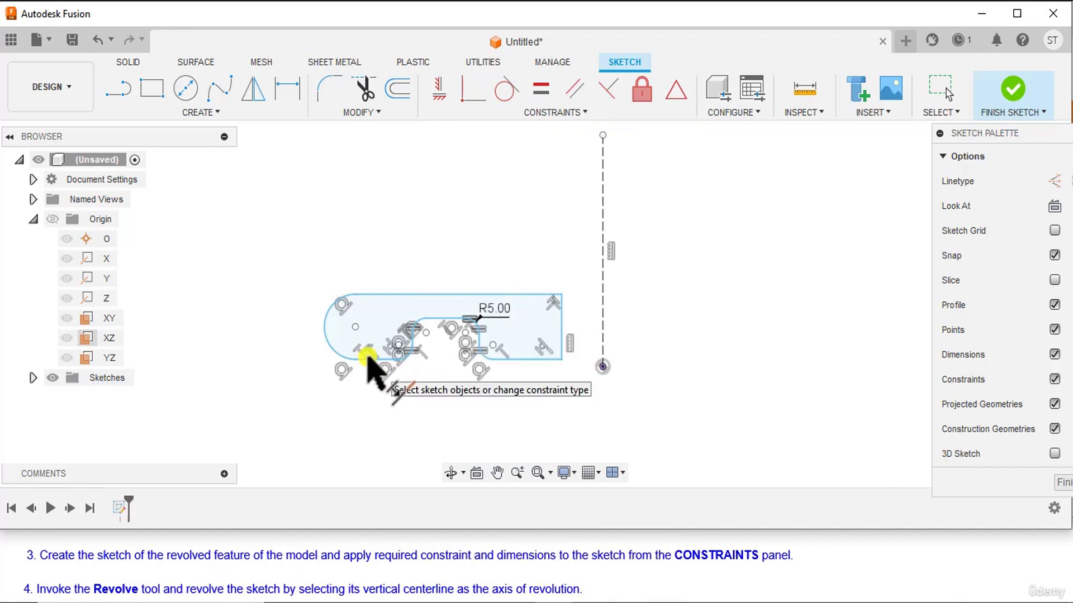
pyautogui.click(367, 356)
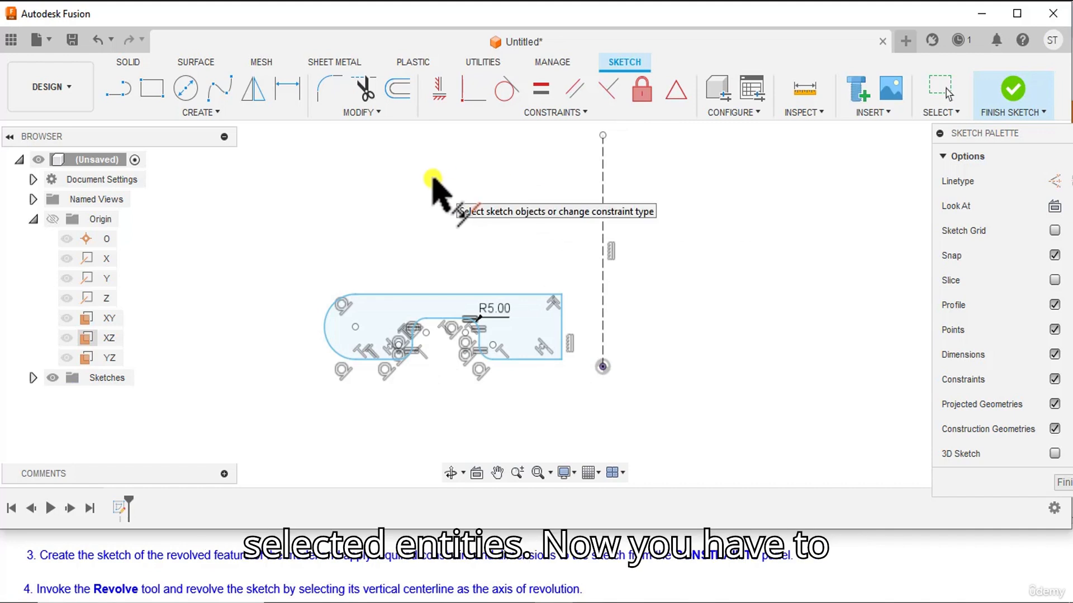
# Apply a coincident constraint between the origin and the profile's bottom edge nearest the centre line.
pyautogui.click(466, 90)
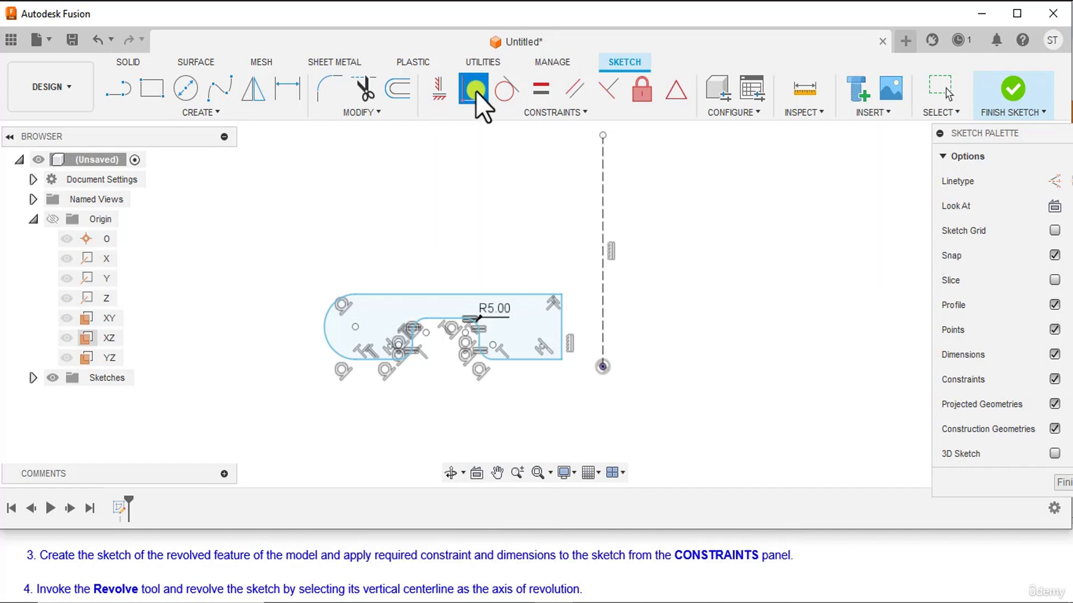
pyautogui.click(603, 367)
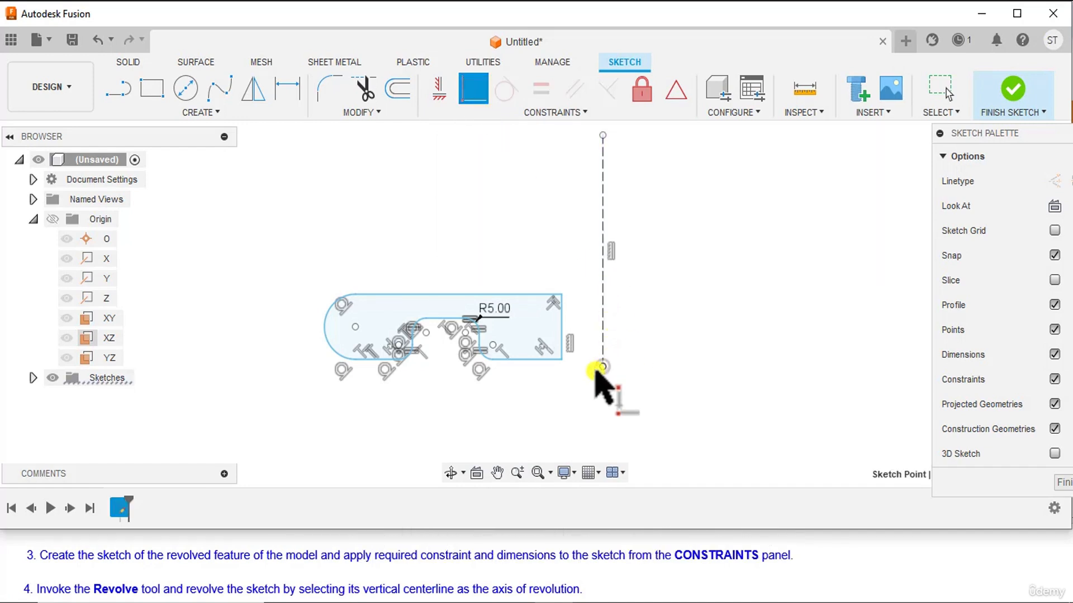
pyautogui.click(534, 361)
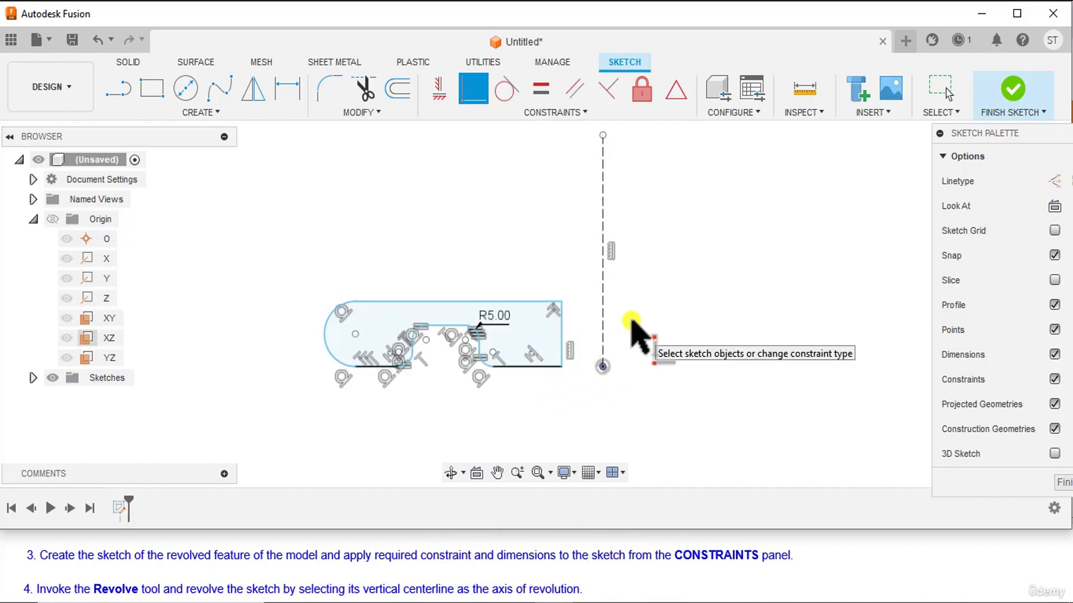
pyautogui.rightClick(680, 245)
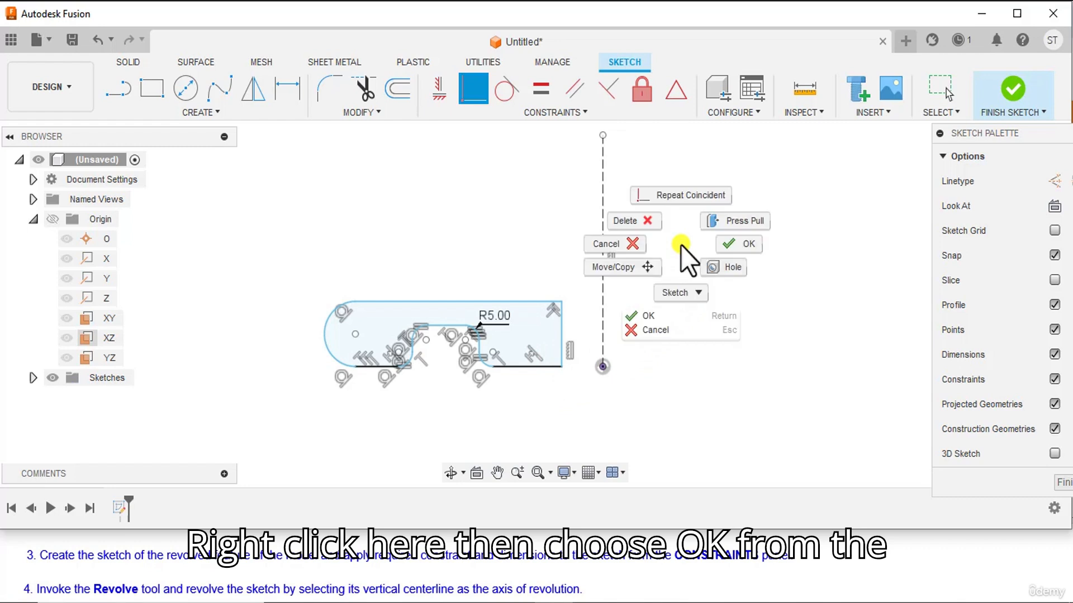
pyautogui.click(729, 241)
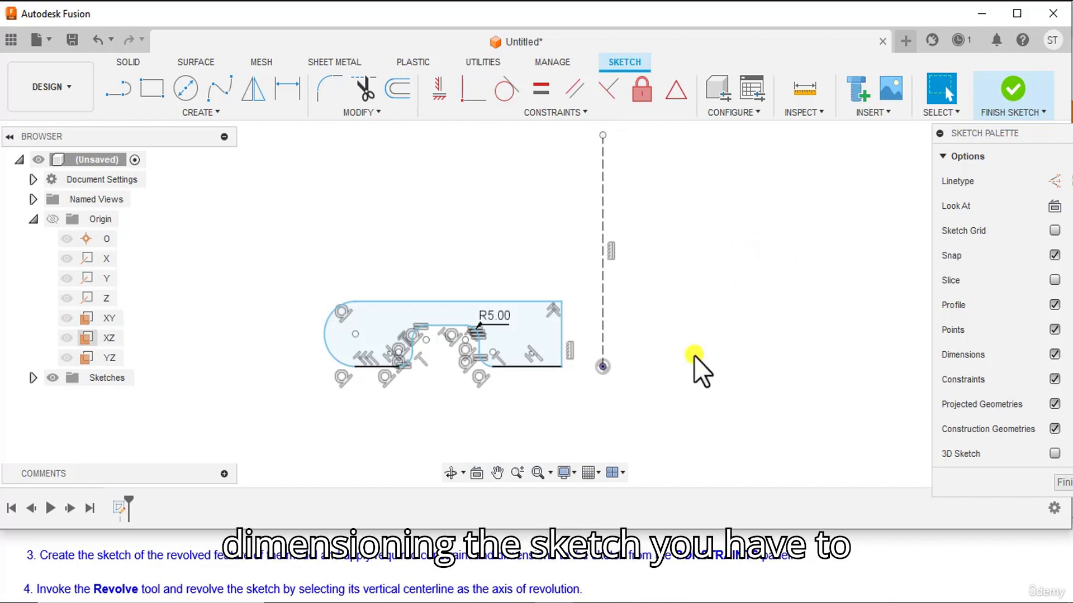
# Consult the handwheel reference drawing and dimension the profile's inner vertical edge about the centre line as a 15 mm diameter.
pyautogui.click(627, 602)
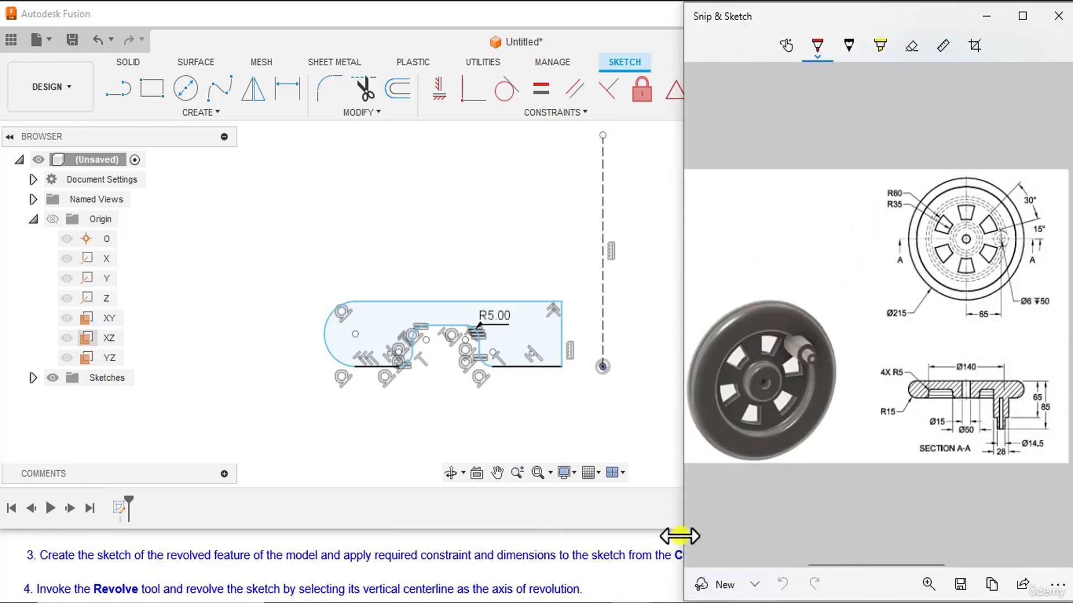
pyautogui.click(640, 596)
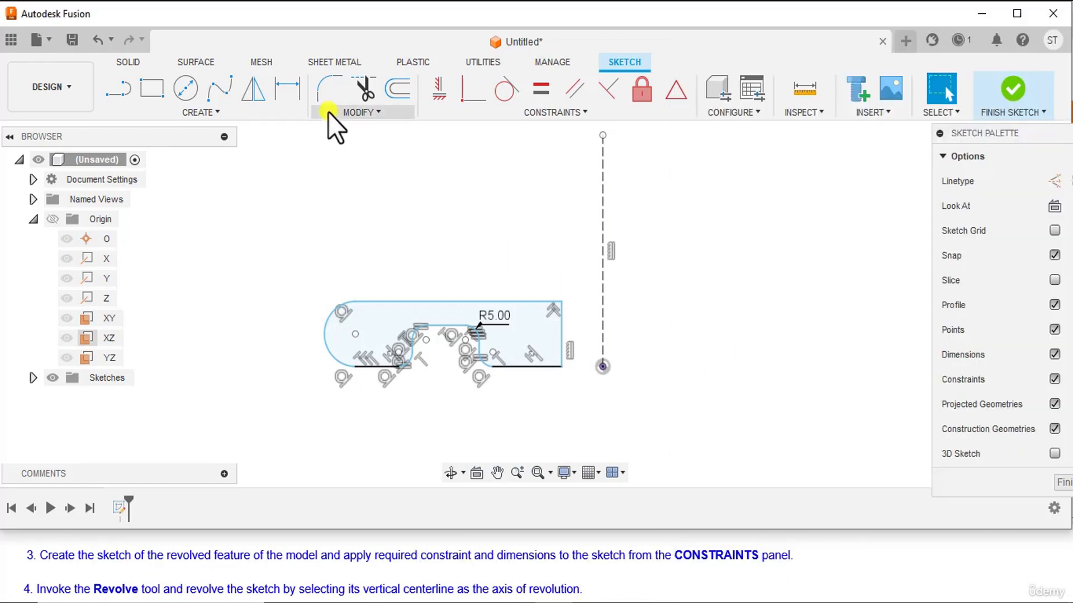
pyautogui.click(288, 88)
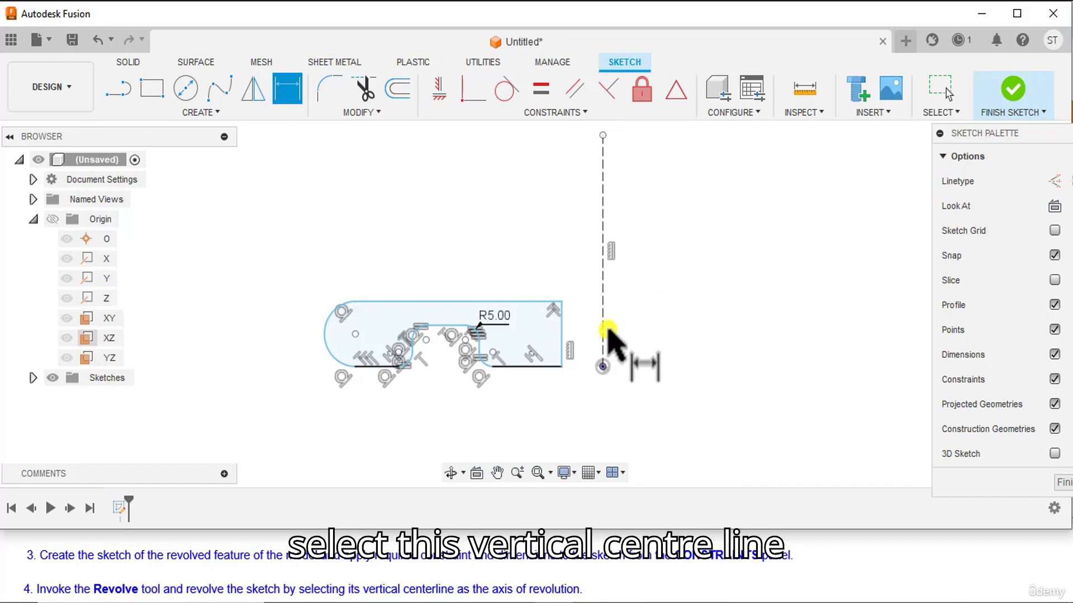
pyautogui.click(603, 329)
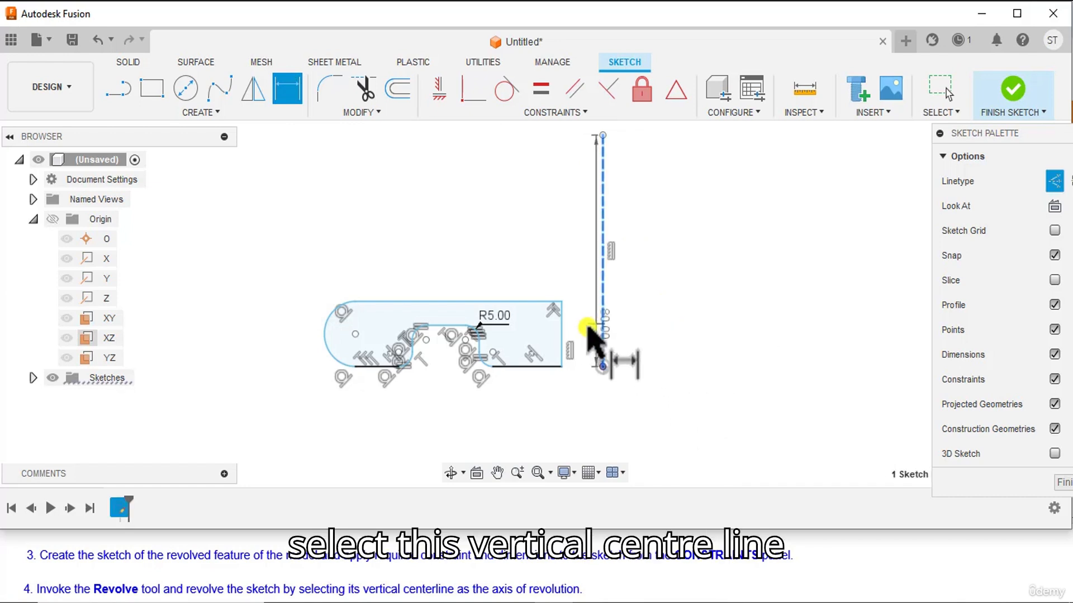
pyautogui.click(563, 335)
pyautogui.rightClick(604, 421)
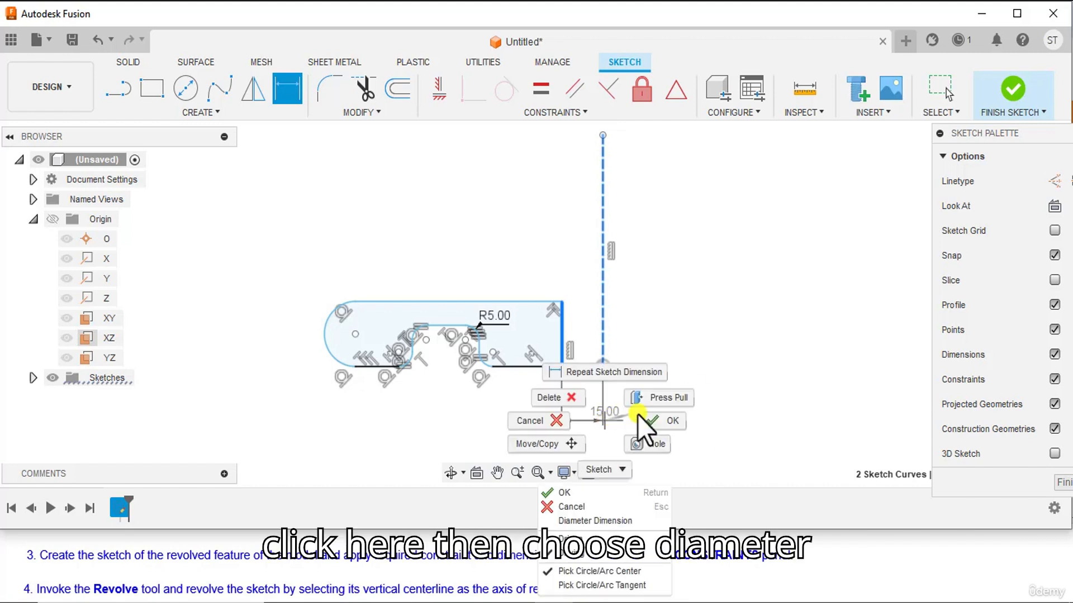
pyautogui.click(613, 521)
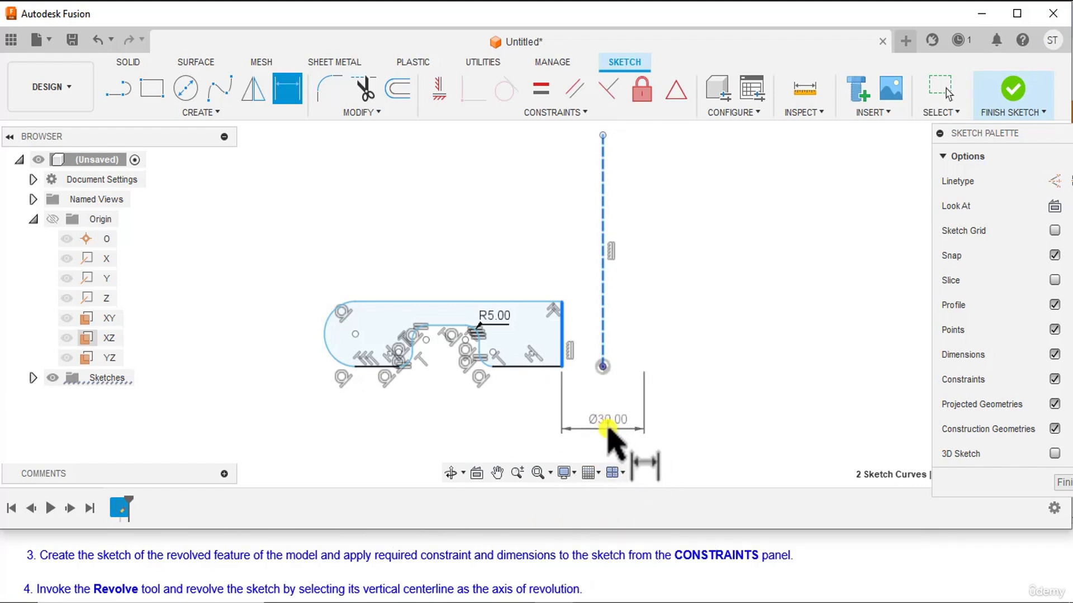
pyautogui.click(608, 432)
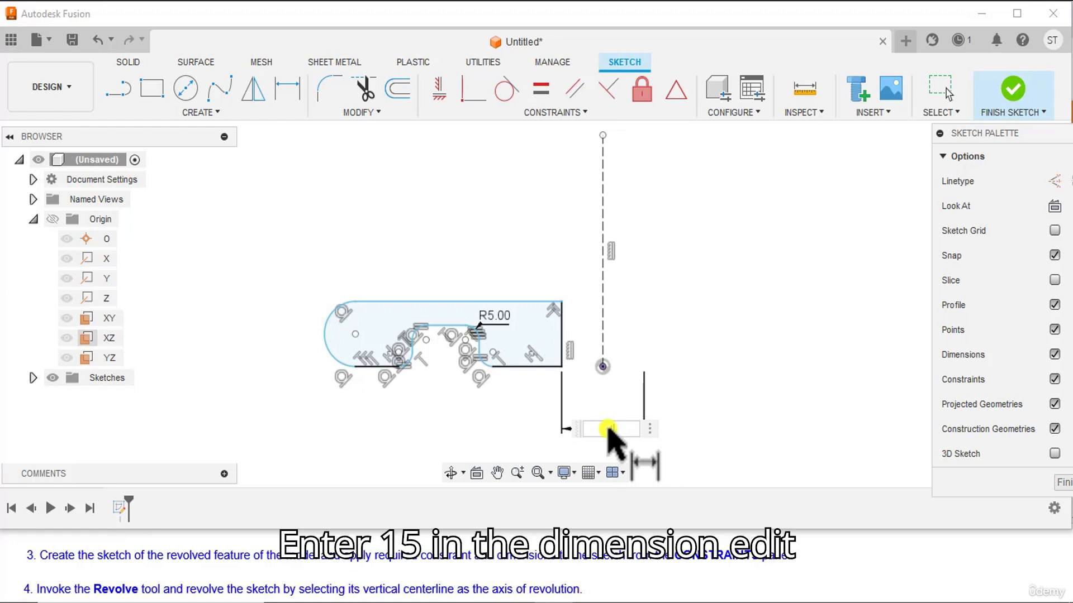
pyautogui.write('15')
pyautogui.press('Return')
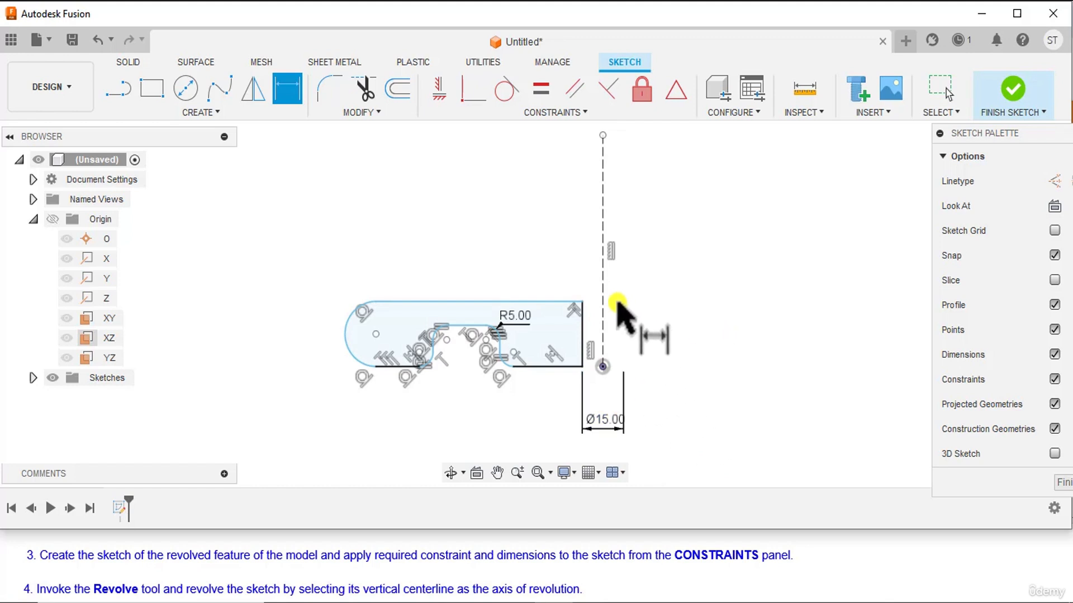
# Add a 50 mm diameter dimension between the centre line and the recess's inner vertical wall.
pyautogui.click(603, 291)
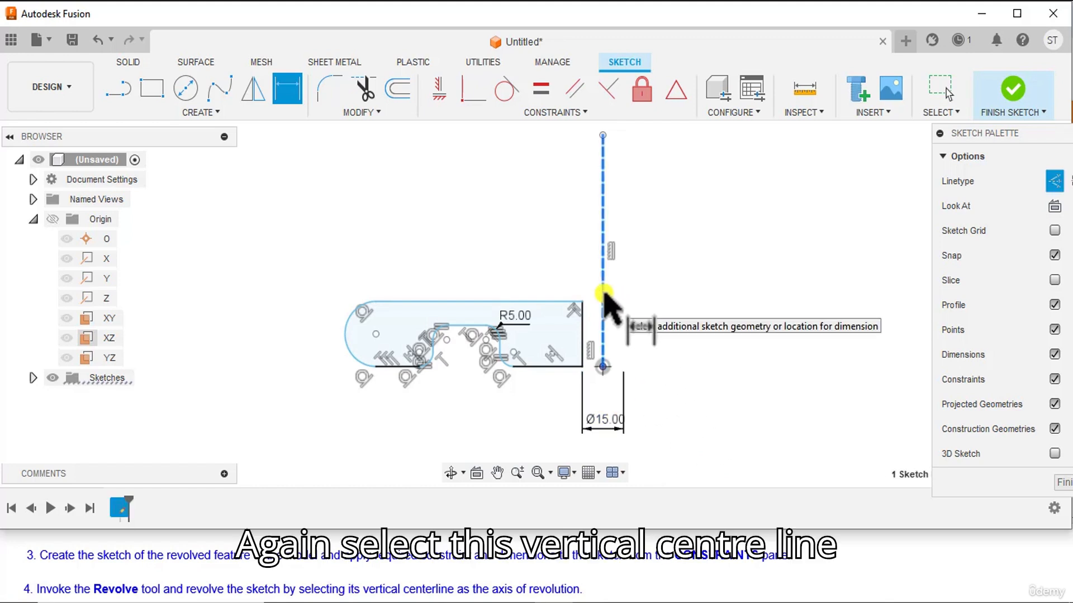
pyautogui.scroll(4, 503, 352)
pyautogui.click(496, 350)
pyautogui.scroll(-4, 559, 398)
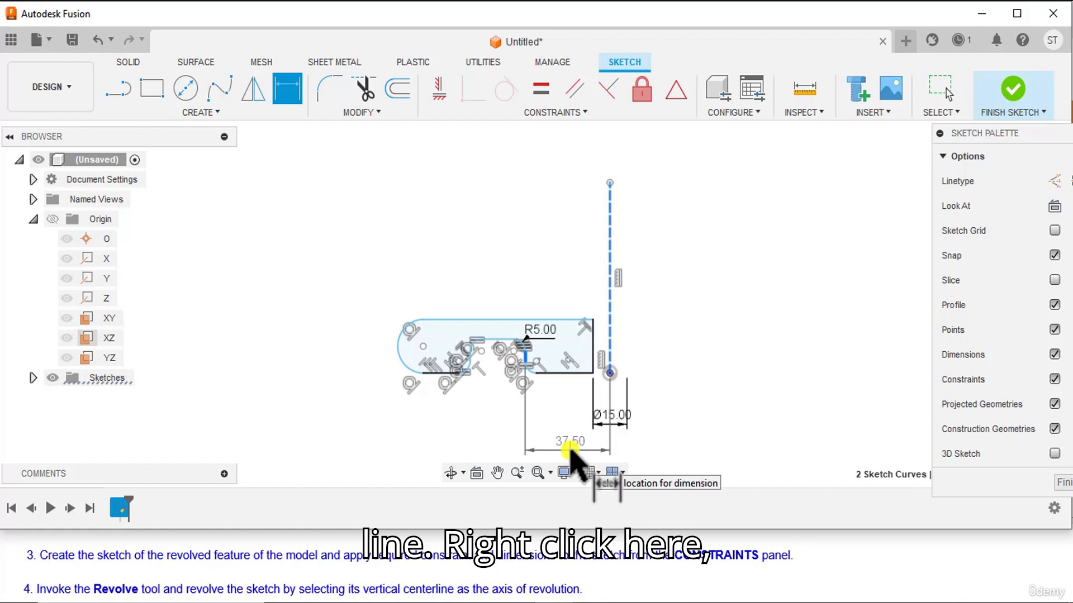
pyautogui.rightClick(571, 448)
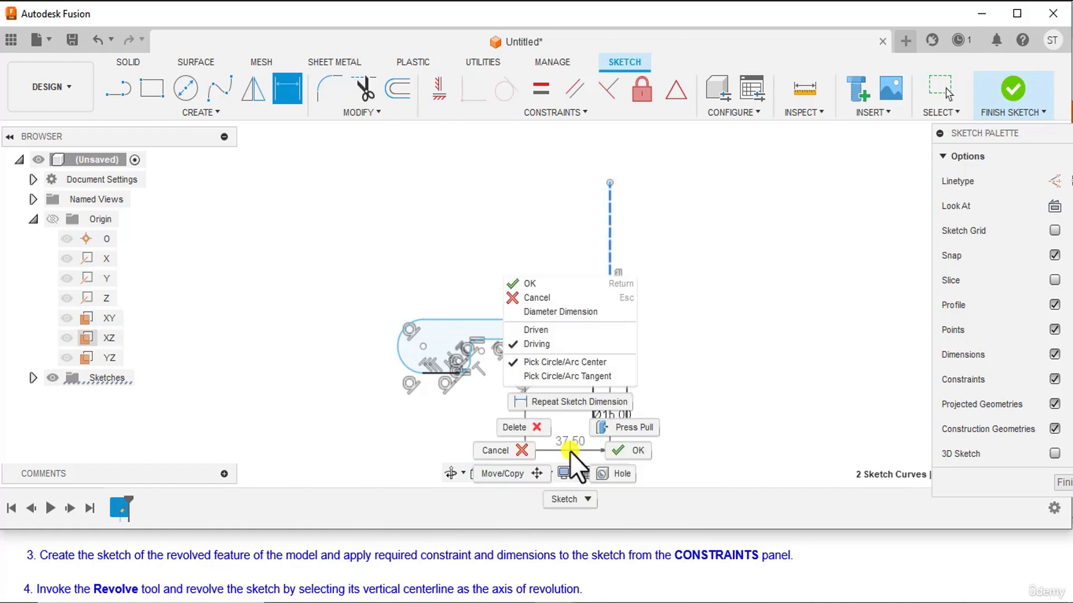
pyautogui.click(558, 313)
pyautogui.moveTo(558, 433); pyautogui.dragTo(567, 316, button='middle')
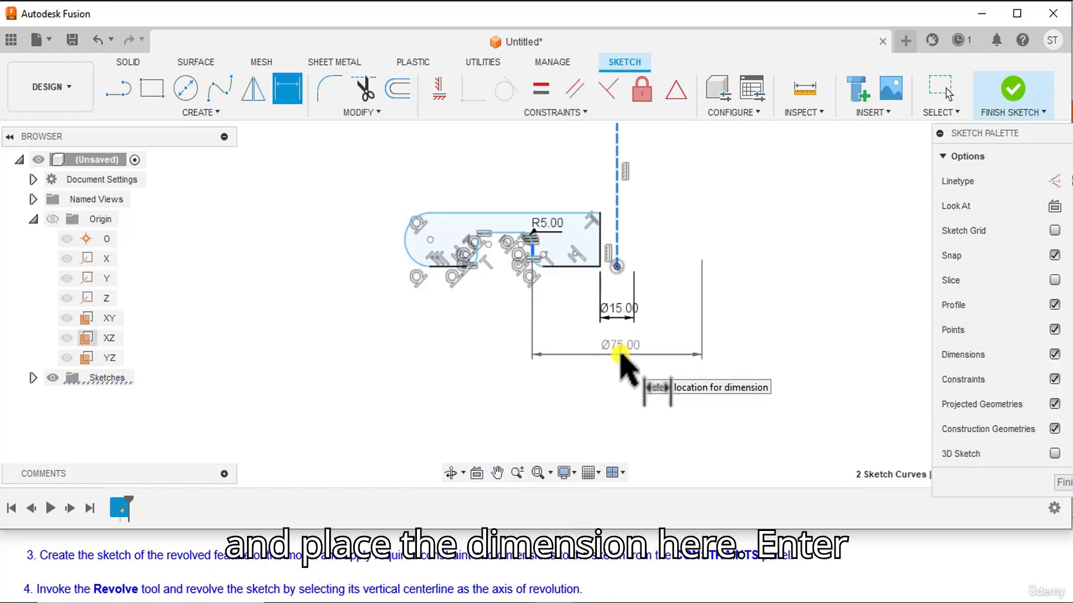
pyautogui.click(621, 355)
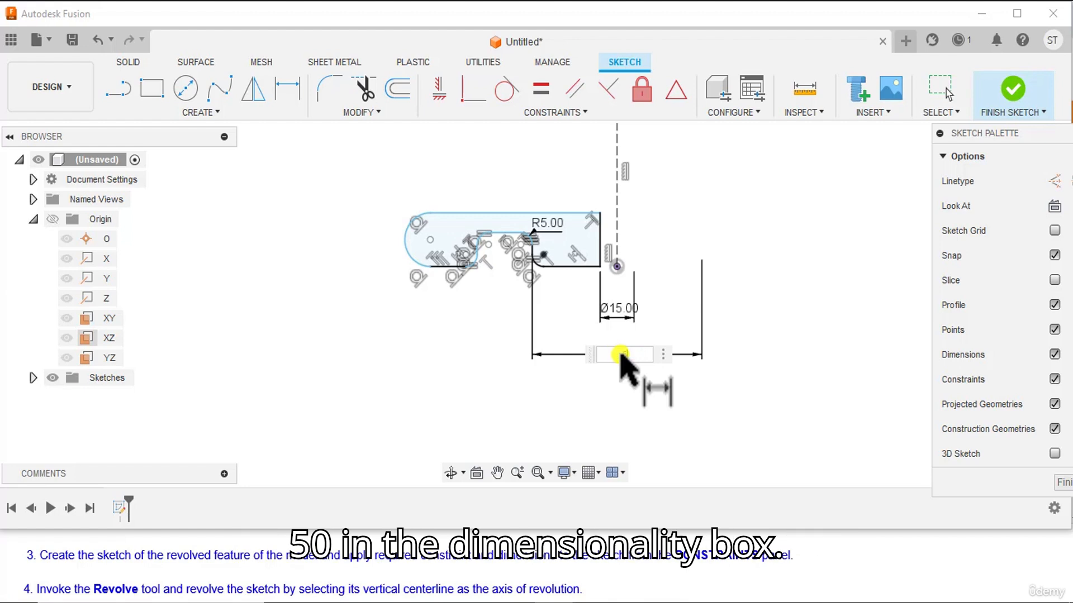
pyautogui.write('50')
pyautogui.press('Return')
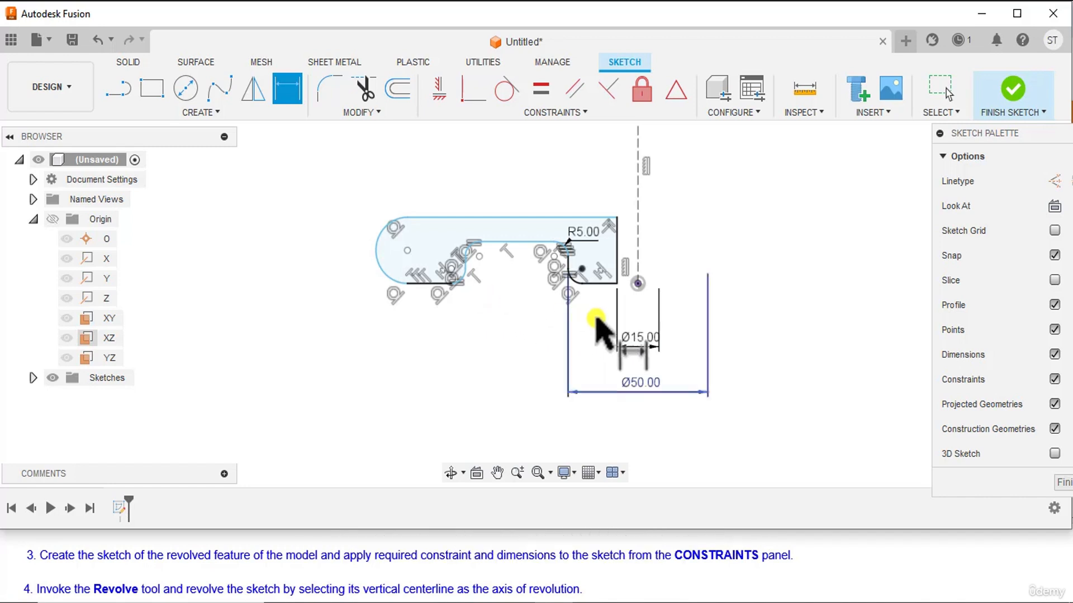
# Add a 140 mm diameter dimension between the centre line and the recess's outer vertical wall.
pyautogui.click(637, 252)
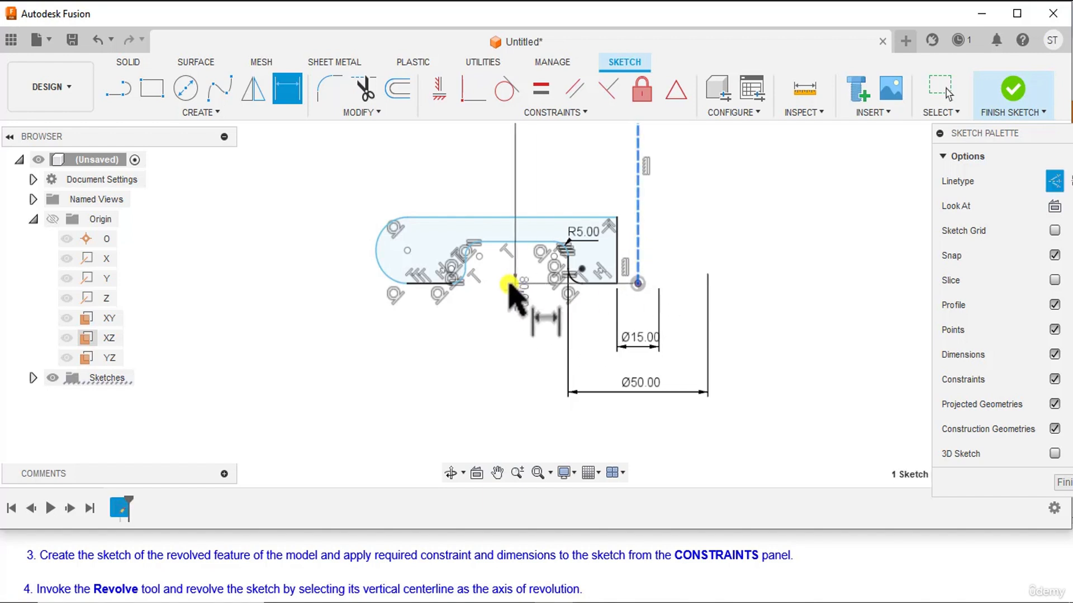
pyautogui.scroll(5, 475, 288)
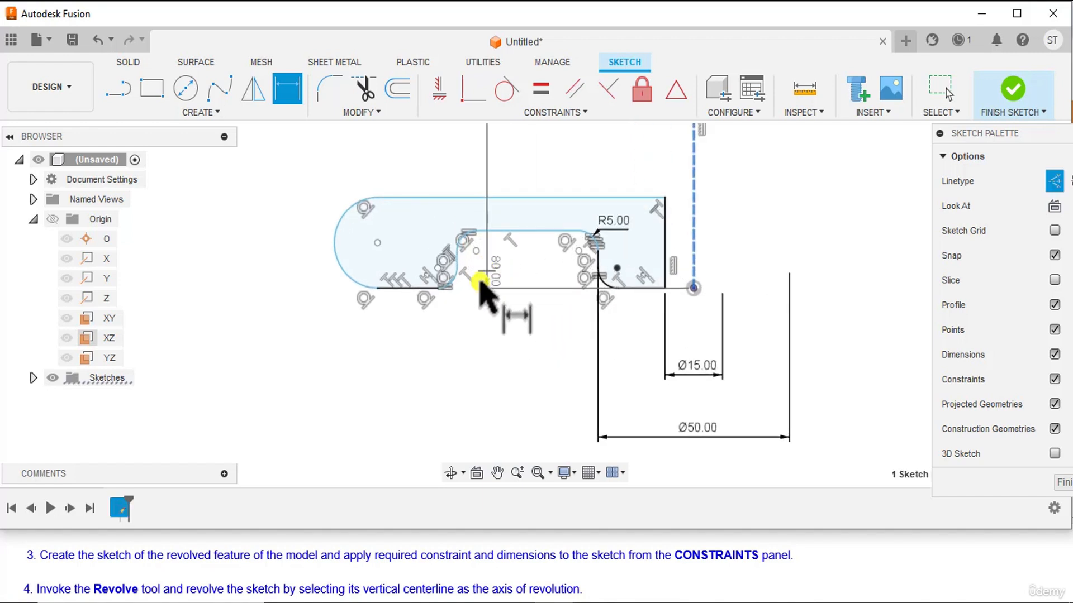
pyautogui.click(448, 254)
pyautogui.scroll(-5, 503, 302)
pyautogui.scroll(-2, 506, 299)
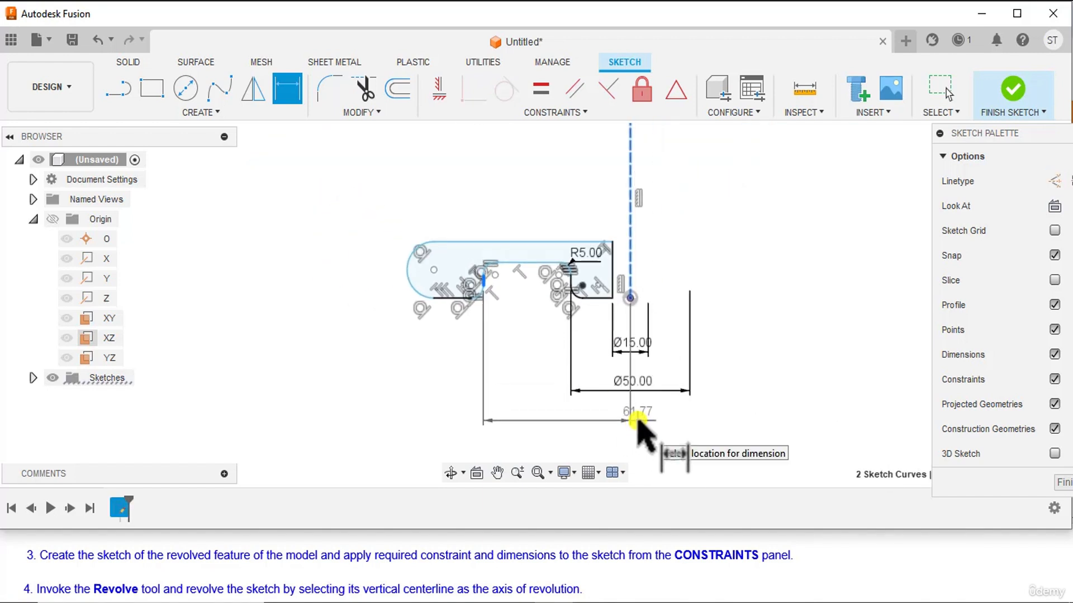
pyautogui.rightClick(634, 412)
pyautogui.click(620, 520)
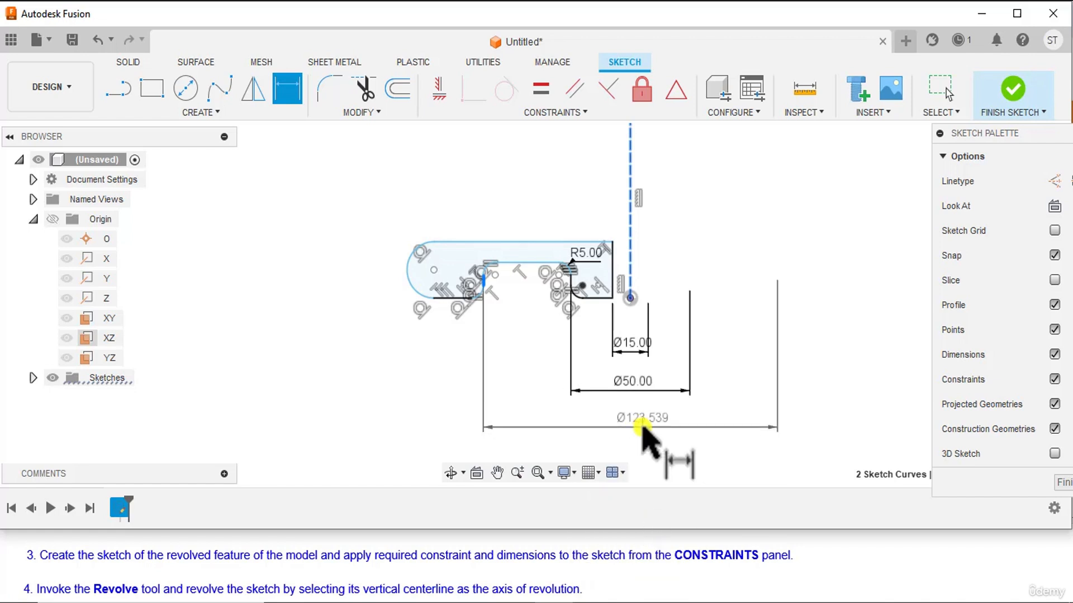
pyautogui.click(642, 429)
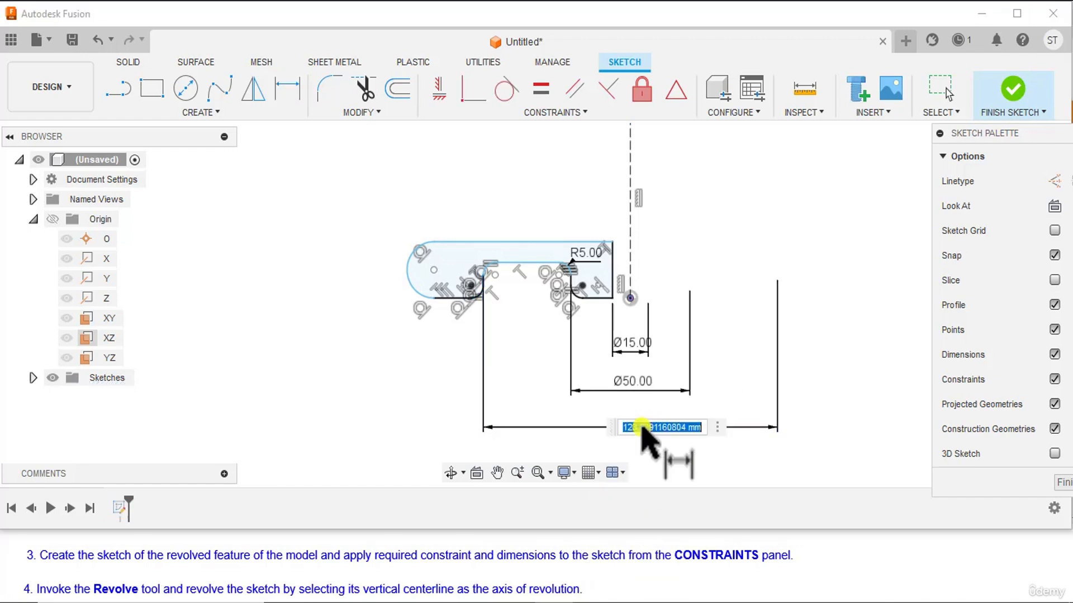
pyautogui.write('1')
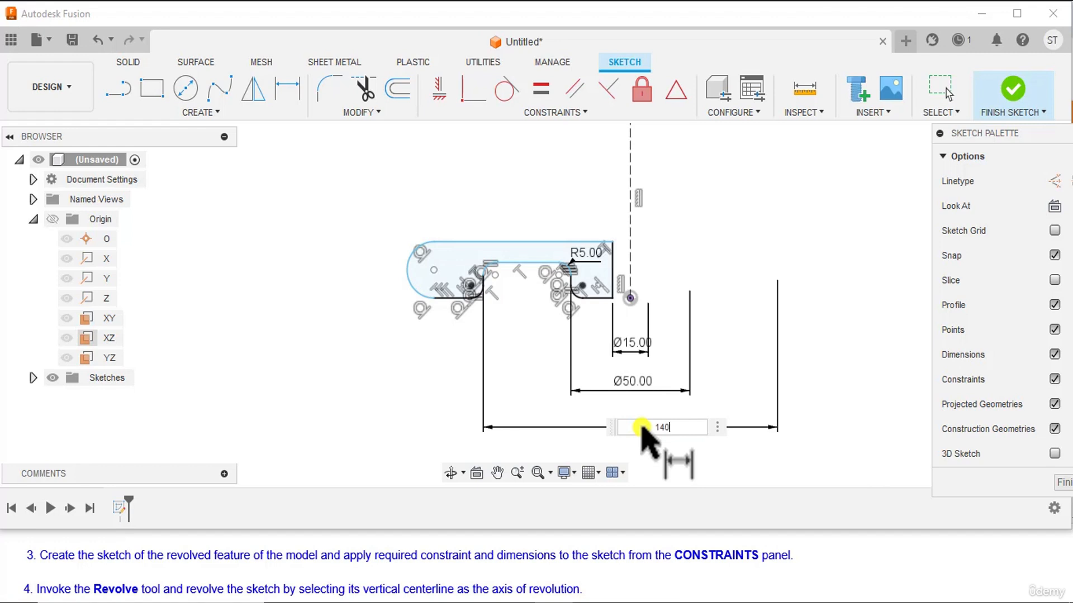
pyautogui.write('40')
pyautogui.press('Return')
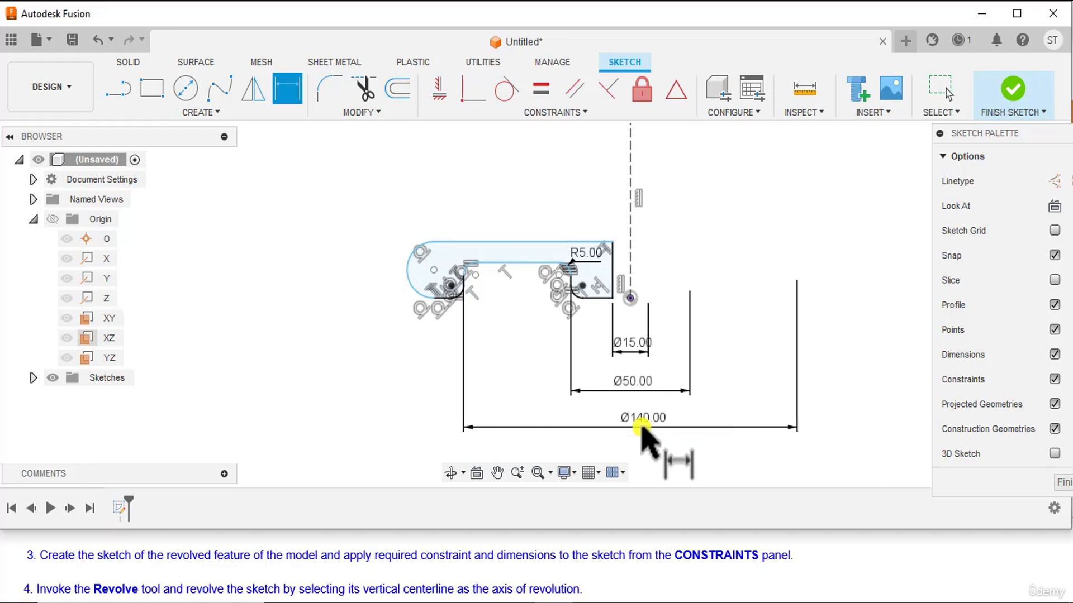
# Add a 185 mm diameter dimension between the centre line and the centre point of the half-round outer end.
pyautogui.click(630, 270)
pyautogui.click(434, 270)
pyautogui.moveTo(505, 382); pyautogui.dragTo(520, 234, button='middle')
pyautogui.rightClick(598, 316)
pyautogui.click(589, 416)
pyautogui.click(646, 320)
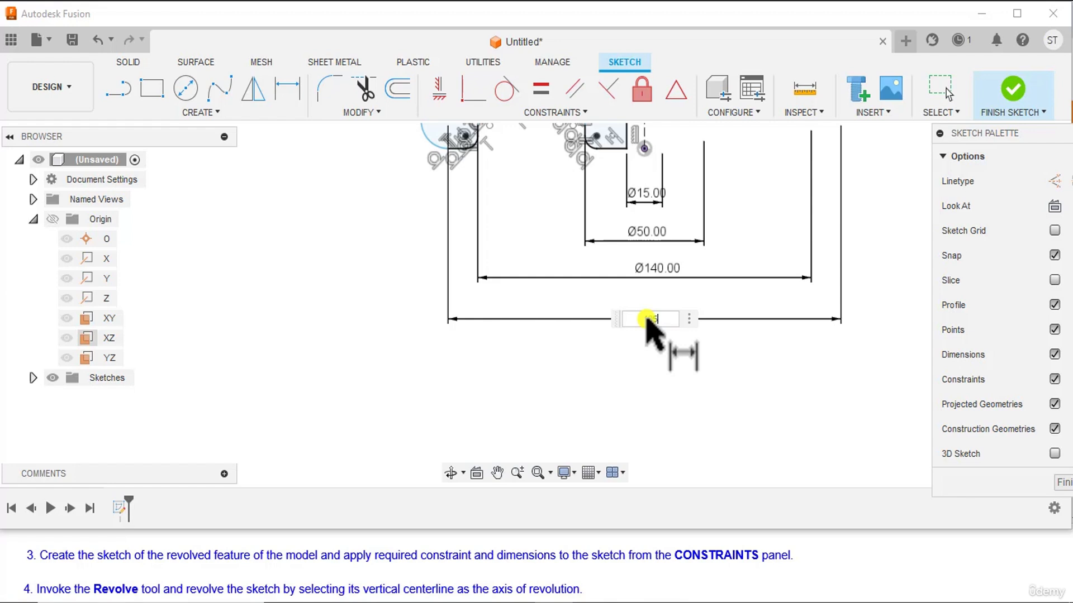
pyautogui.press('Return')
pyautogui.moveTo(680, 307)
pyautogui.mouseDown(button='middle')
pyautogui.moveTo(648, 408)
pyautogui.moveTo(695, 387)
pyautogui.mouseUp(button='middle')
# Dimension the recess depth from the profile's bottom edge to the recess's upper edge as 15 mm.
pyautogui.press('d')
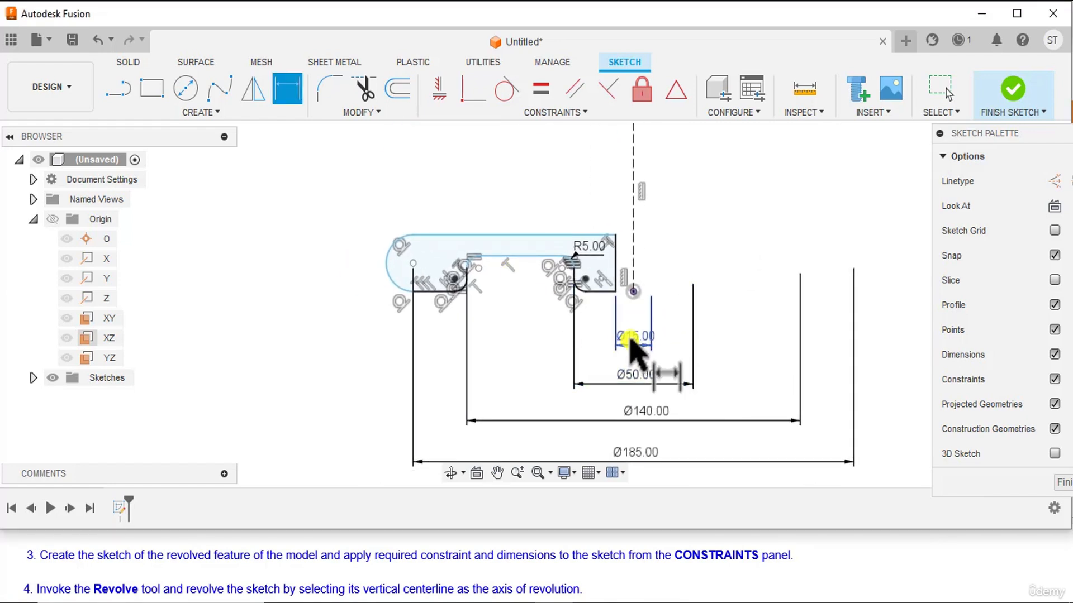
pyautogui.click(605, 291)
pyautogui.click(545, 257)
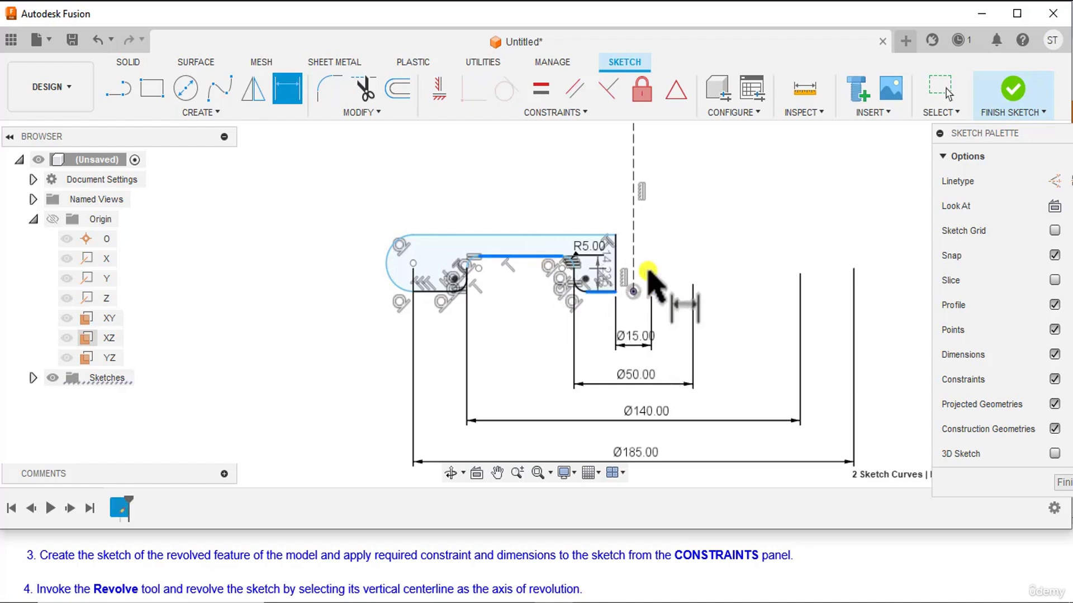
pyautogui.click(670, 269)
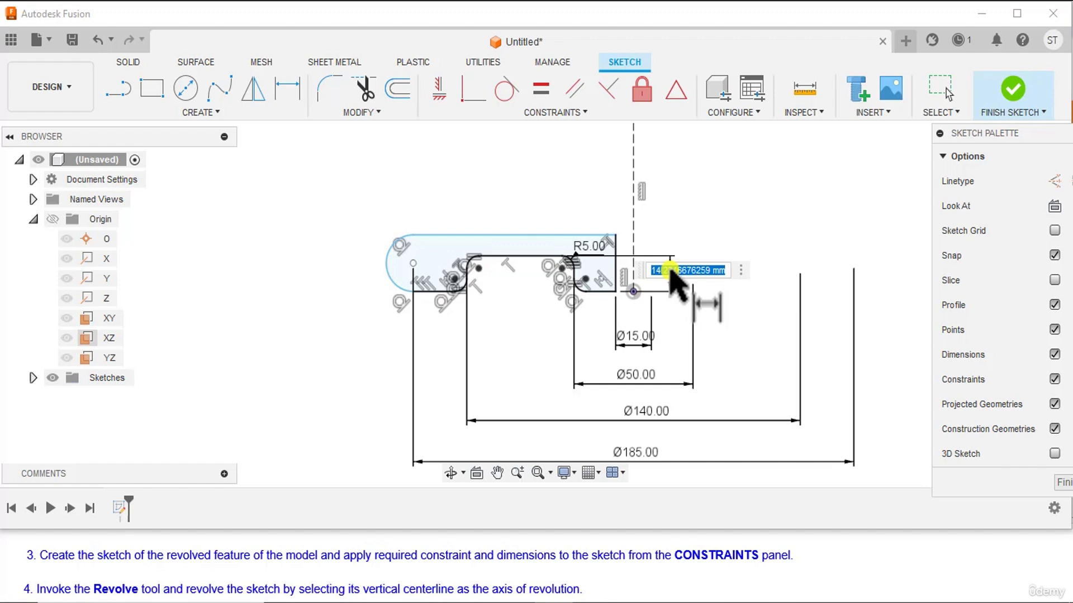
pyautogui.write('15')
pyautogui.press('Return')
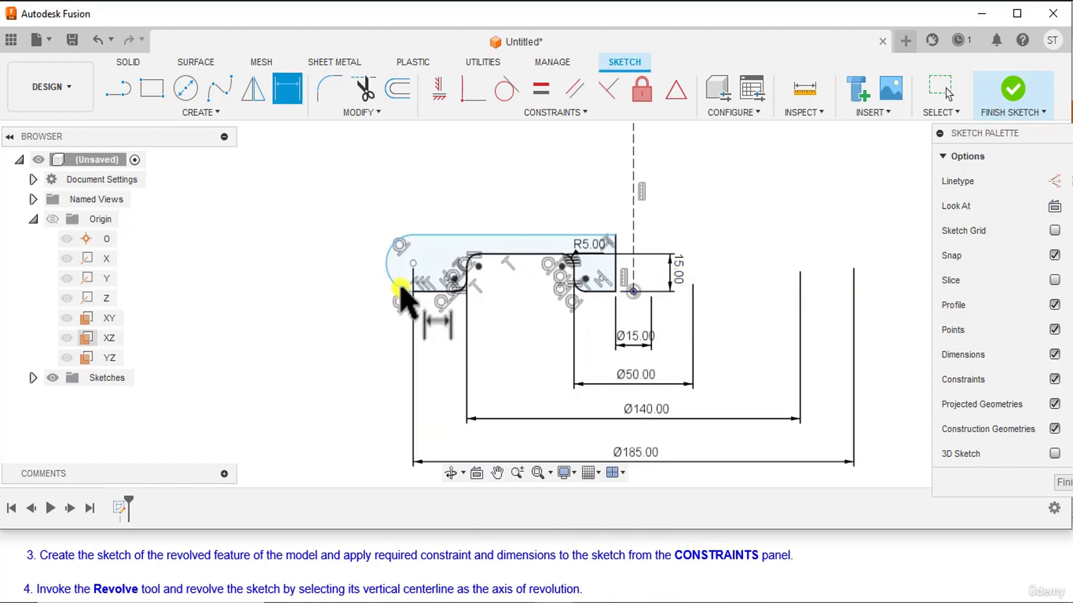
# Dimension the half-round outer end with a 15 mm radius and finish the sketch.
pyautogui.click(389, 274)
pyautogui.click(341, 219)
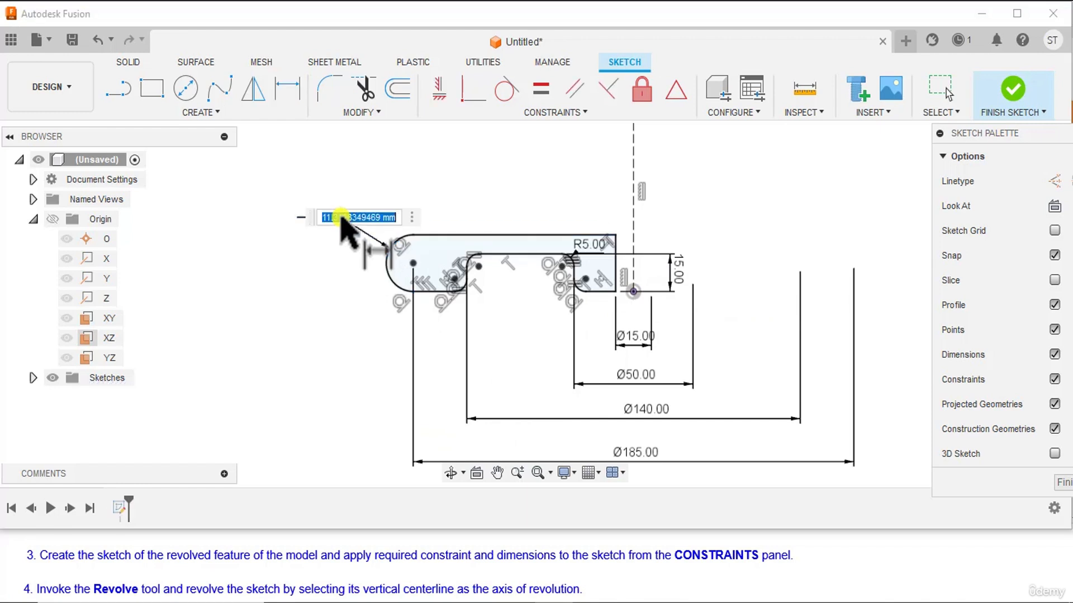
pyautogui.write('15')
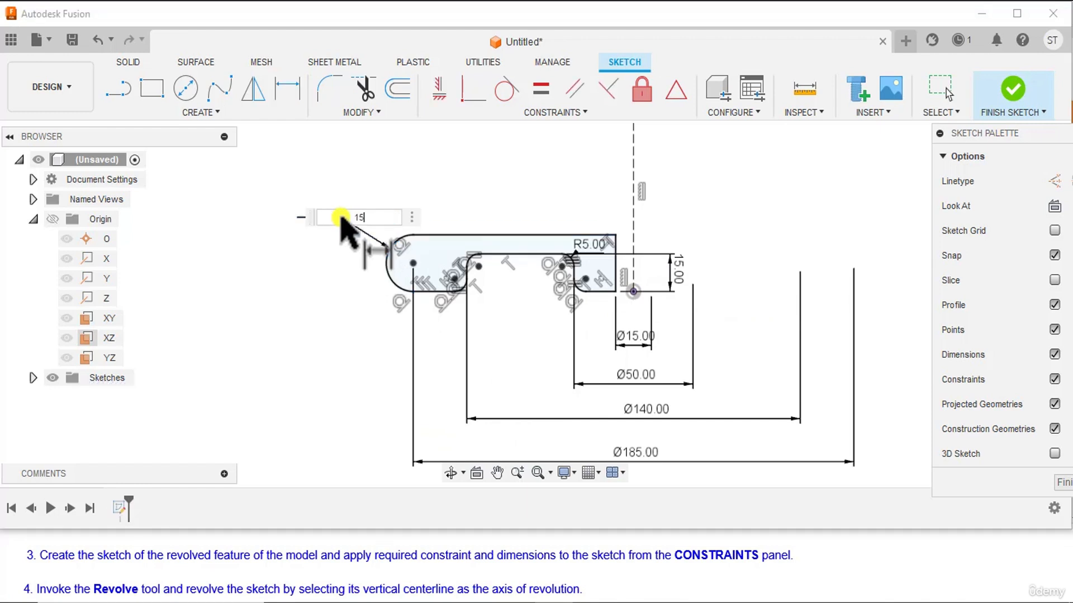
pyautogui.press('Return')
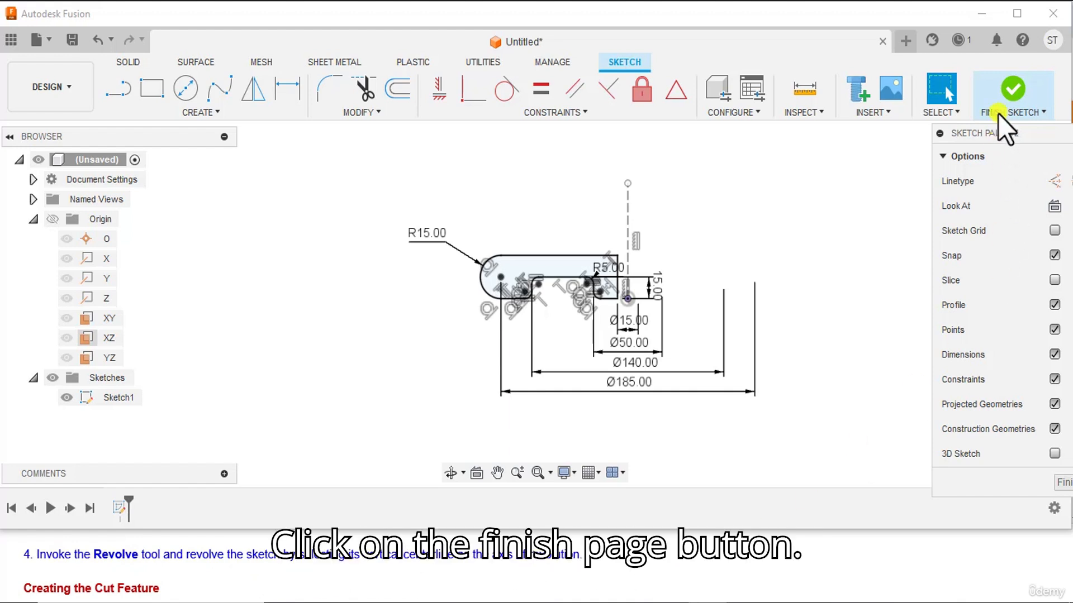
pyautogui.click(1011, 85)
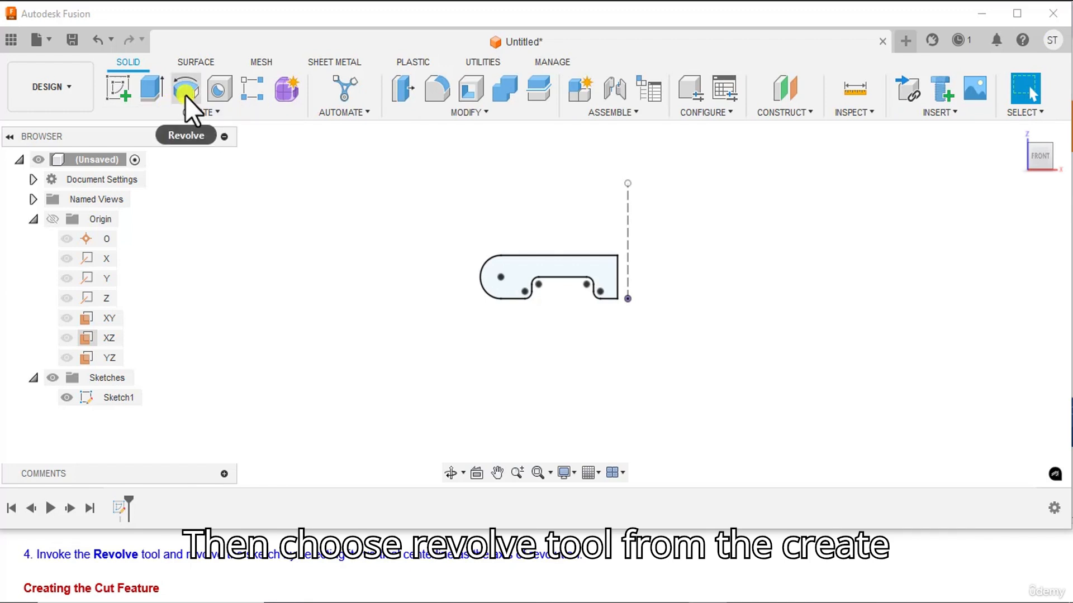
# Revolve the half-section profile 360° about its vertical centre line as a new body.
pyautogui.click(186, 92)
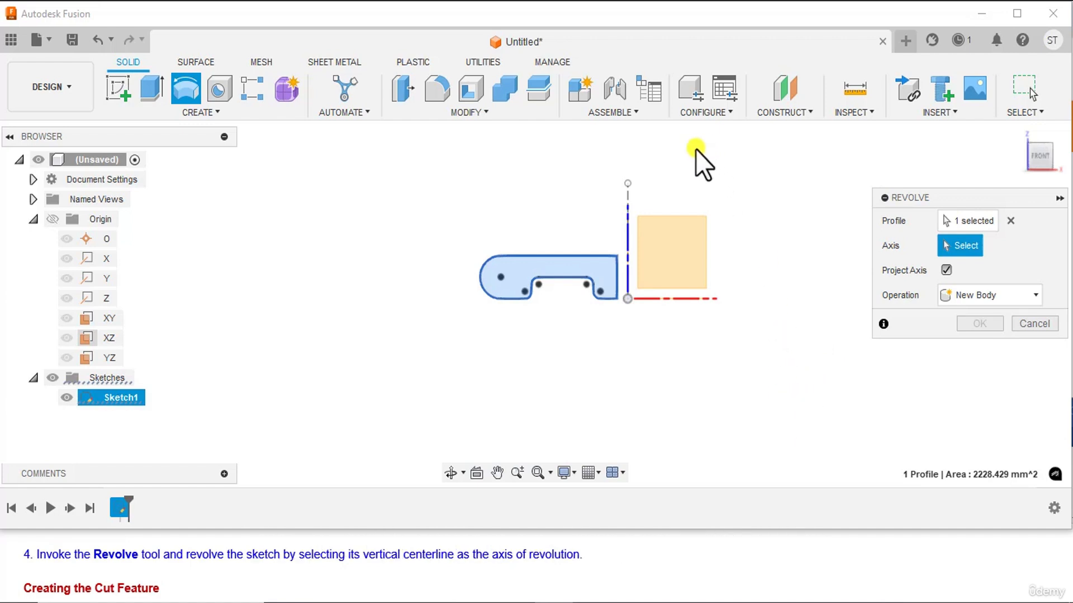
pyautogui.click(628, 213)
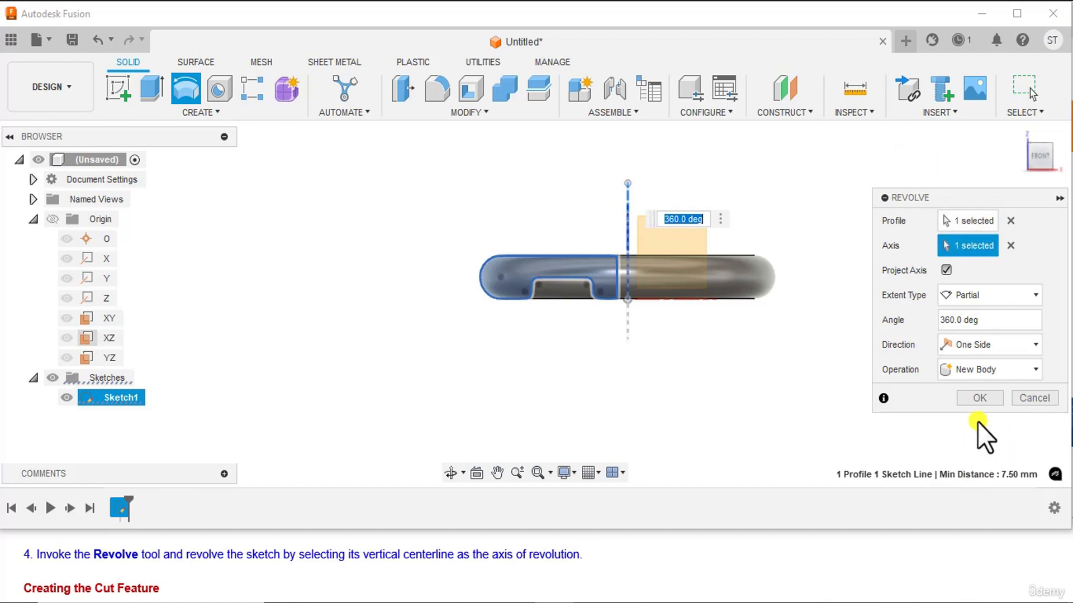
pyautogui.click(983, 398)
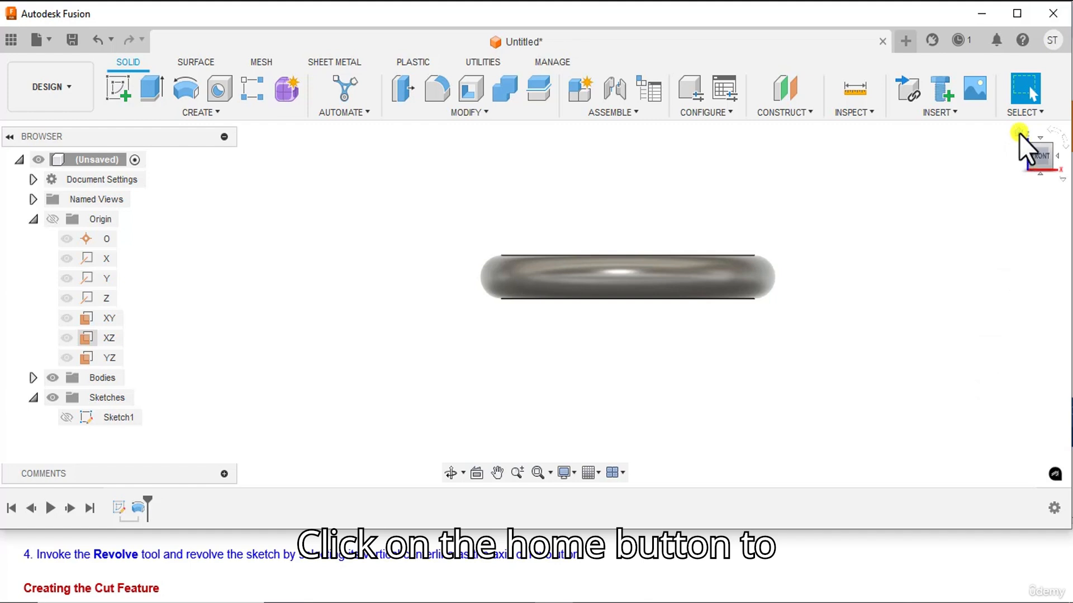
# Start a sketch on the recessed ring-shaped face on the underside of the revolved body.
pyautogui.click(1019, 133)
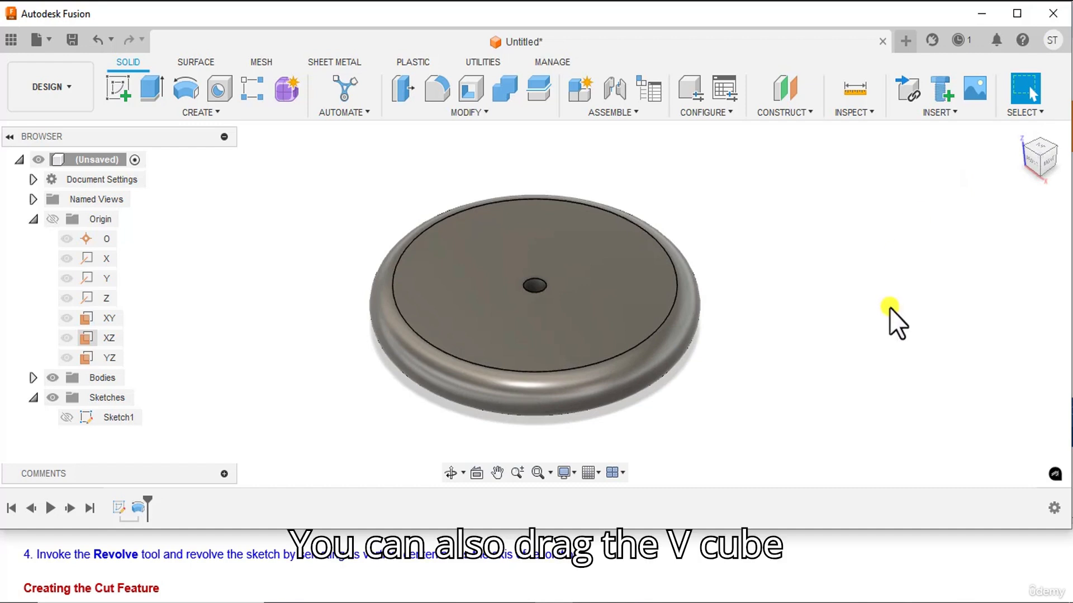
pyautogui.moveTo(1040, 168)
pyautogui.mouseDown()
pyautogui.moveTo(1049, 98)
pyautogui.moveTo(1065, 98)
pyautogui.moveTo(12, 91)
pyautogui.moveTo(1024, 94)
pyautogui.moveTo(1011, 86)
pyautogui.moveTo(928, 96)
pyautogui.mouseUp()
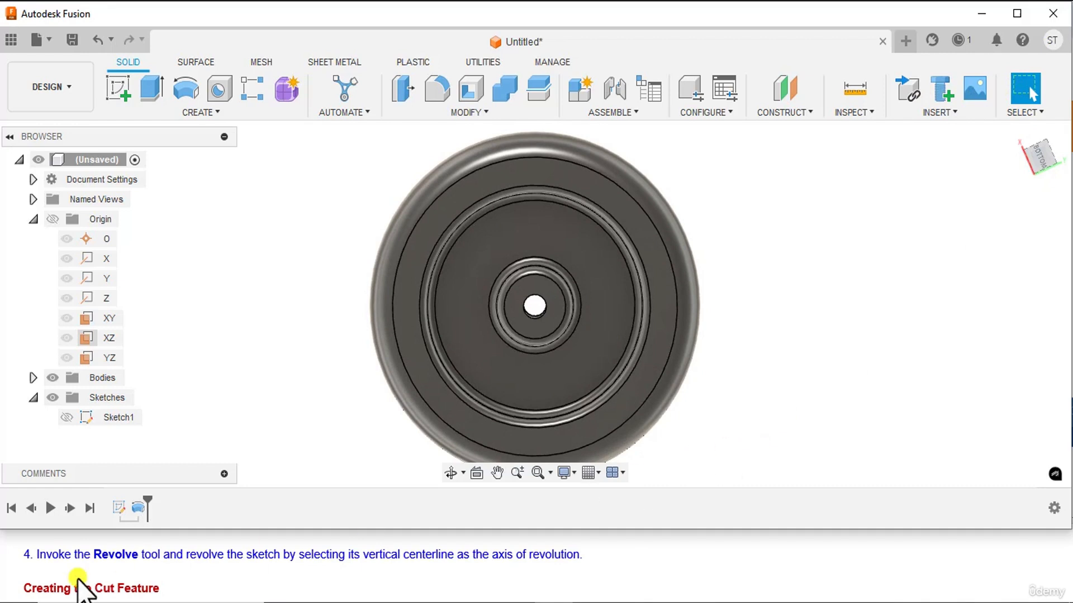
pyautogui.scroll(-1, 79, 580)
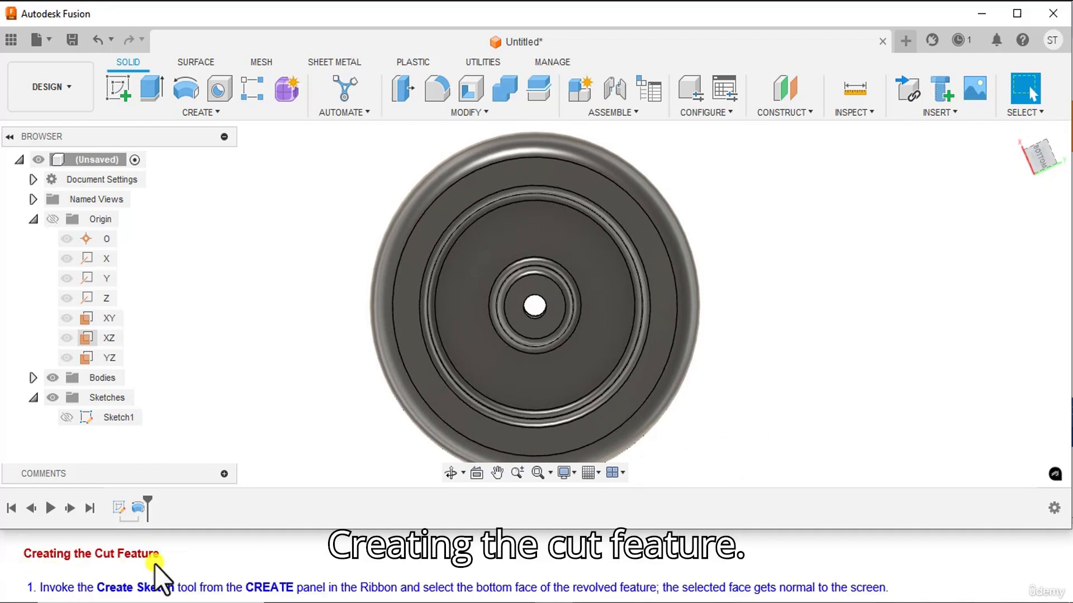
pyautogui.scroll(-1, 110, 566)
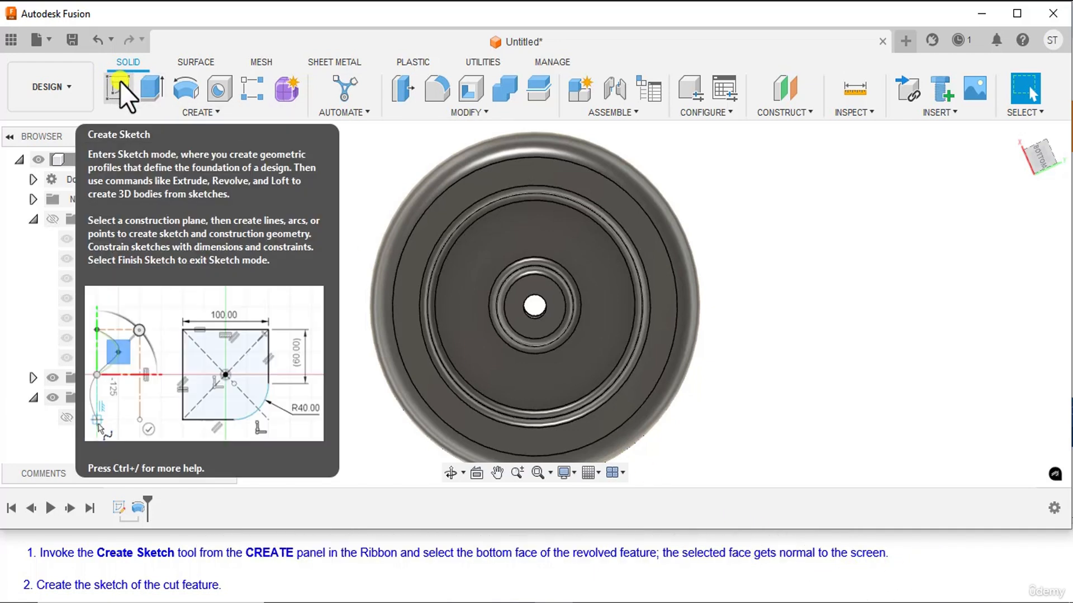
pyautogui.click(119, 82)
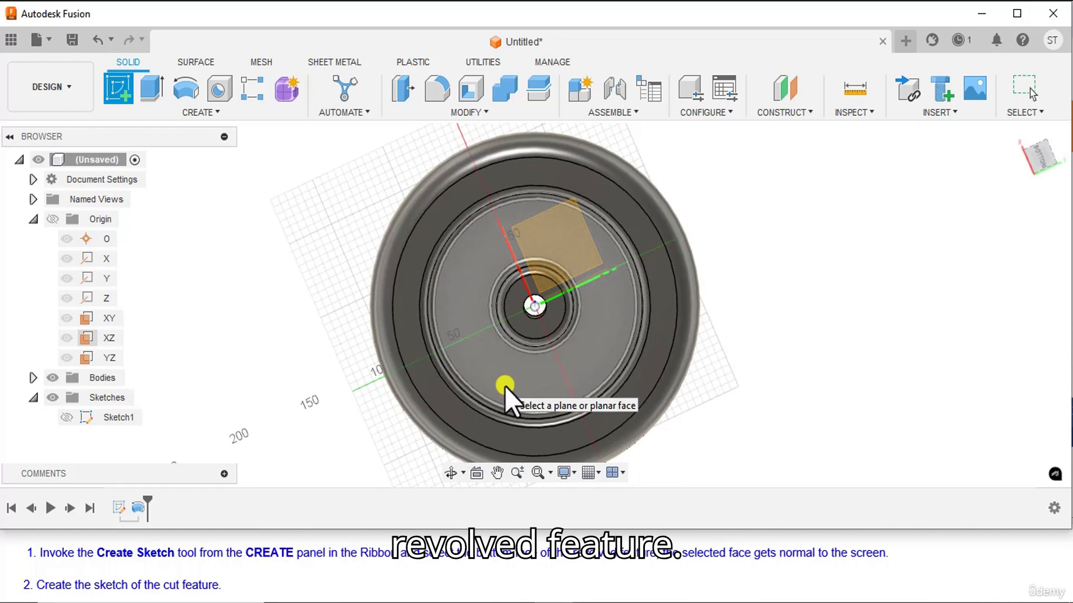
pyautogui.click(505, 386)
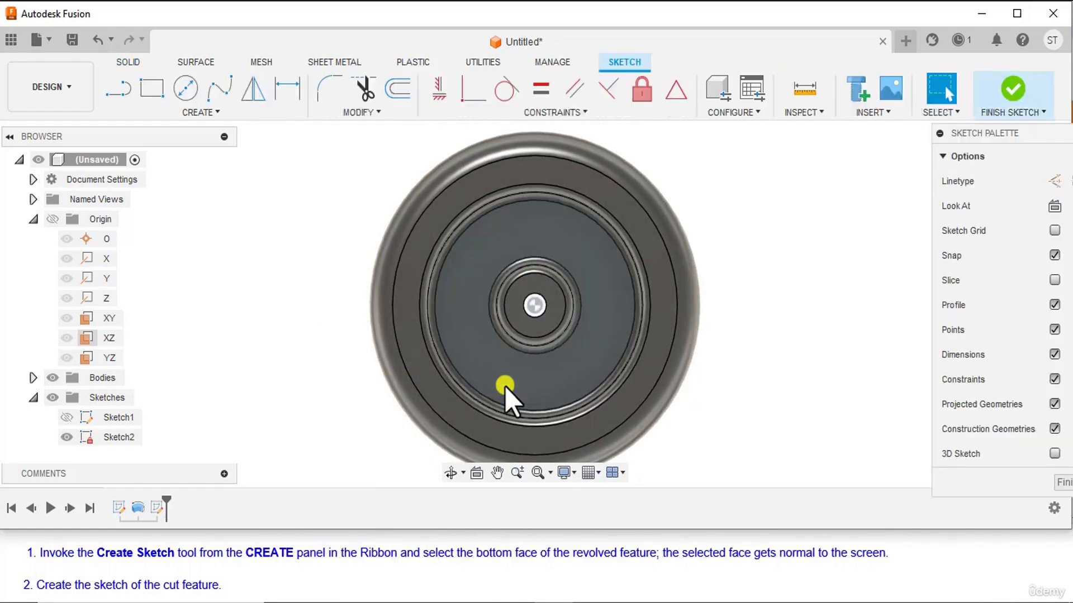
pyautogui.scroll(-2, 685, 398)
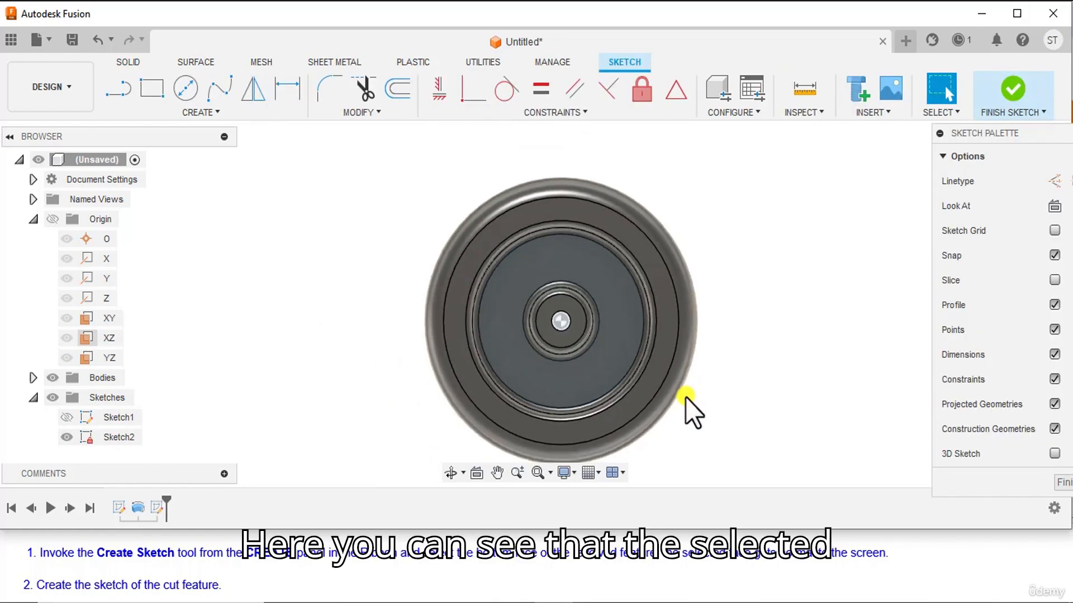
pyautogui.moveTo(699, 411); pyautogui.dragTo(699, 377, button='middle')
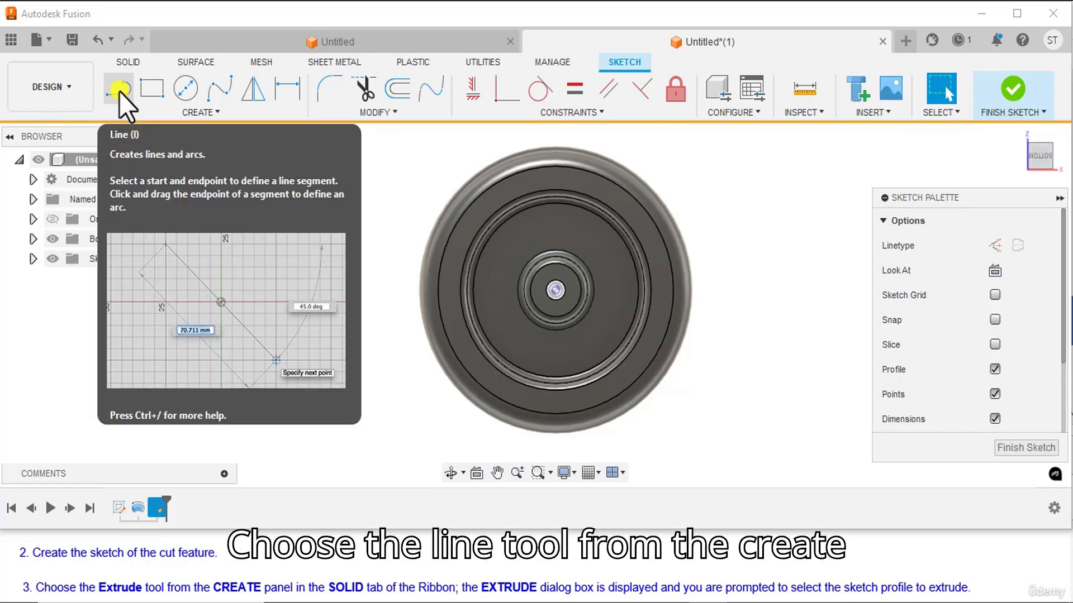
# Sketch a horizontal line about 172 mm long from the origin past the wheel's rim and make it a construction line.
pyautogui.click(119, 91)
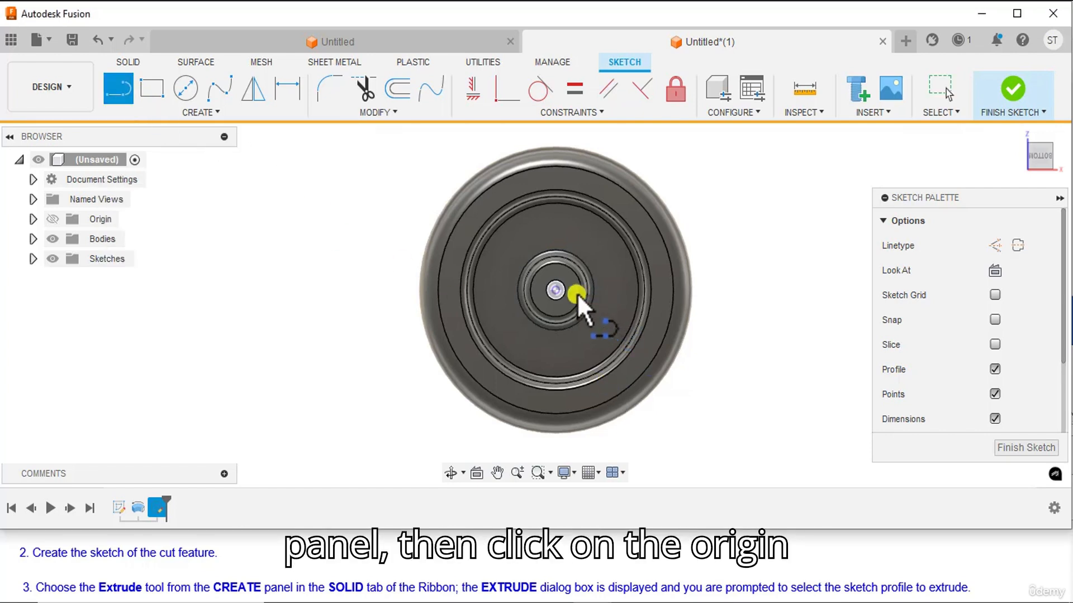
pyautogui.click(557, 290)
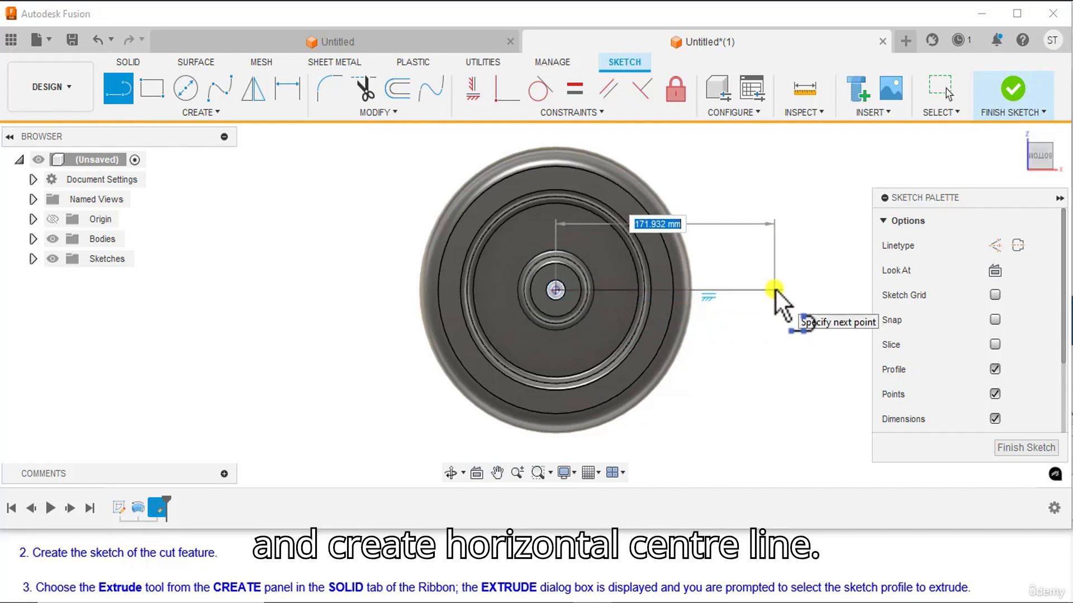
pyautogui.click(776, 290)
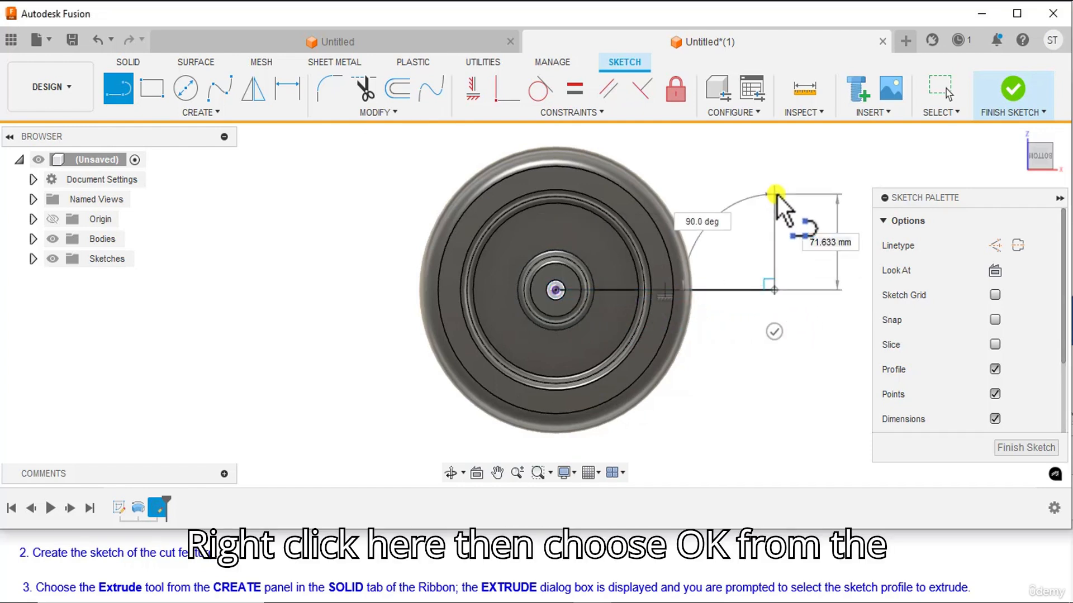
pyautogui.rightClick(776, 195)
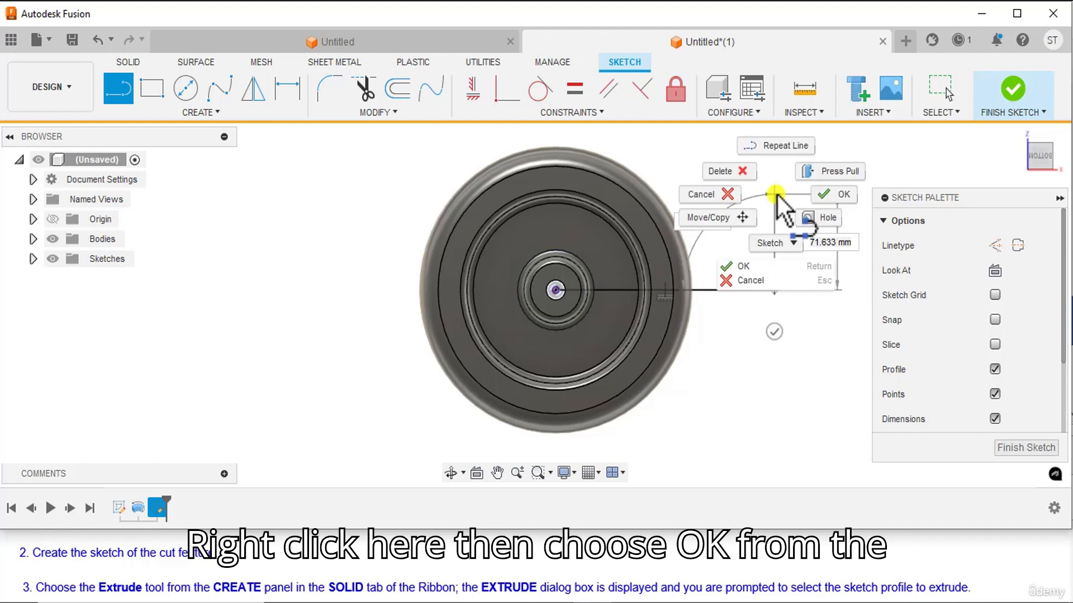
pyautogui.click(835, 193)
pyautogui.click(723, 289)
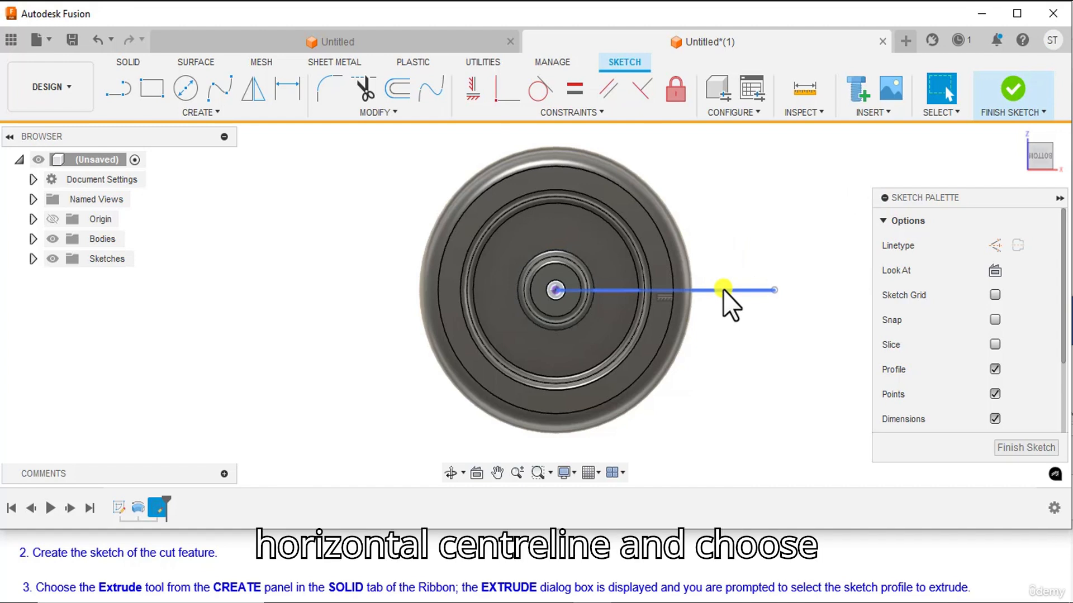
pyautogui.click(992, 245)
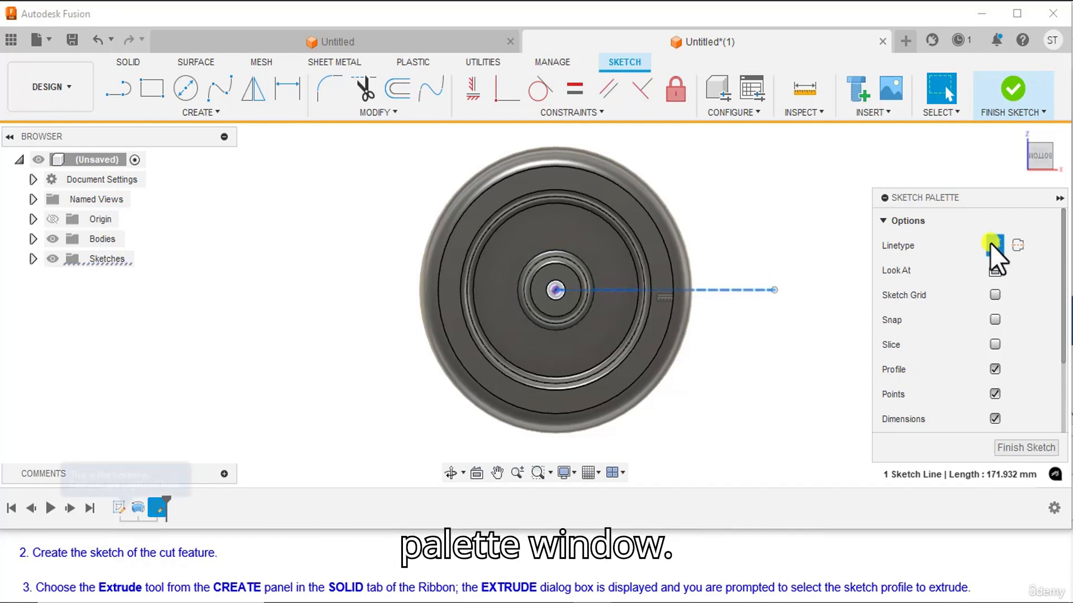
pyautogui.click(786, 367)
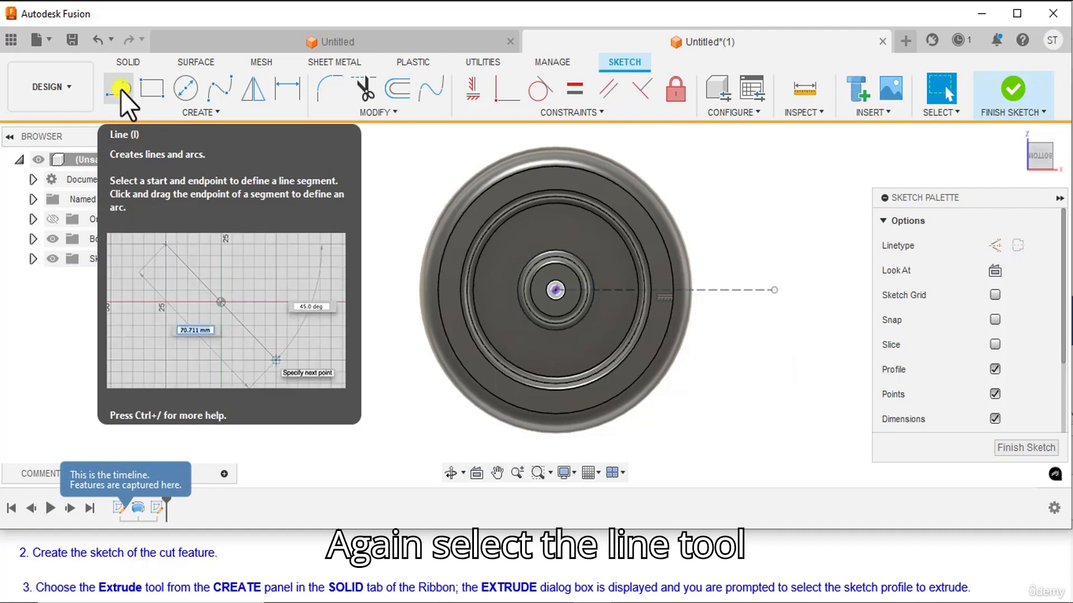
# Sketch a vertical line about 130 mm long upward from the origin and convert it to a construction line.
pyautogui.click(121, 90)
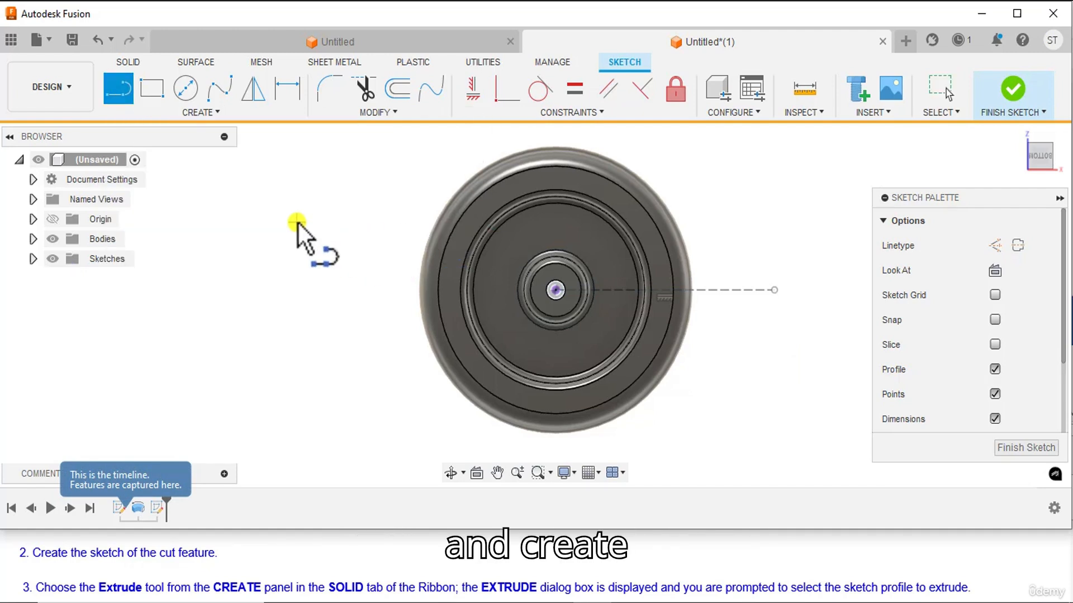
pyautogui.moveTo(296, 222); pyautogui.dragTo(295, 239, button='middle')
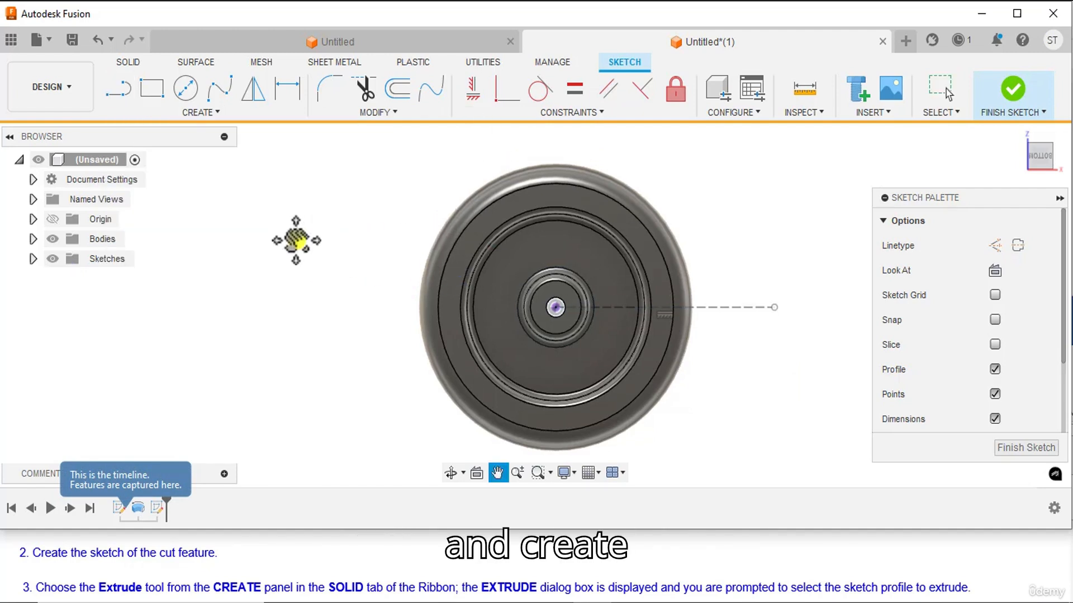
pyautogui.click(556, 306)
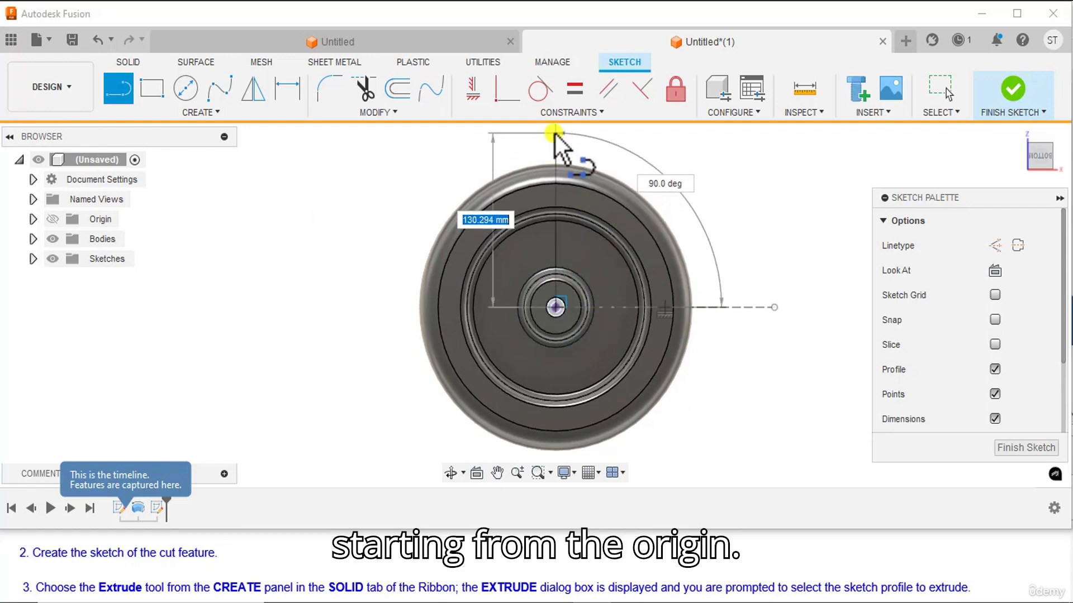
pyautogui.click(555, 134)
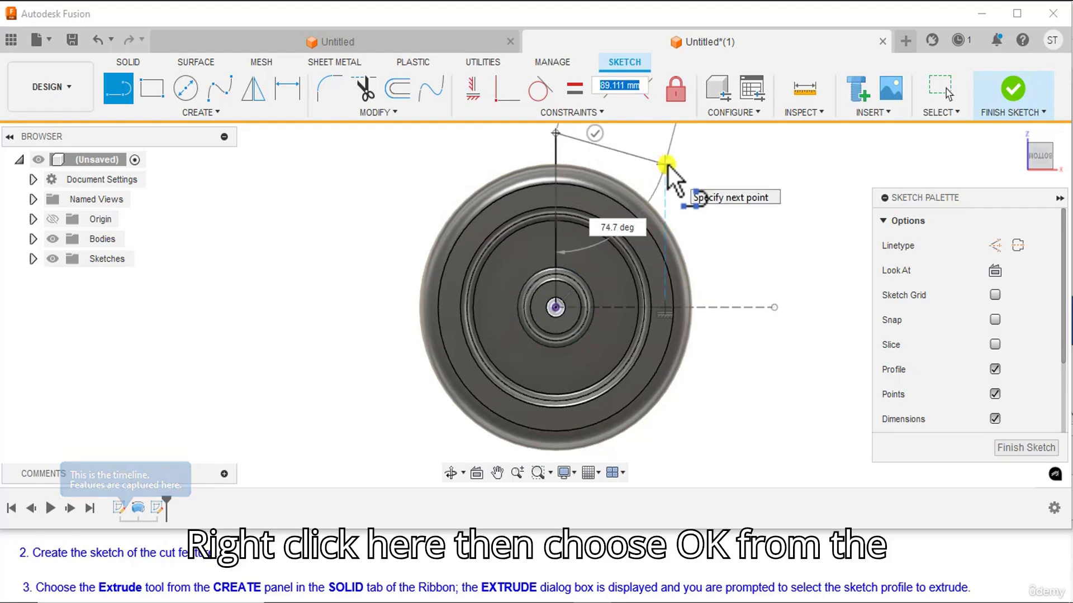
pyautogui.rightClick(665, 164)
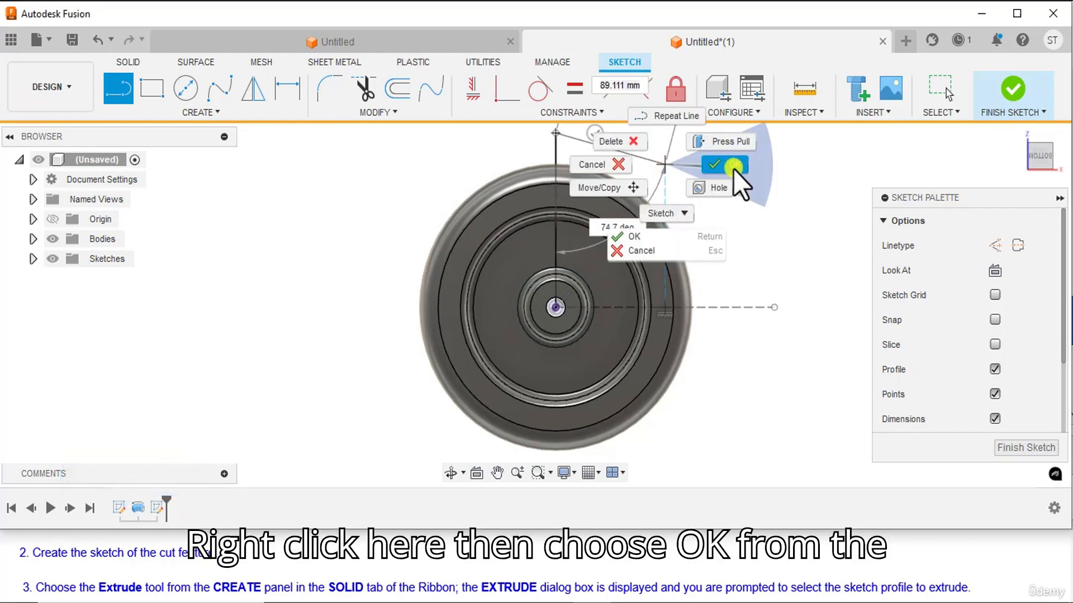
pyautogui.click(733, 167)
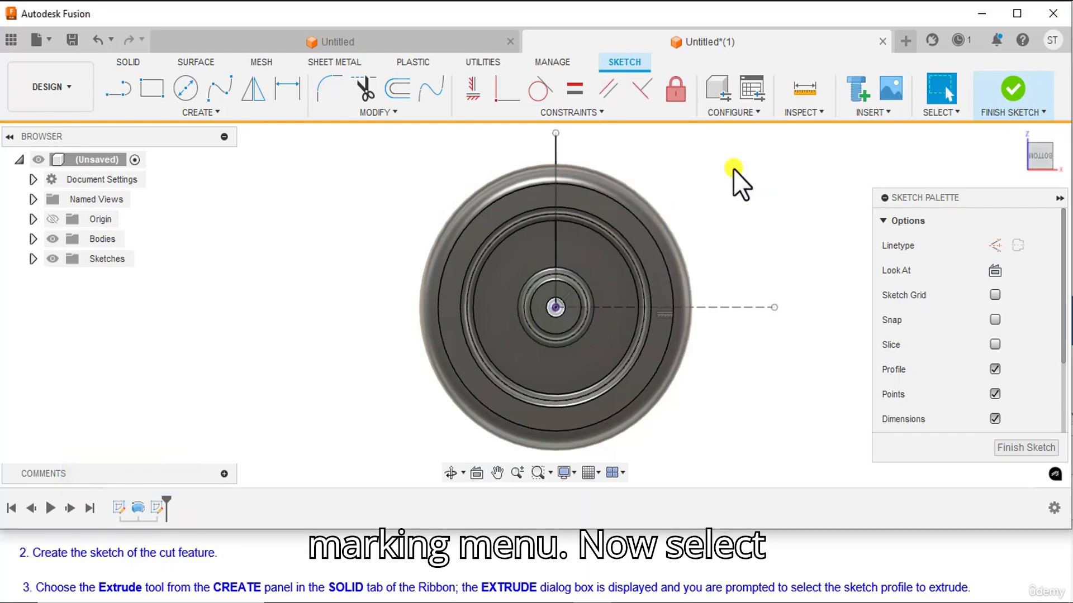
pyautogui.click(555, 155)
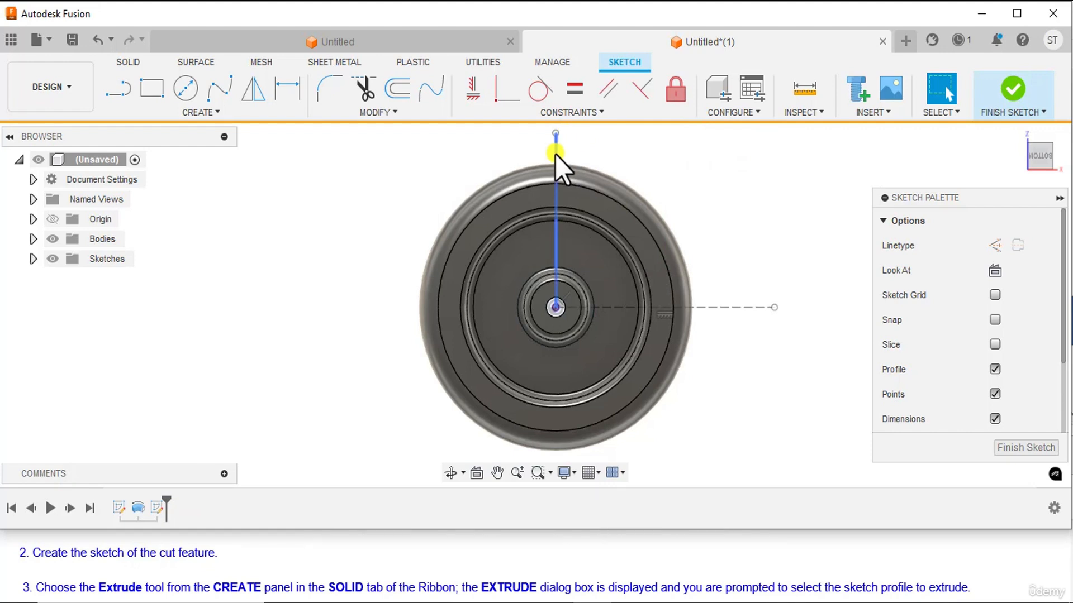
pyautogui.click(554, 154)
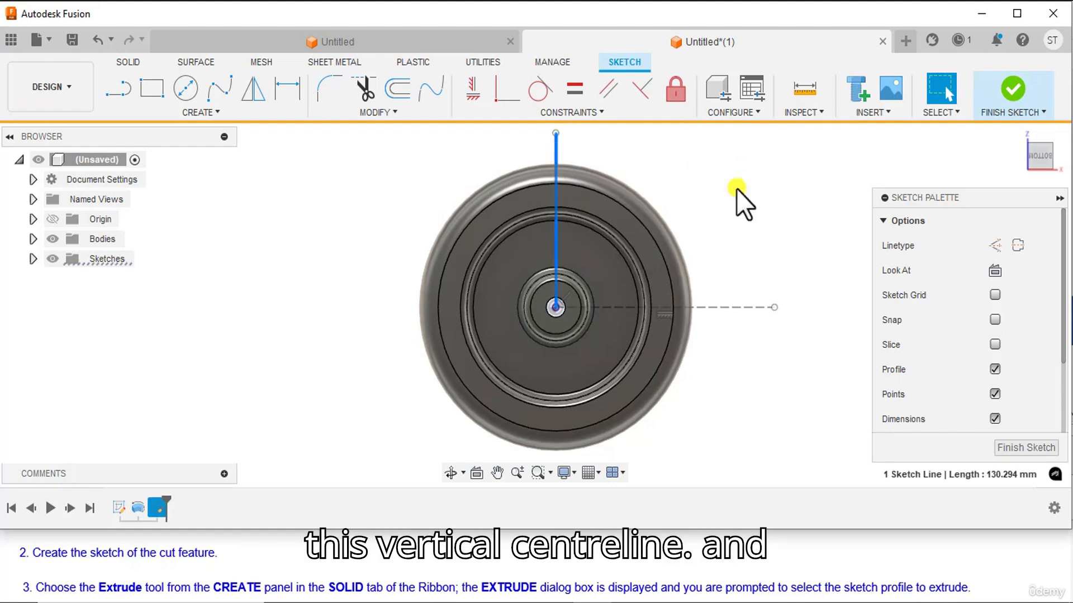
pyautogui.click(995, 247)
pyautogui.click(736, 219)
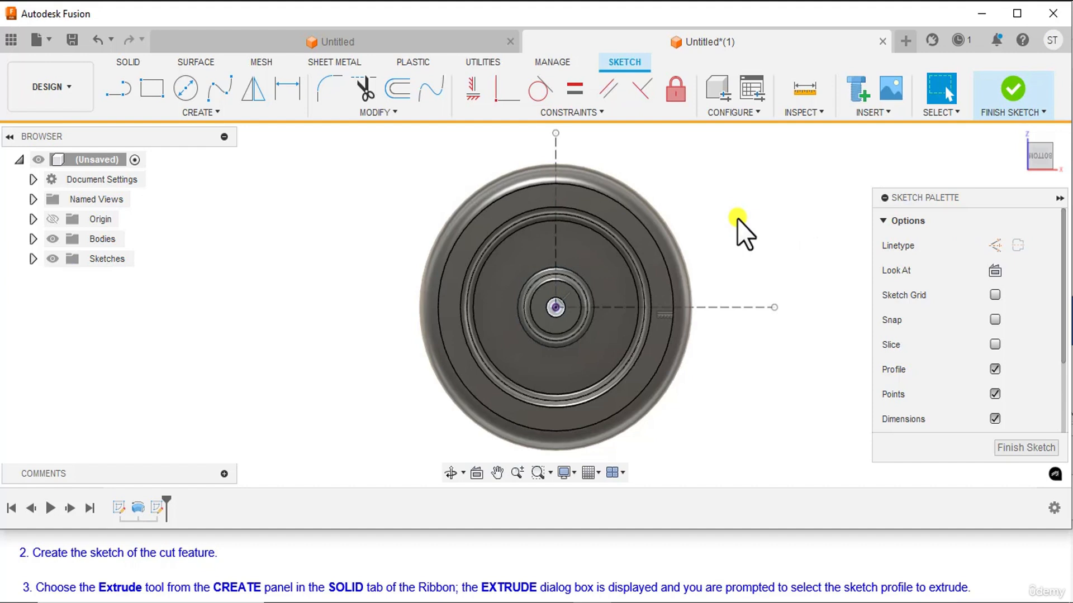
# Sketch a 120 mm diameter circle centred on the origin.
pyautogui.click(212, 114)
pyautogui.moveTo(195, 162)
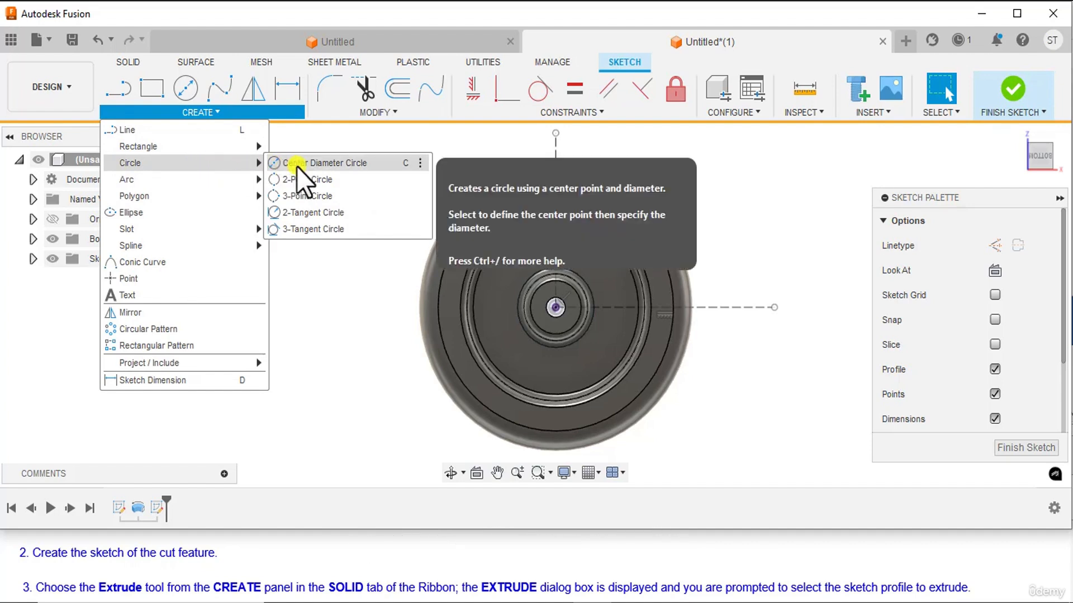
pyautogui.click(334, 163)
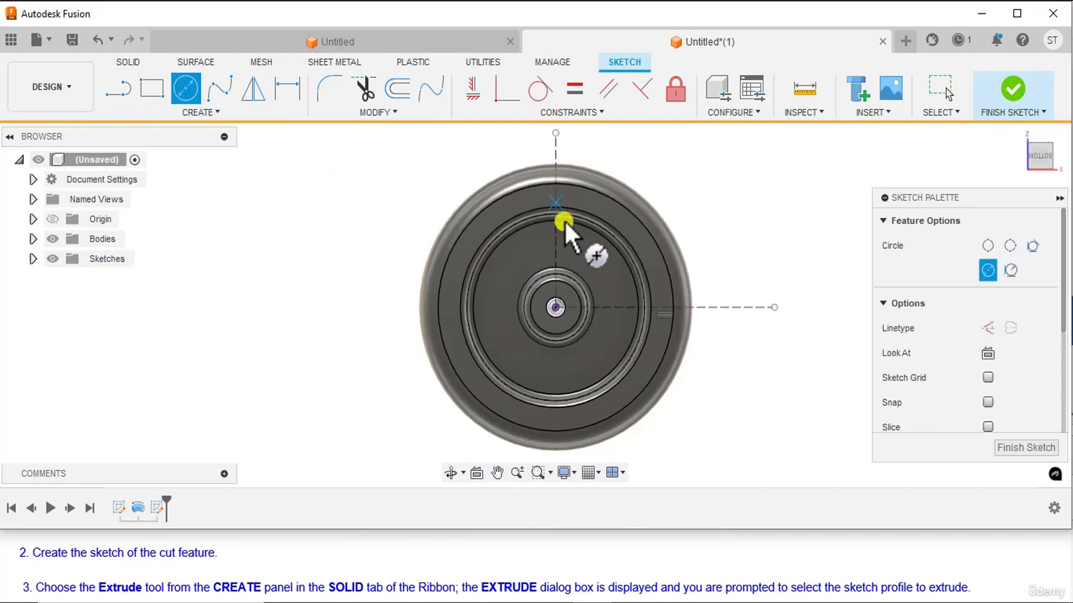
pyautogui.click(556, 305)
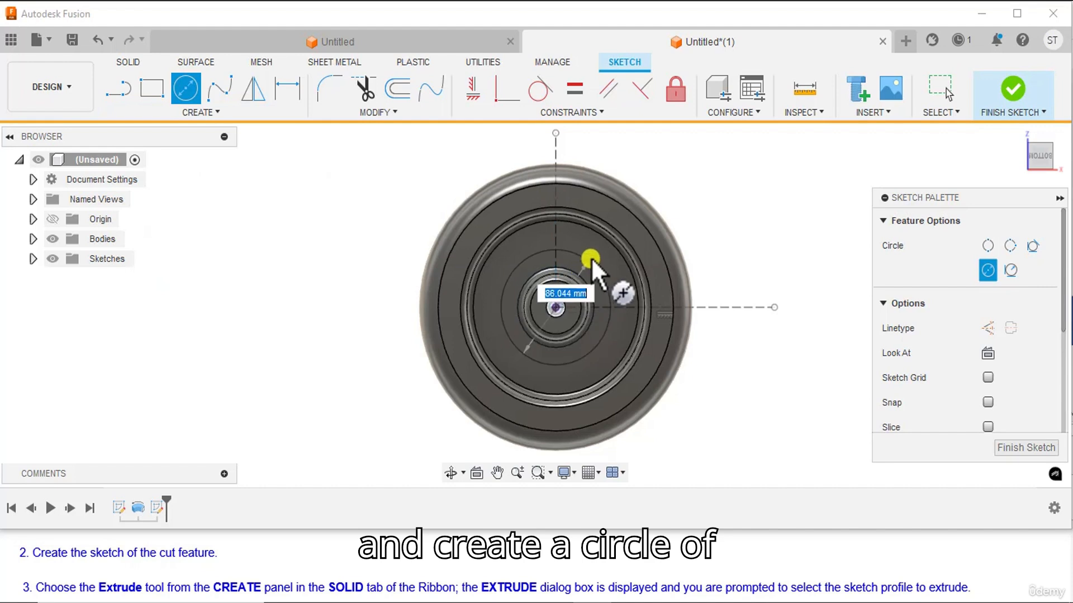
pyautogui.write('120')
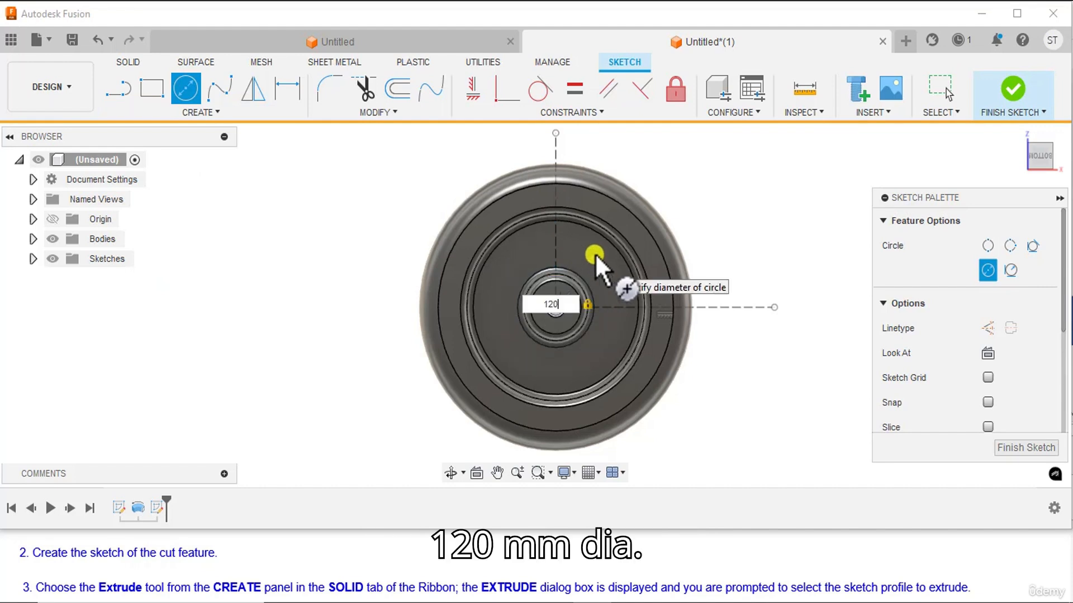
pyautogui.press('Return')
pyautogui.press('Escape')
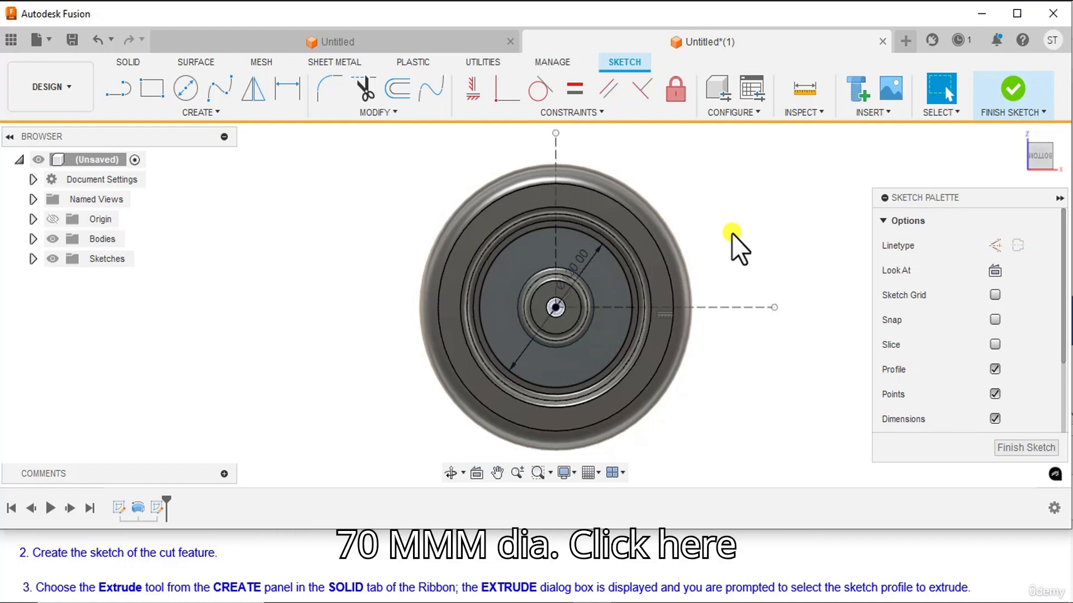
# Sketch a 70 mm diameter centre-diameter circle centred on the origin.
pyautogui.click(219, 118)
pyautogui.moveTo(196, 166)
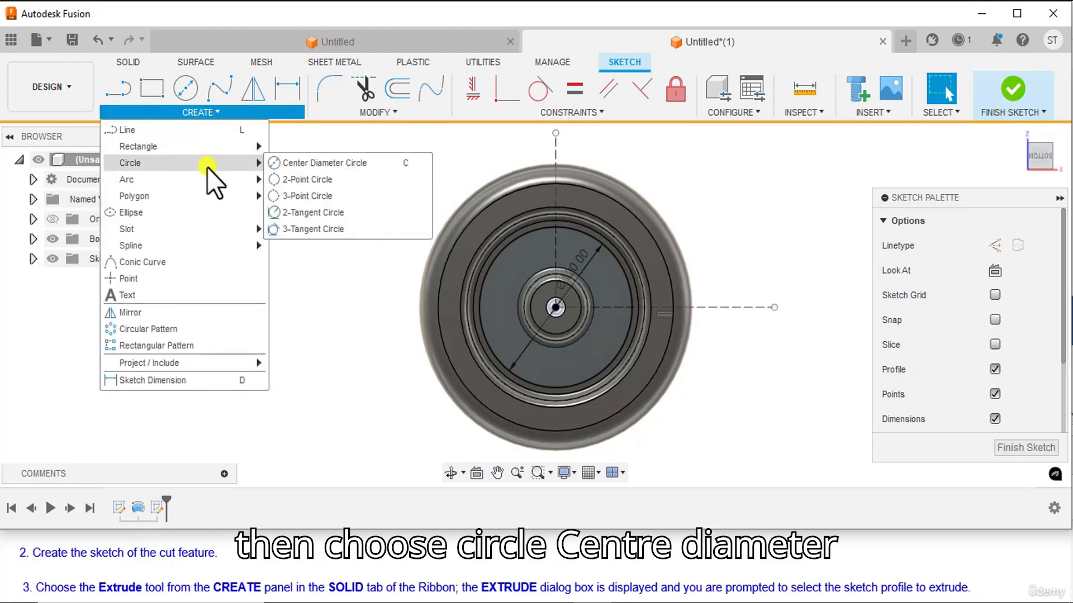
pyautogui.click(290, 164)
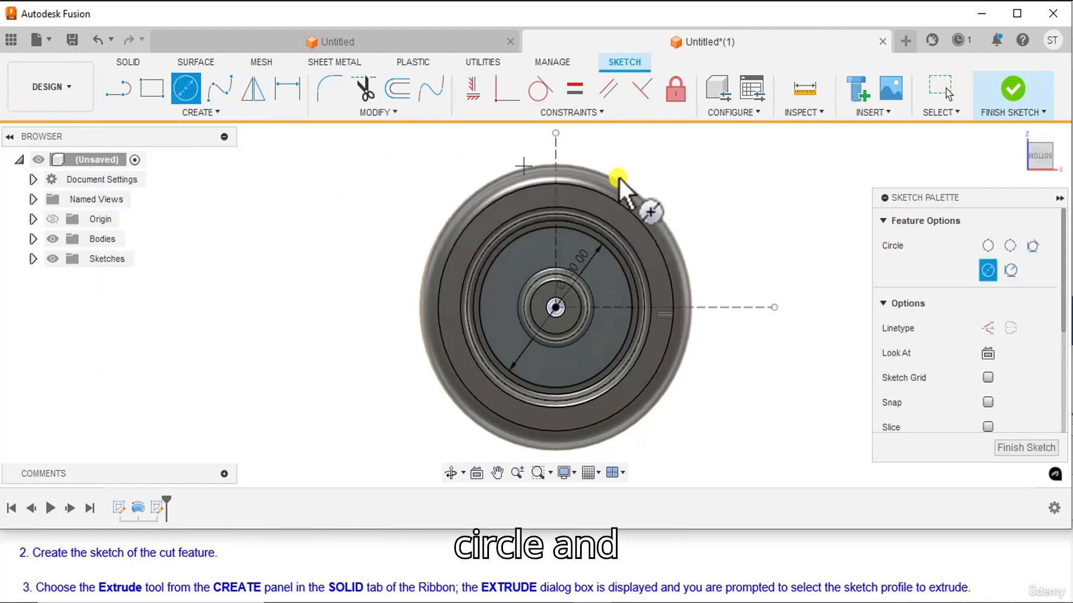
pyautogui.click(557, 306)
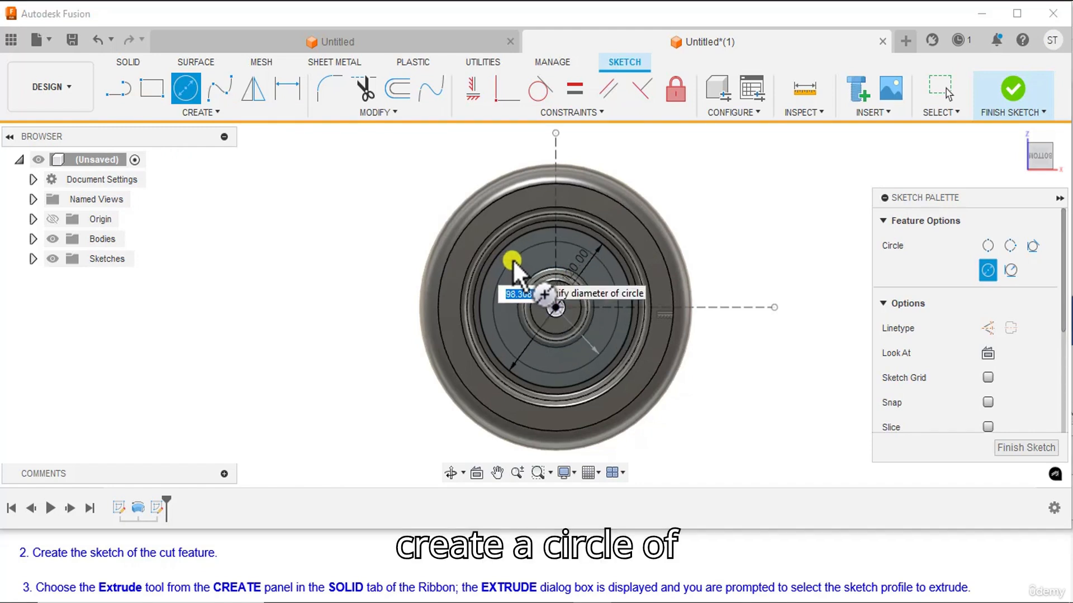
pyautogui.write('70')
pyautogui.press('Return')
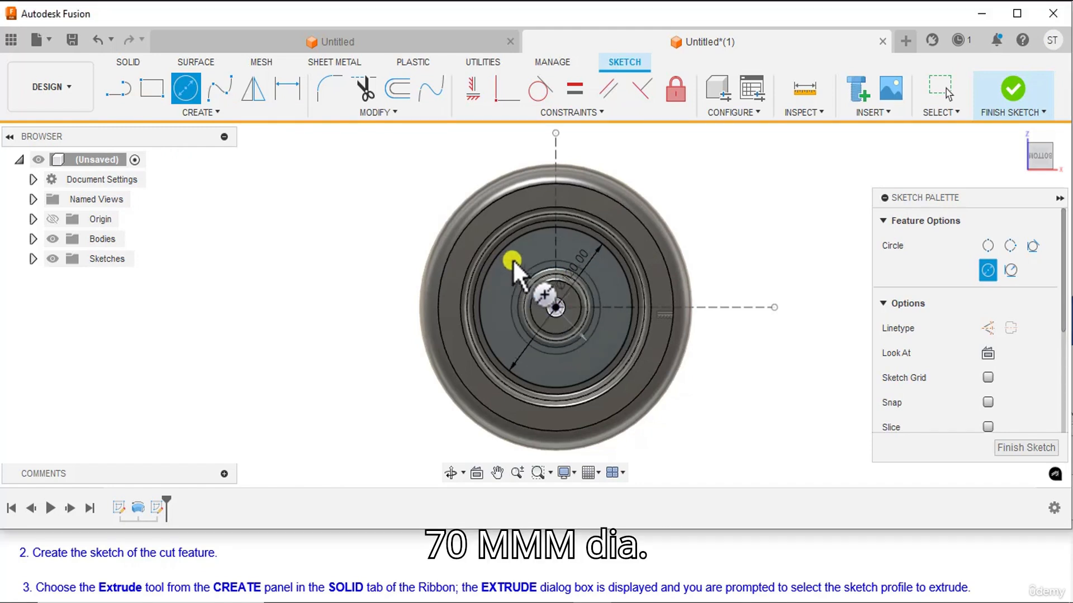
pyautogui.press('Escape')
# Sketch a line about 156 mm long from the origin past the wheel's rim, at about 34° above the horizontal construction line.
pyautogui.scroll(2, 770, 232)
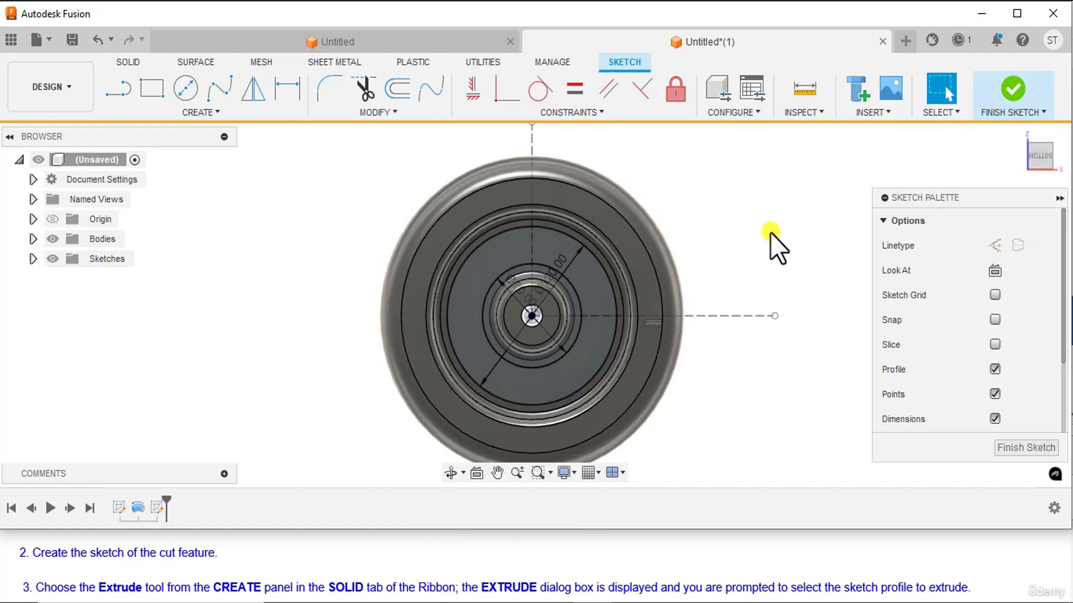
pyautogui.moveTo(756, 240); pyautogui.dragTo(687, 223, button='middle')
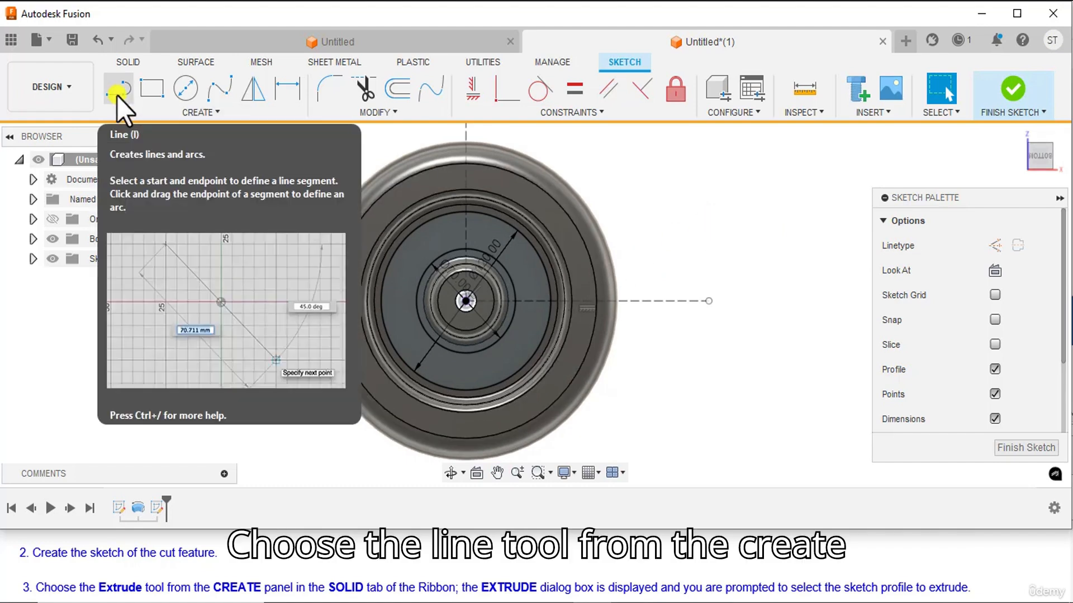
pyautogui.click(116, 96)
pyautogui.moveTo(702, 245); pyautogui.dragTo(717, 289, button='middle')
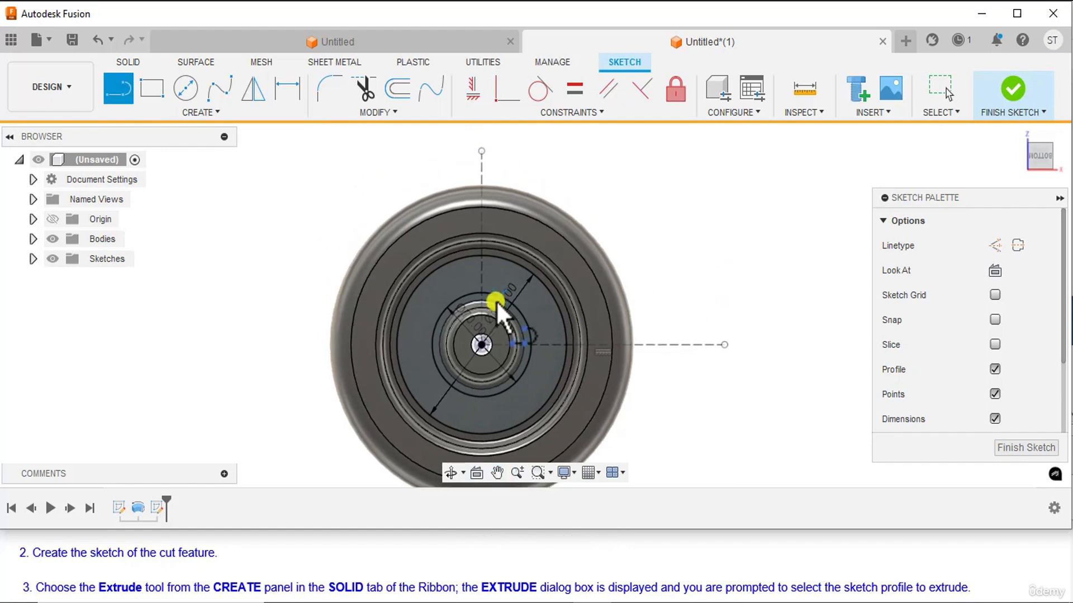
pyautogui.click(480, 344)
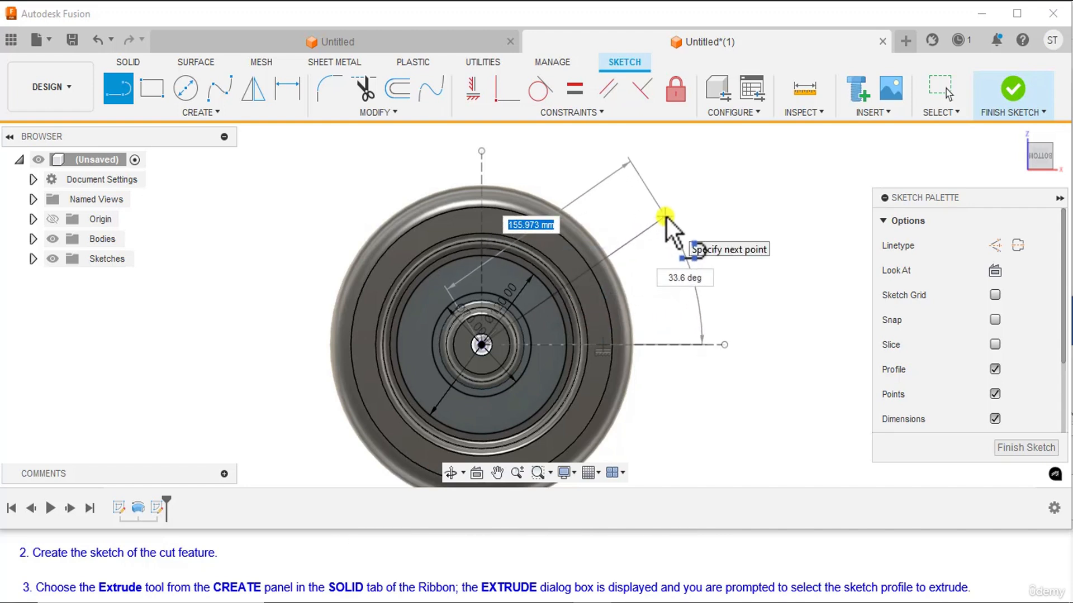
pyautogui.click(666, 217)
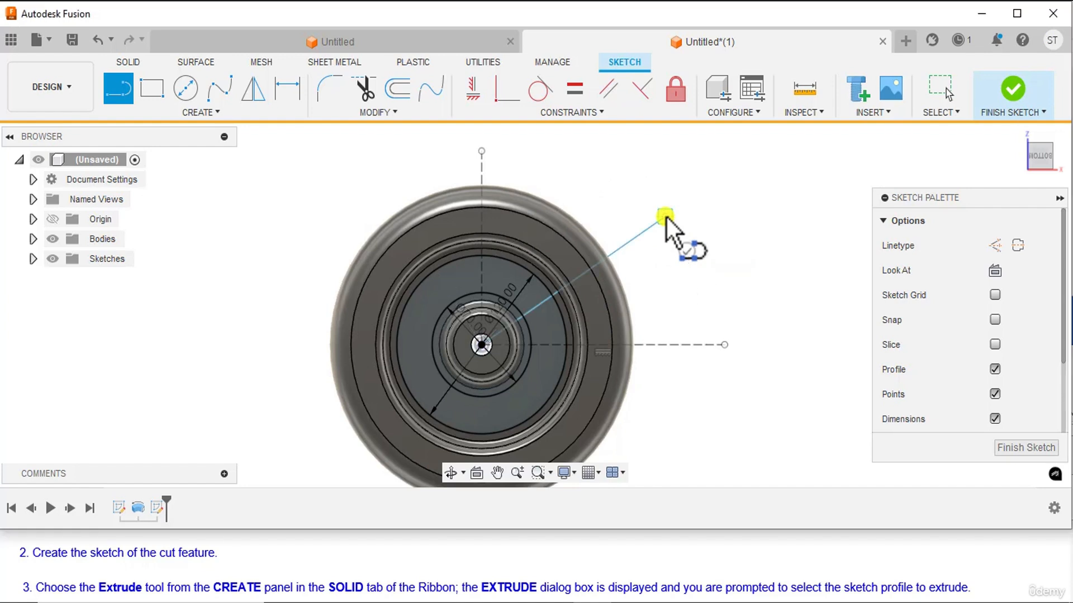
pyautogui.rightClick(764, 209)
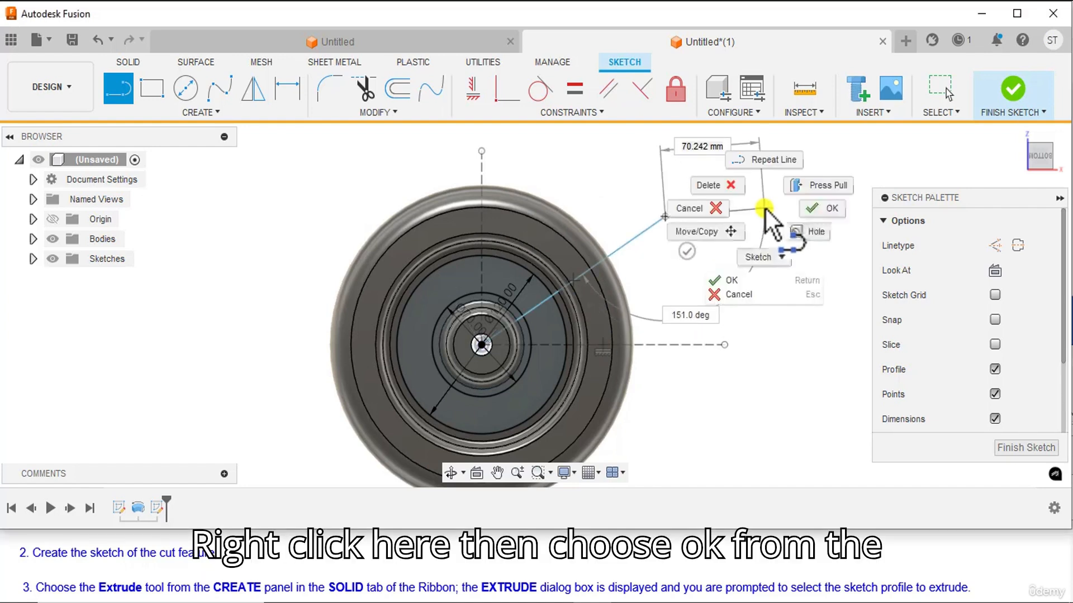
pyautogui.click(820, 211)
# Sketch a second, steeper line about 159 mm long from the origin past the rim, at about 55° to the horizontal construction line.
pyautogui.moveTo(669, 276); pyautogui.dragTo(667, 238, button='middle')
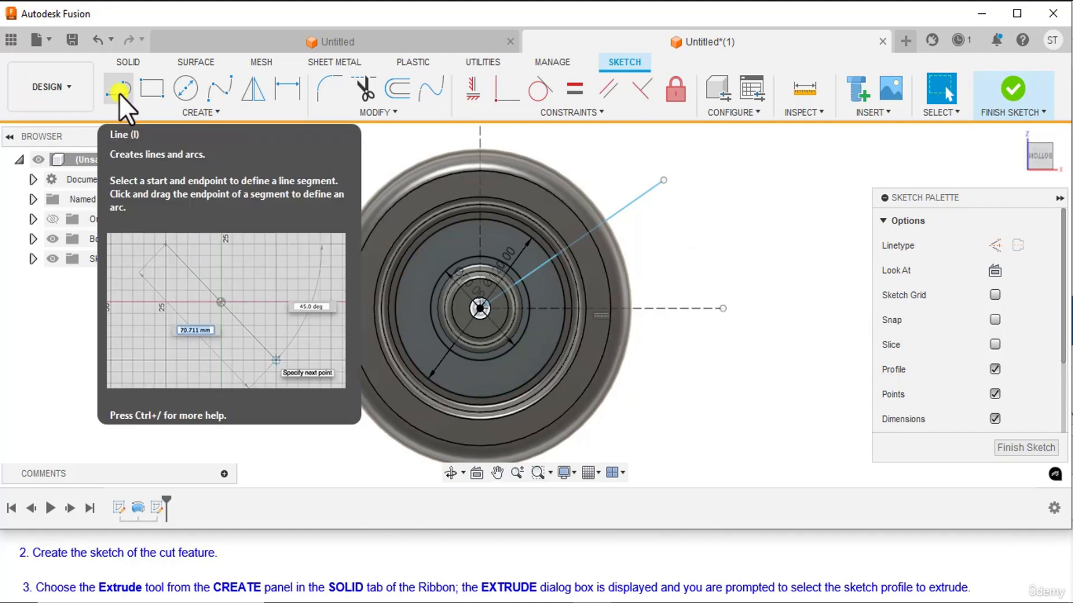
pyautogui.click(119, 94)
pyautogui.moveTo(720, 253); pyautogui.dragTo(726, 336, button='middle')
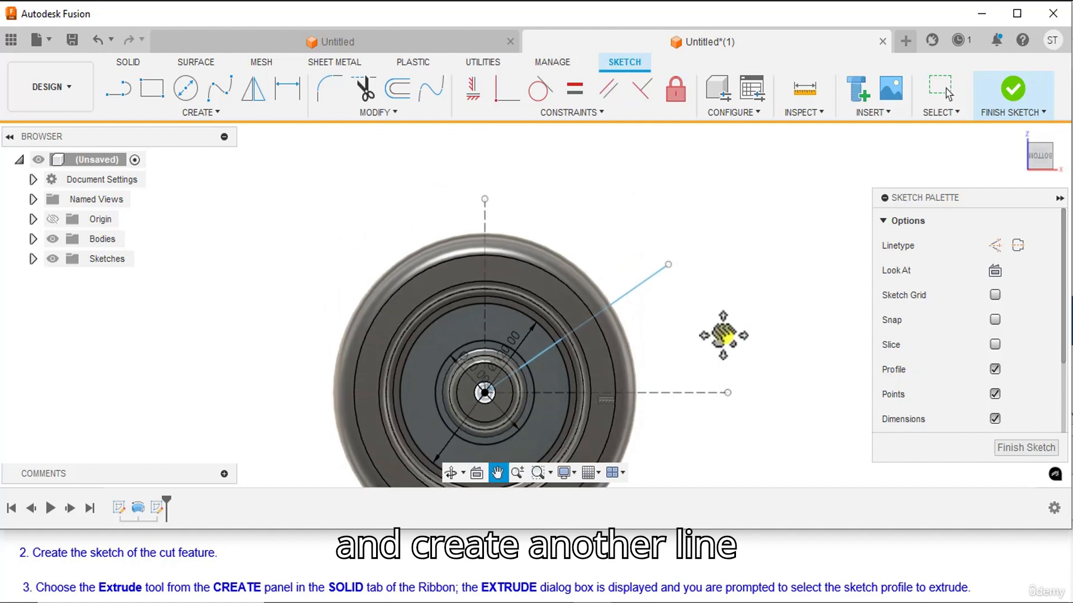
pyautogui.click(485, 392)
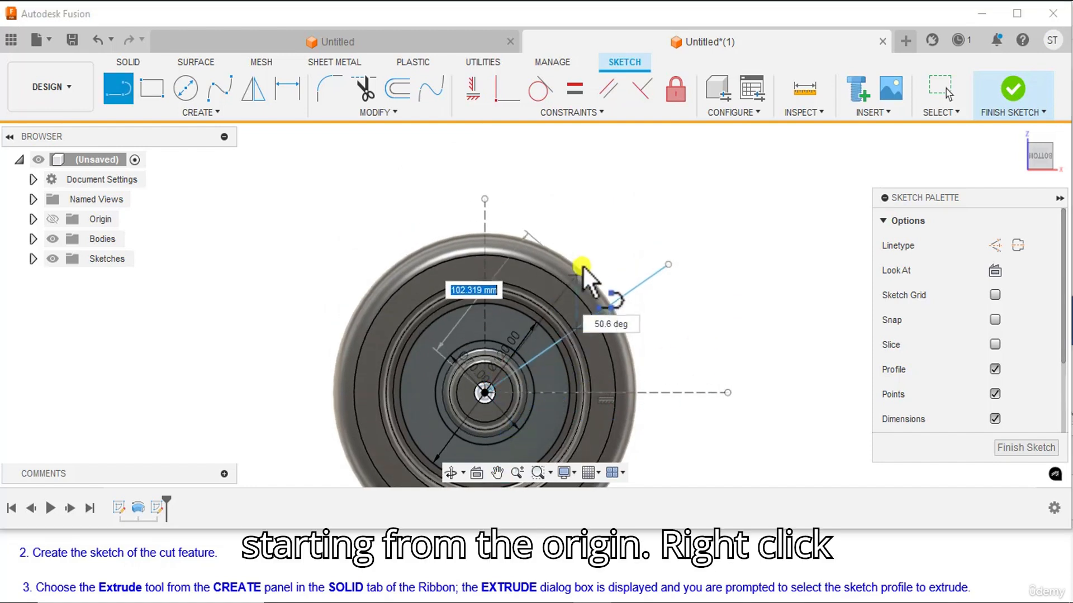
pyautogui.click(615, 199)
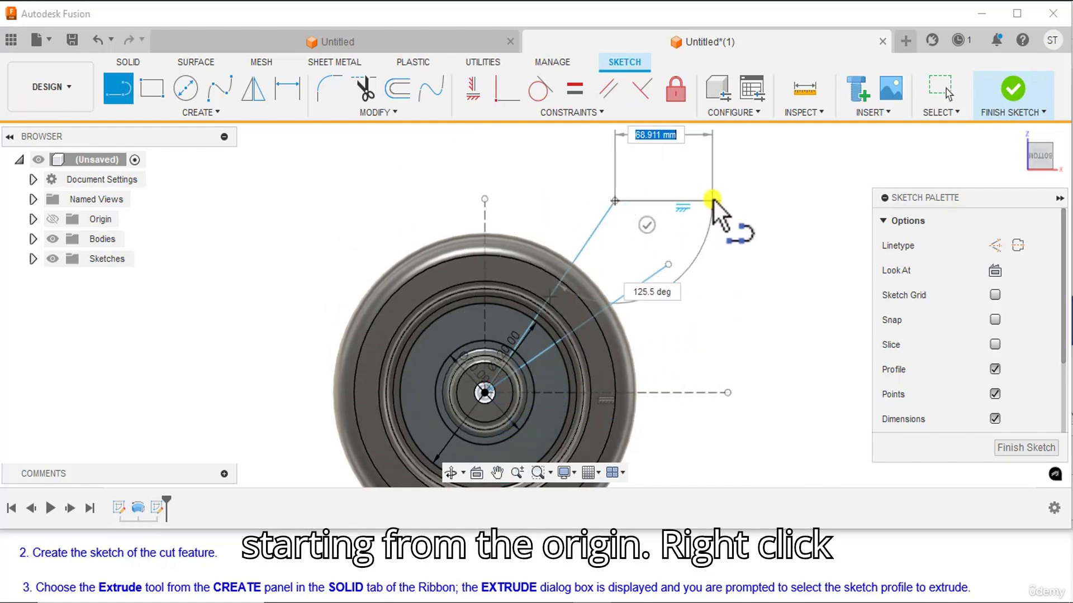
pyautogui.rightClick(713, 200)
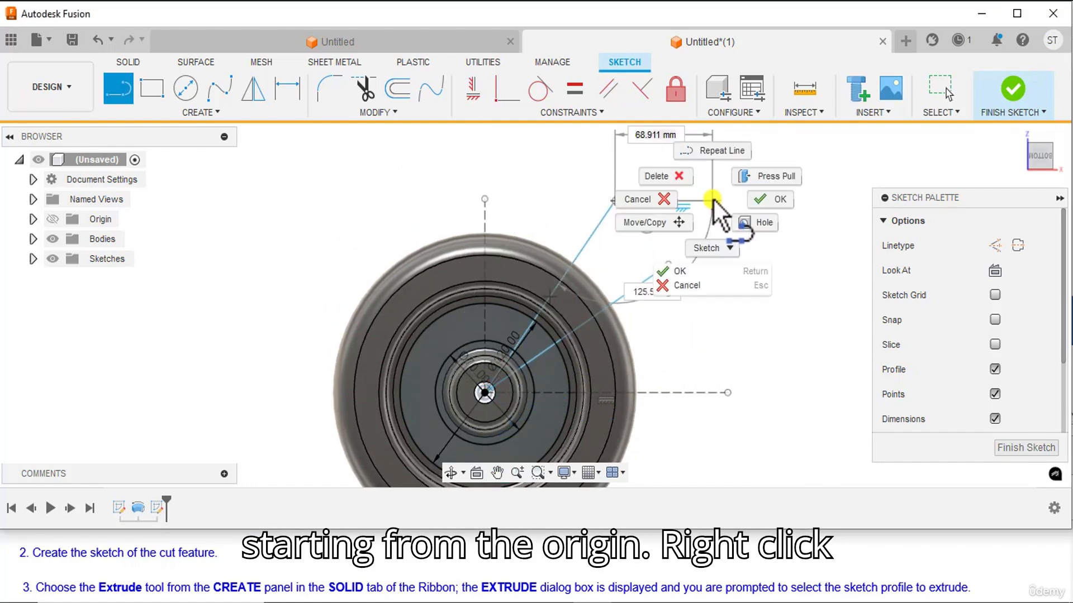
pyautogui.click(779, 200)
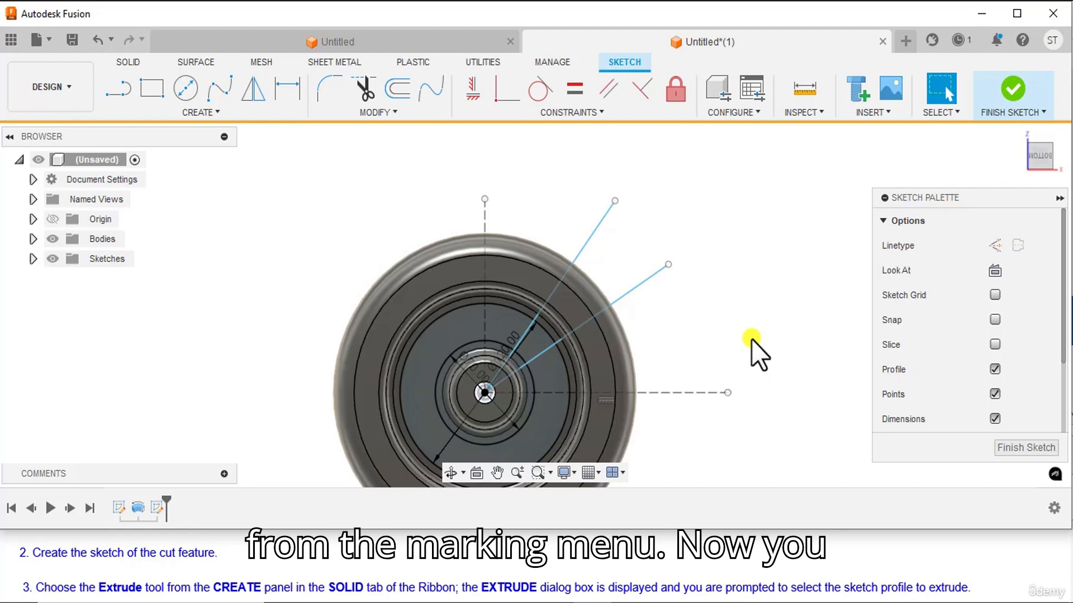
# Dimension the angle between the lower inclined line and the horizontal construction line as 15°.
pyautogui.moveTo(751, 340); pyautogui.dragTo(735, 283, button='middle')
pyautogui.click(639, 220)
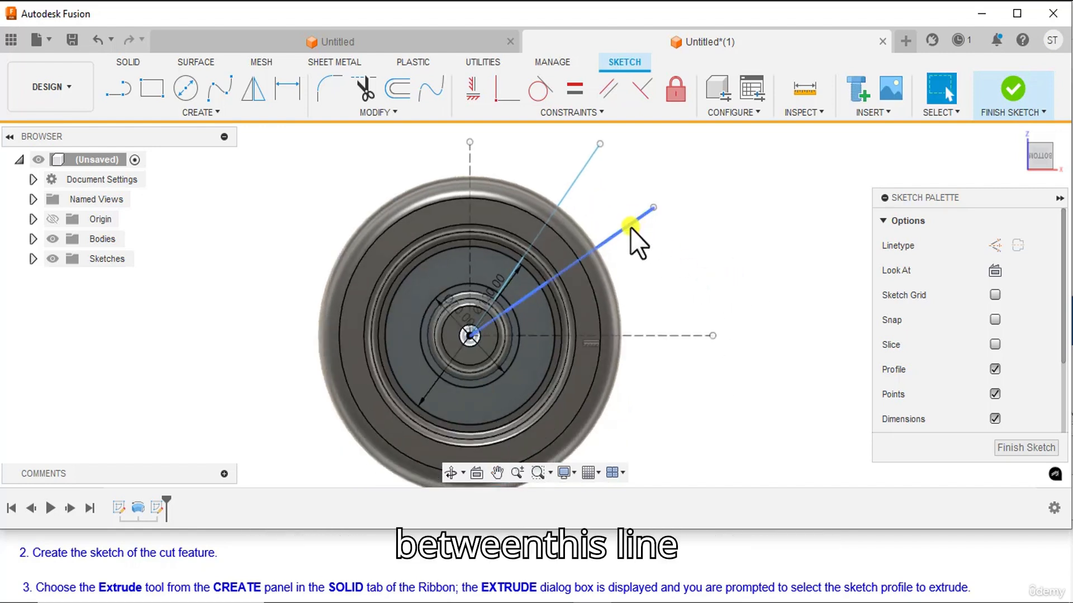
pyautogui.click(685, 336)
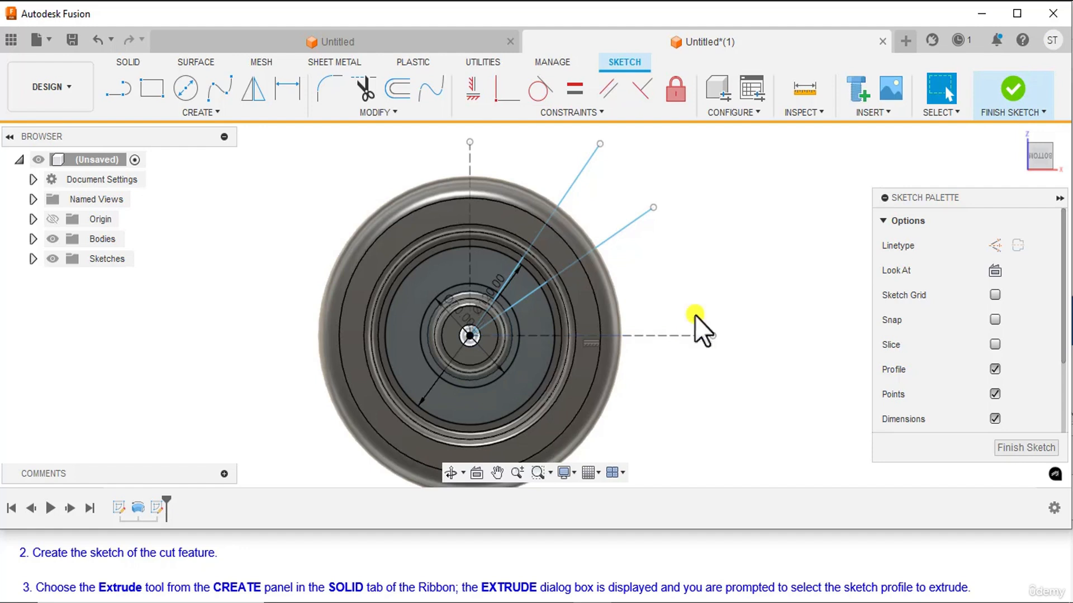
pyautogui.click(289, 85)
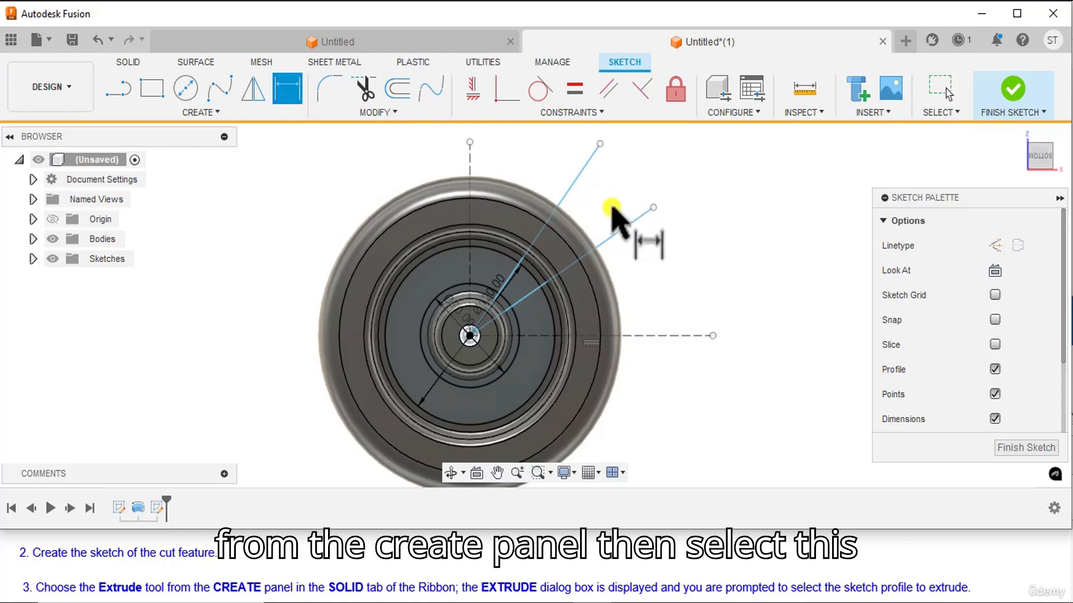
pyautogui.click(618, 230)
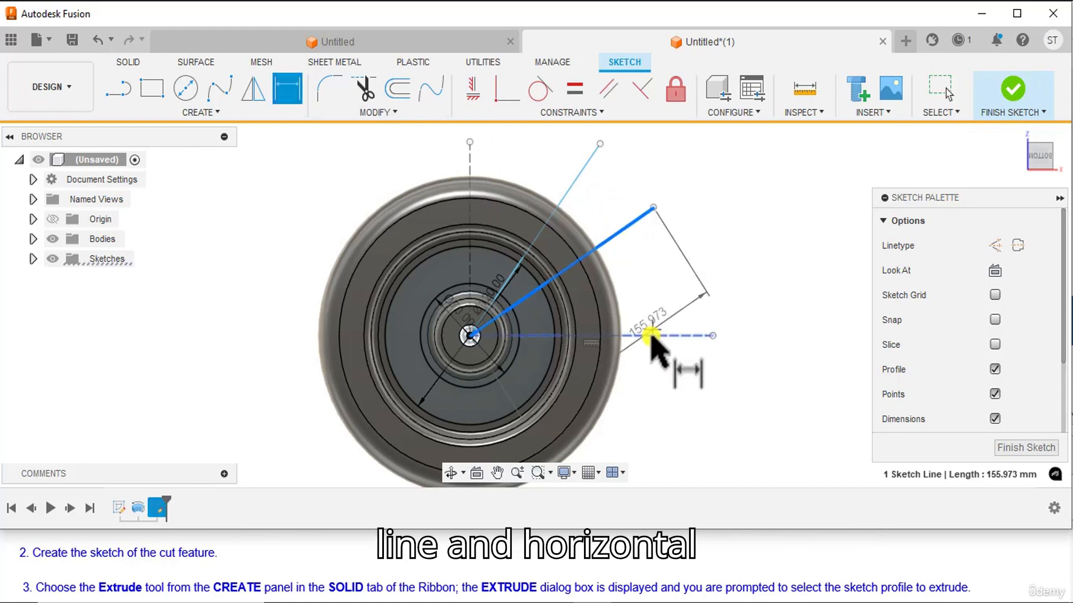
pyautogui.click(653, 335)
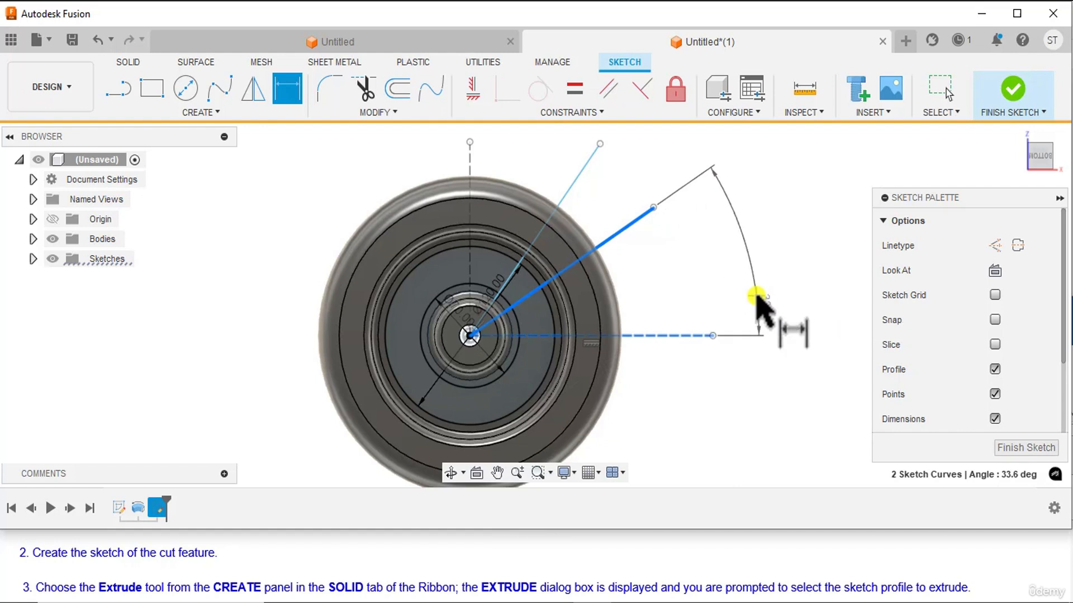
pyautogui.click(748, 297)
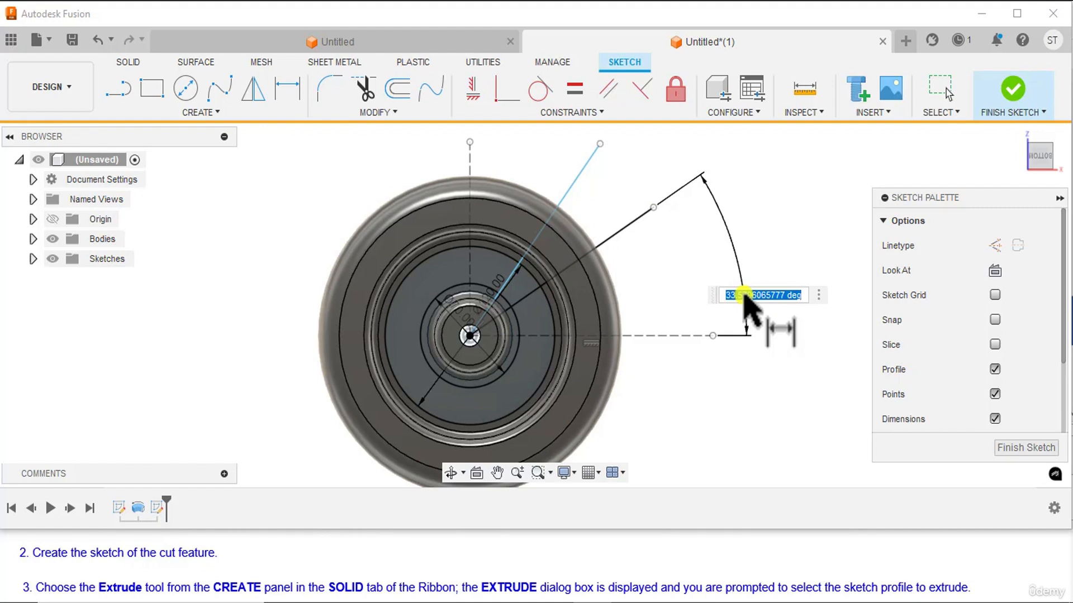
pyautogui.write('15')
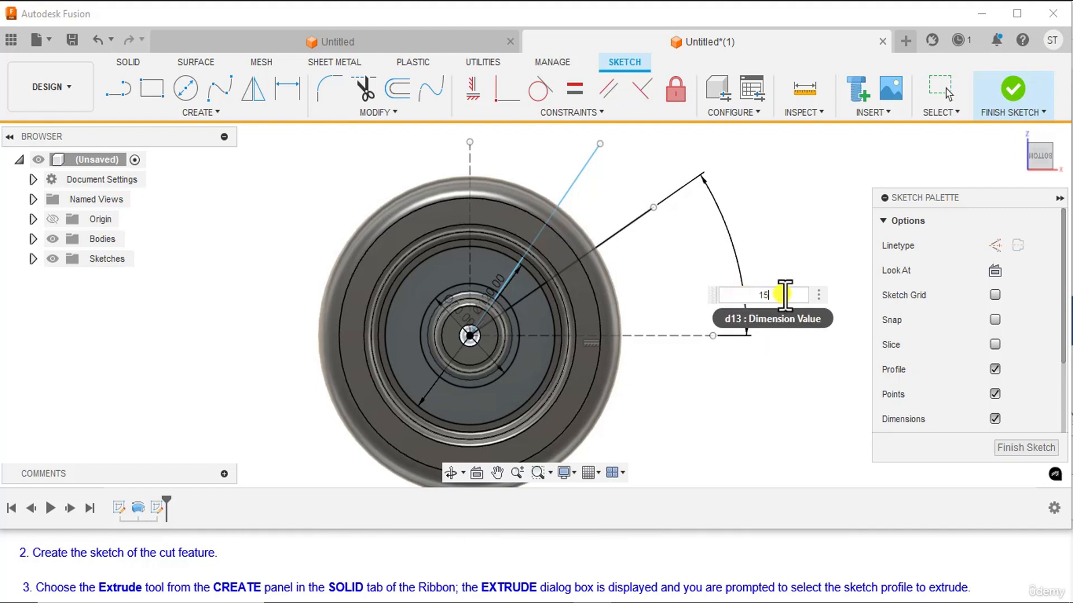
pyautogui.press('Return')
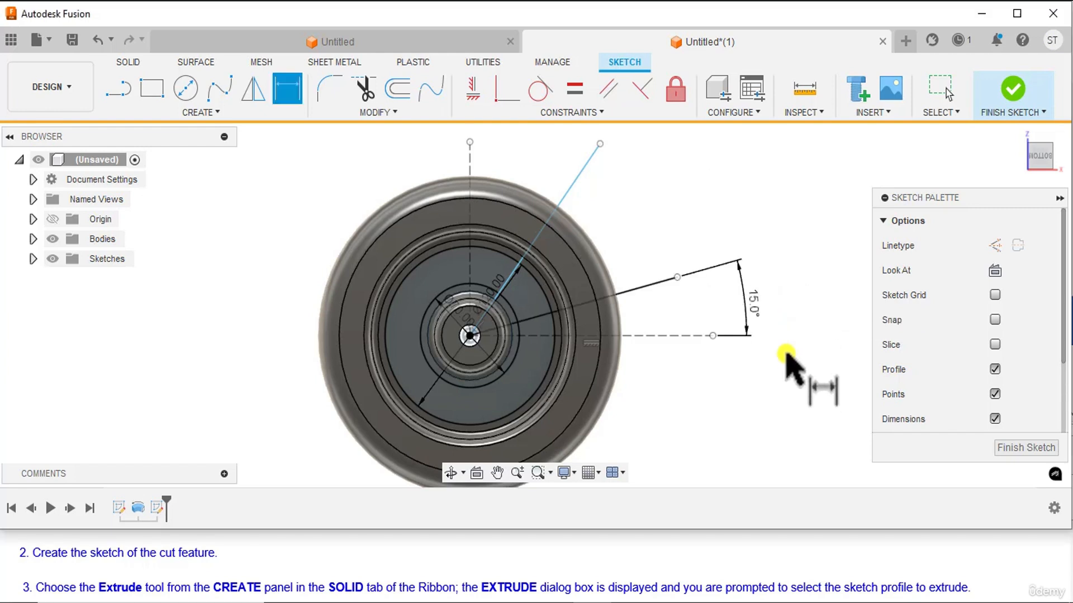
# Dimension the angle between the steeper inclined line and the horizontal construction line as 45°, and end the dimensioning.
pyautogui.click(591, 159)
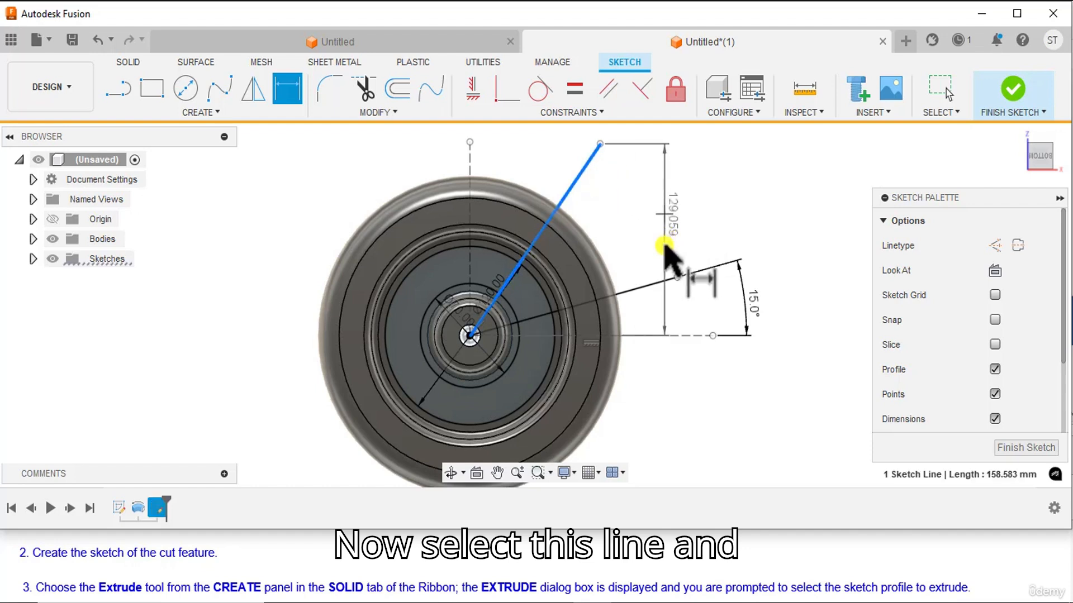
pyautogui.click(636, 335)
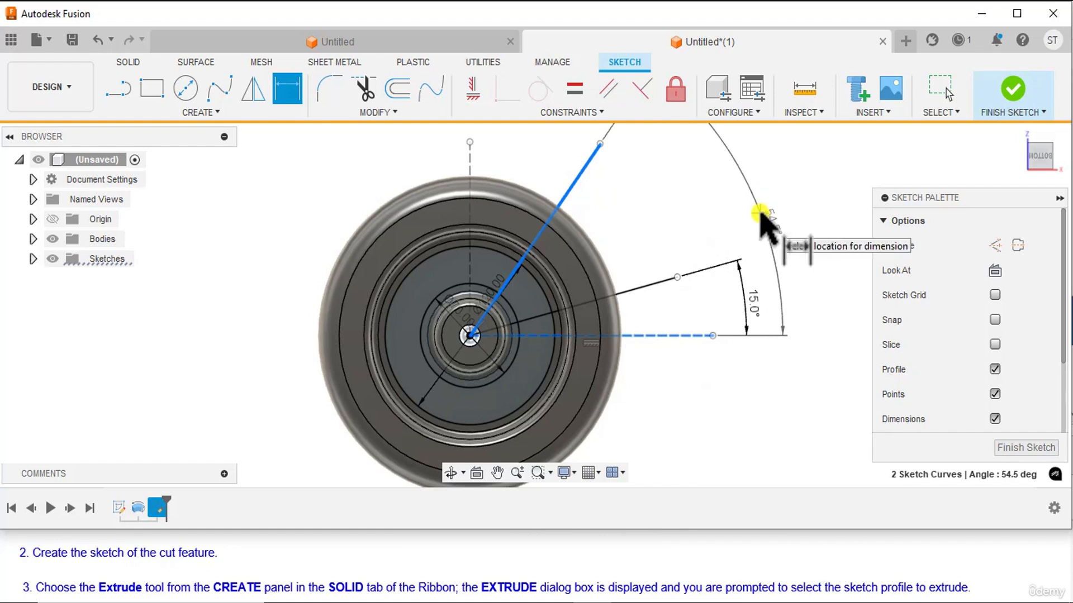
pyautogui.click(761, 214)
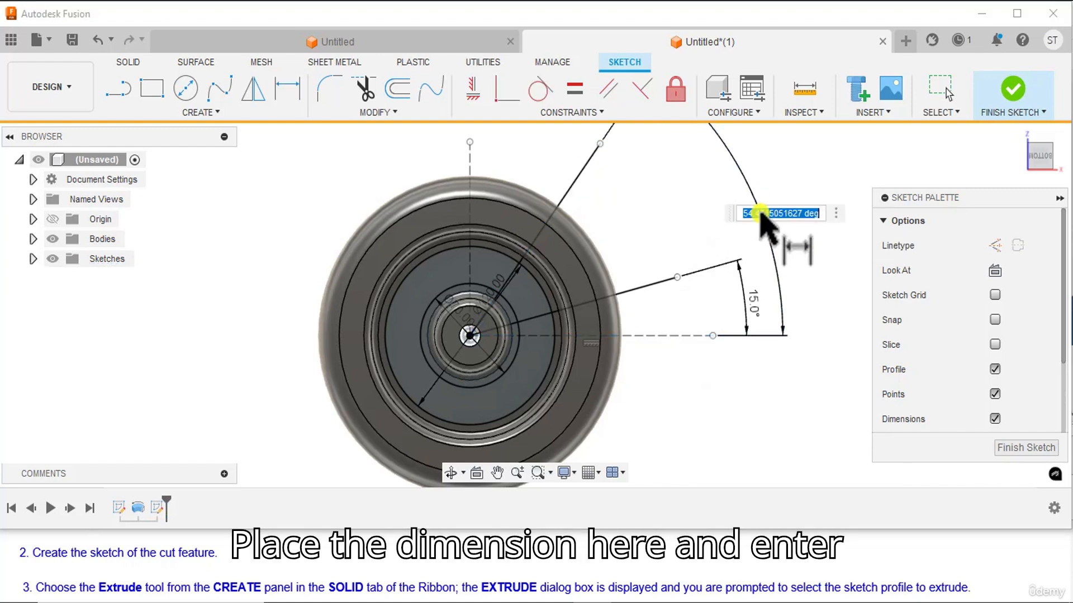
pyautogui.write('45')
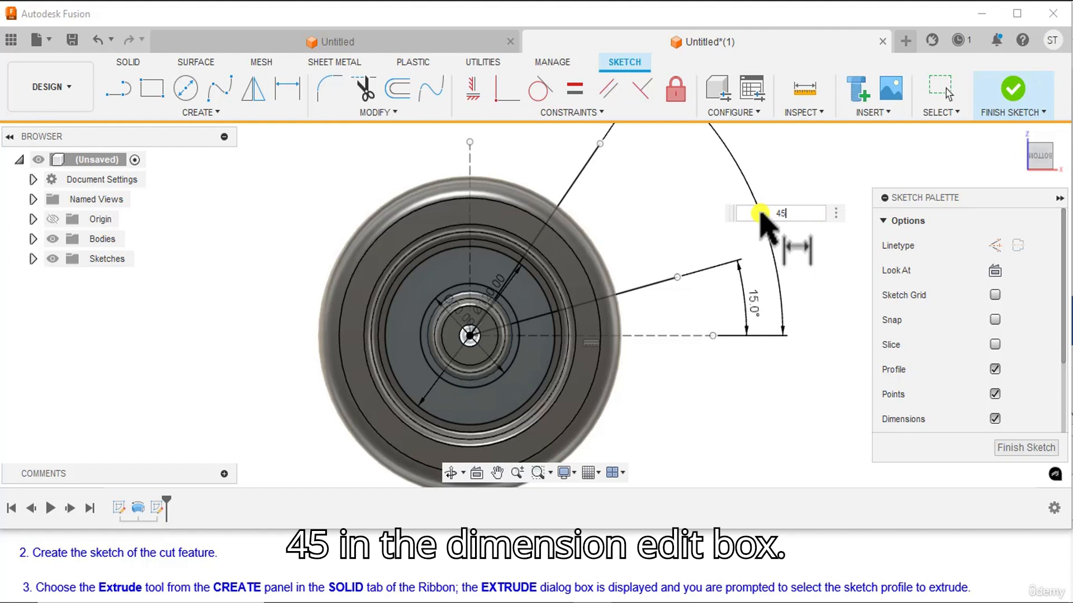
pyautogui.press('Return')
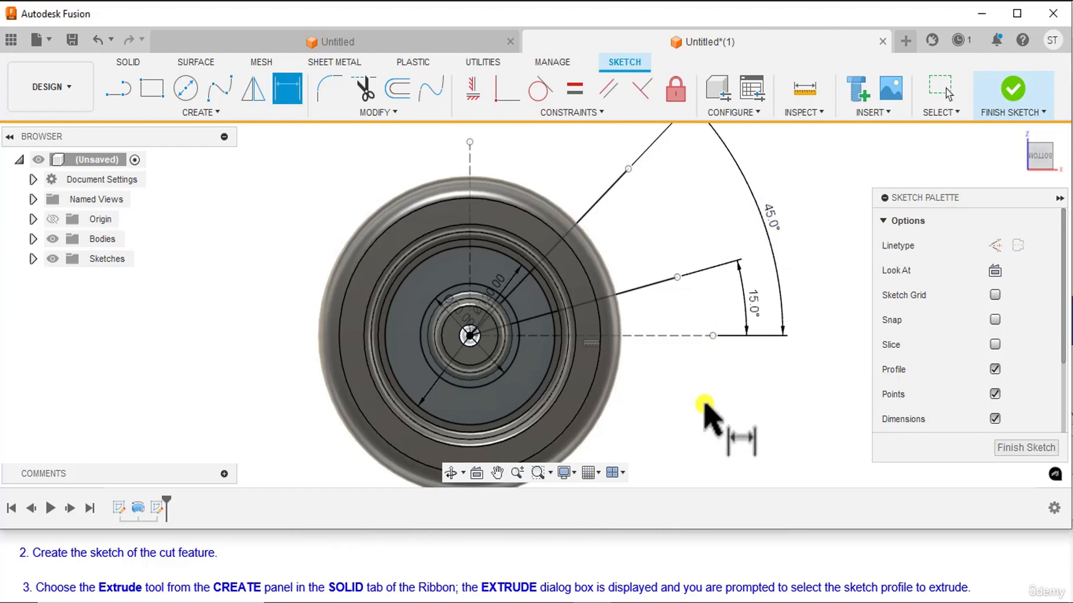
pyautogui.press('Escape')
pyautogui.moveTo(704, 406); pyautogui.dragTo(670, 409, button='middle')
pyautogui.moveTo(529, 297)
pyautogui.mouseDown(button='middle')
pyautogui.moveTo(665, 270)
pyautogui.moveTo(613, 285)
pyautogui.mouseUp(button='middle')
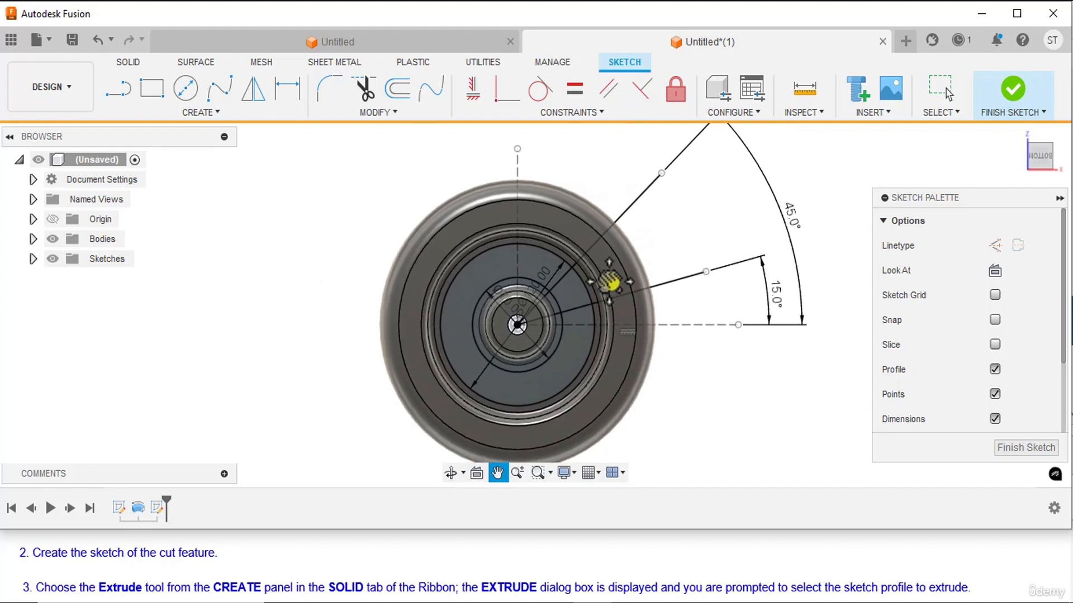
pyautogui.press('d')
pyautogui.rightClick(299, 234)
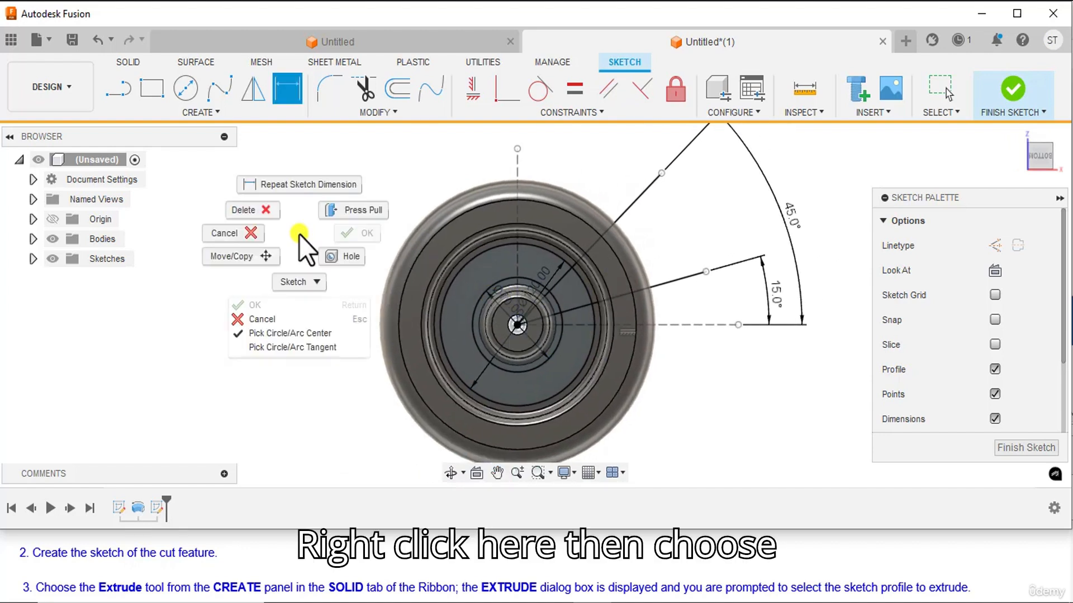
pyautogui.click(261, 319)
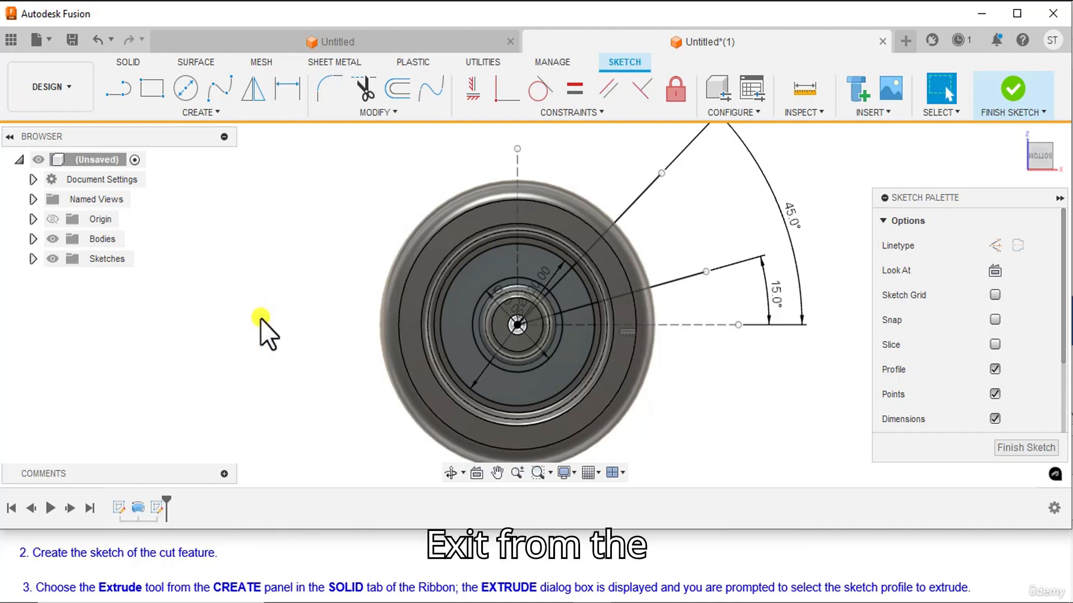
# Check the handwheel reference drawing in Snip & Sketch for the window shape the sketch must keep, and return to Fusion.
pyautogui.scroll(-2, 261, 319)
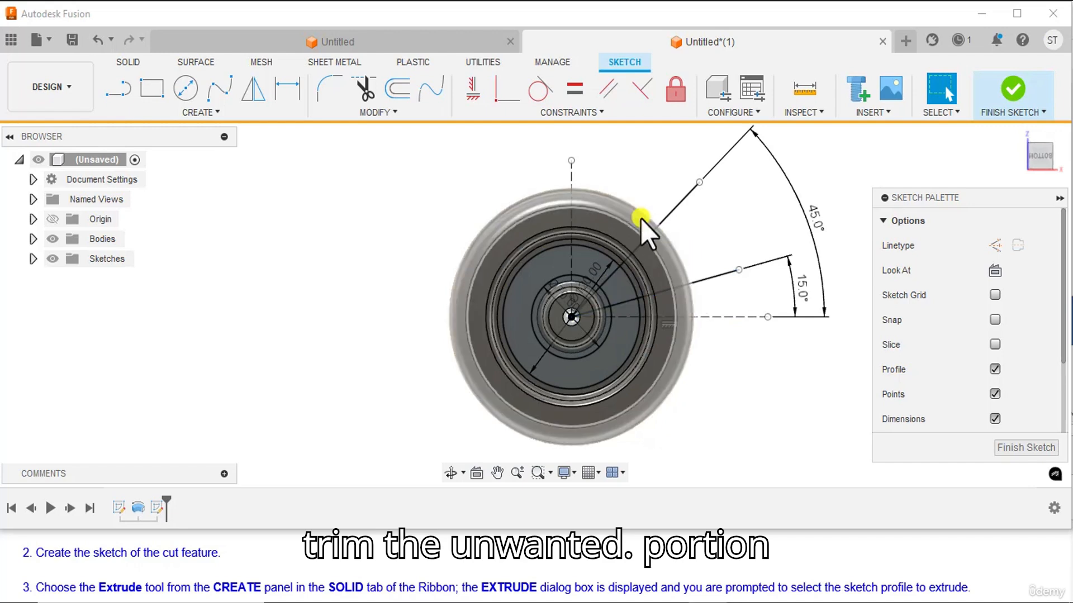
pyautogui.click(665, 602)
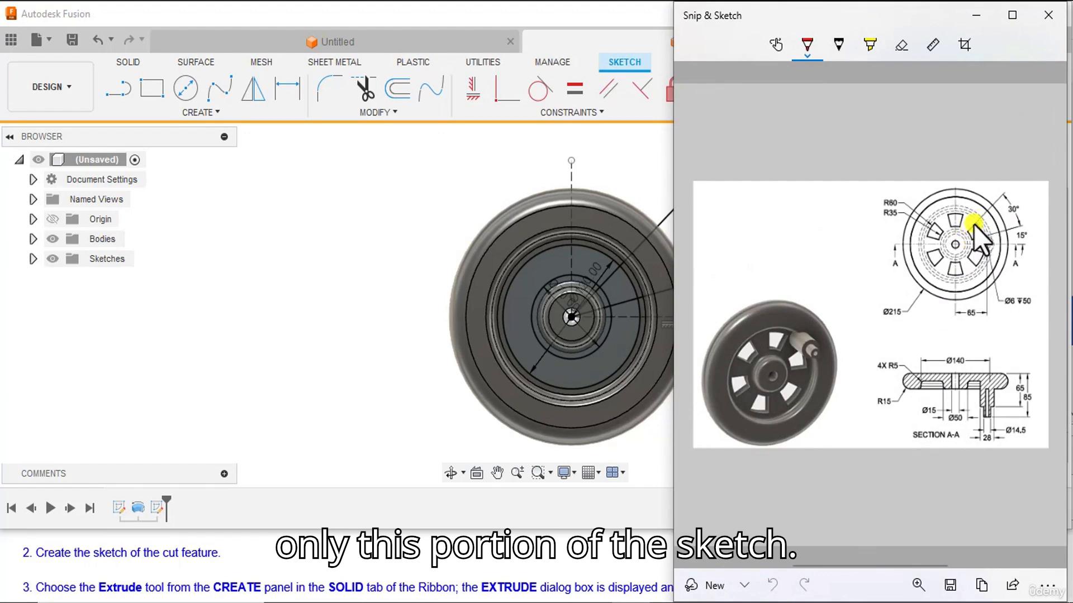
pyautogui.click(665, 602)
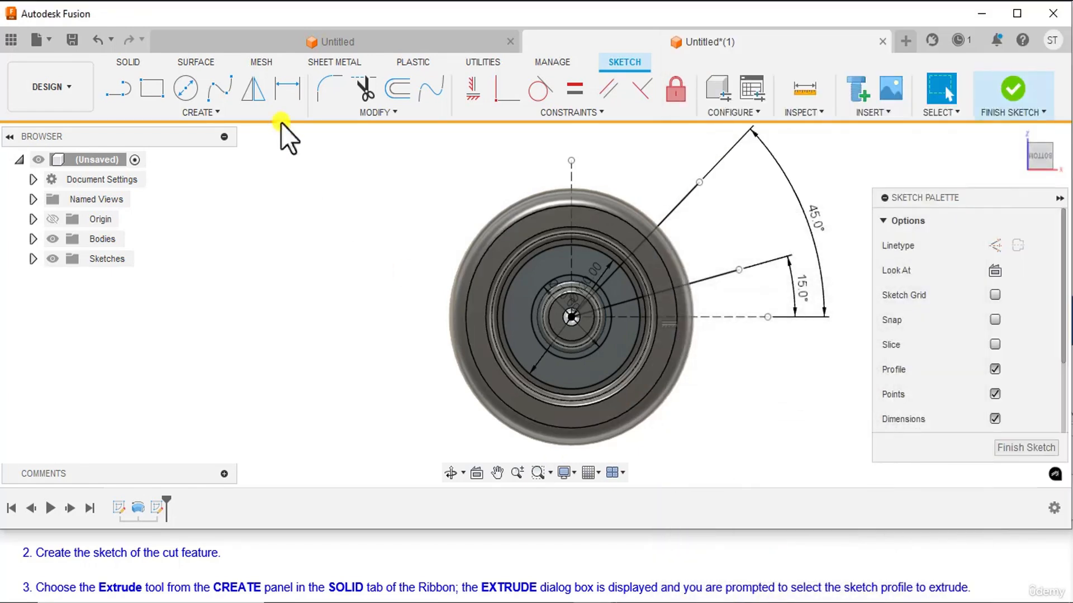
# Trim the outer ends of both angled lines beyond the large sketch circle.
pyautogui.click(360, 86)
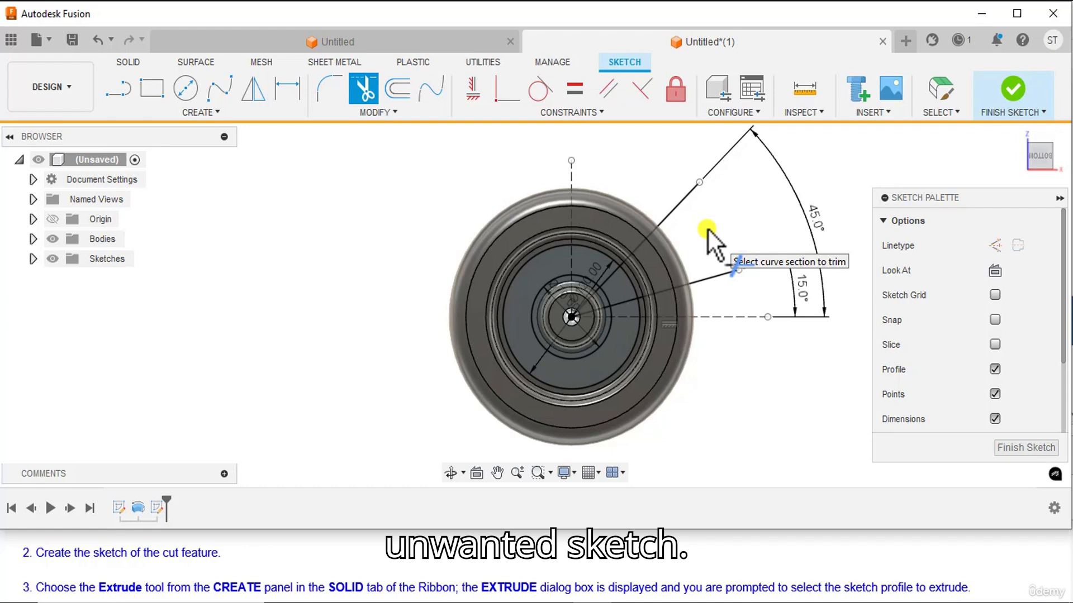
pyautogui.click(675, 207)
pyautogui.click(705, 282)
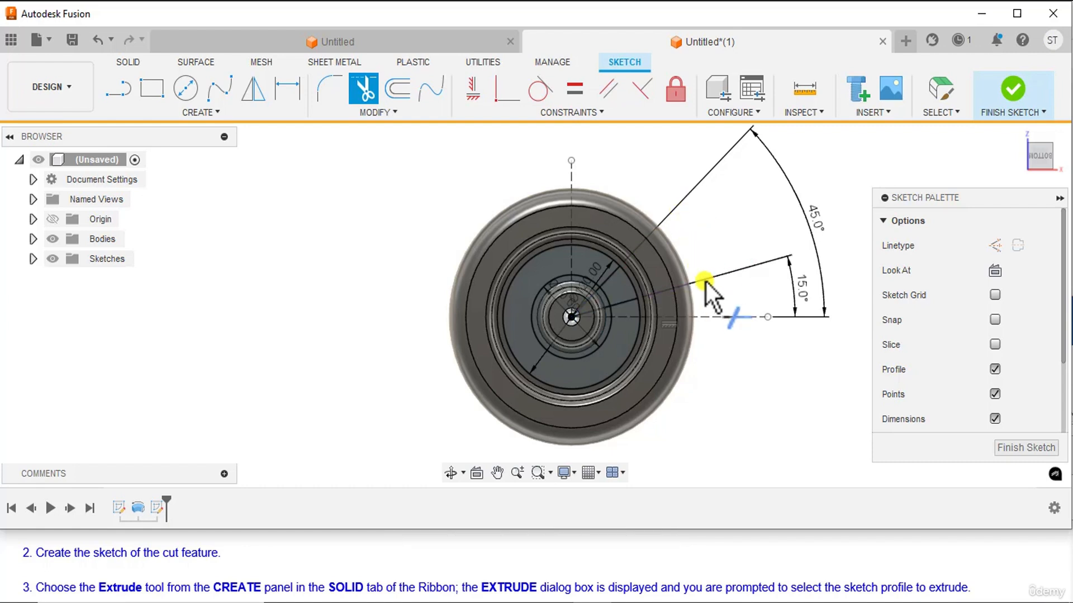
# Trim the small and large sketch circles back to the arcs between the two angled lines.
pyautogui.scroll(5, 601, 335)
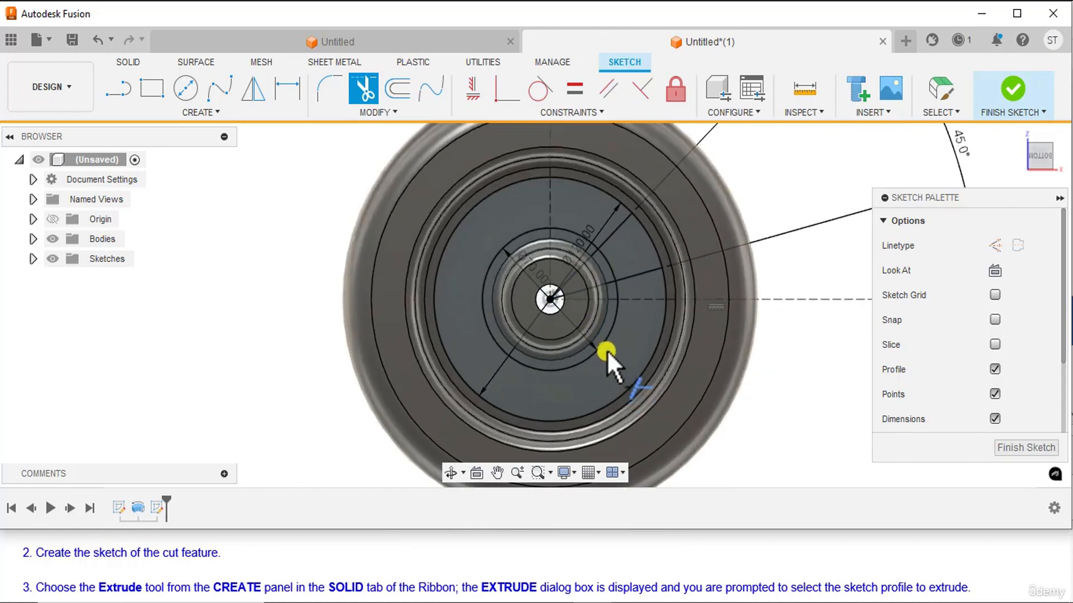
pyautogui.click(606, 335)
pyautogui.click(615, 290)
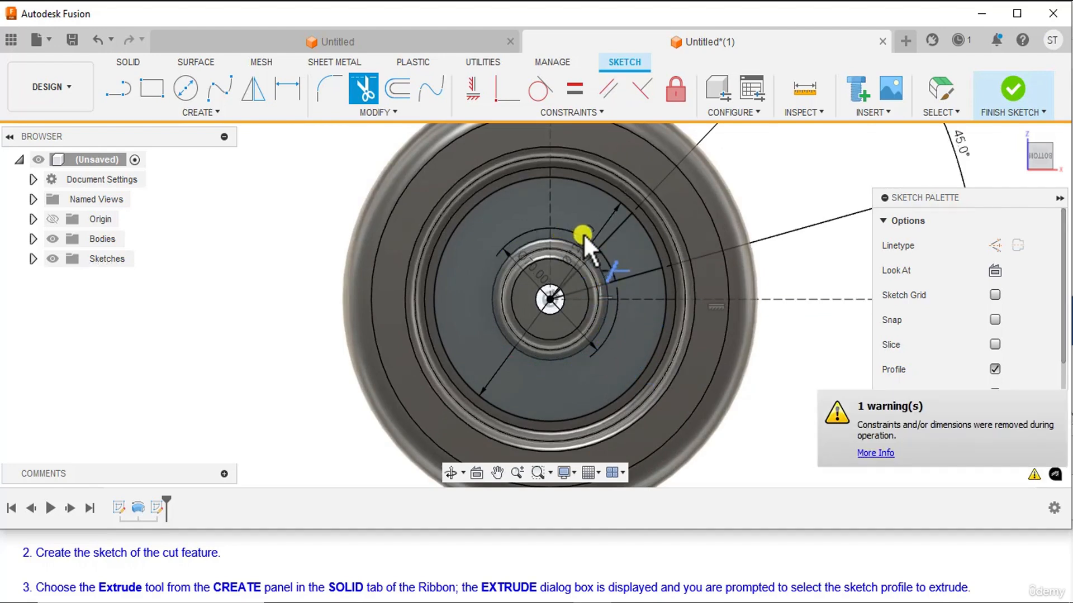
pyautogui.scroll(-3, 584, 234)
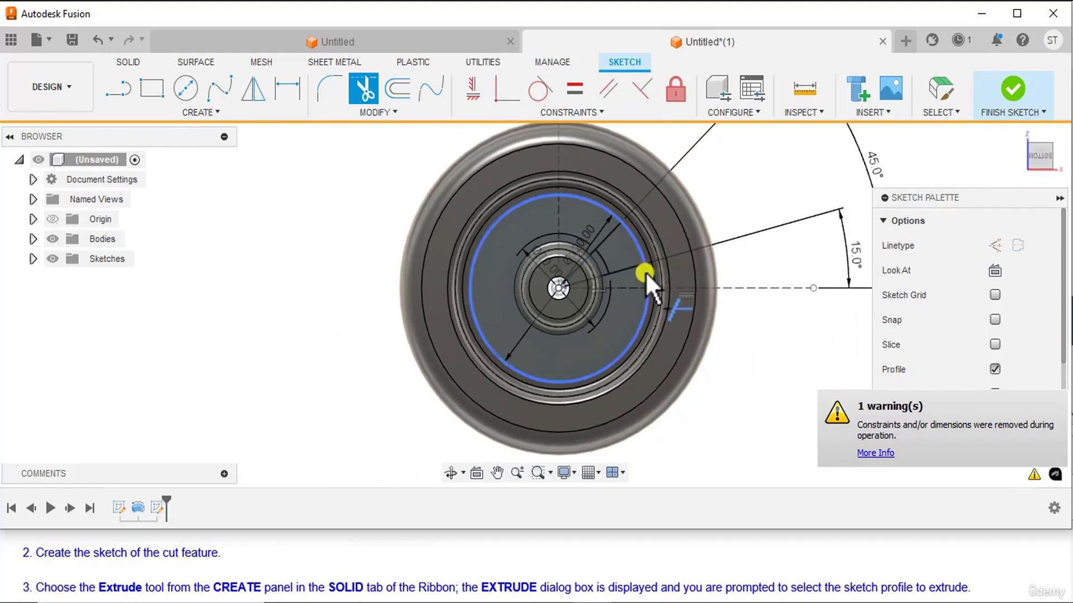
pyautogui.scroll(-2, 645, 271)
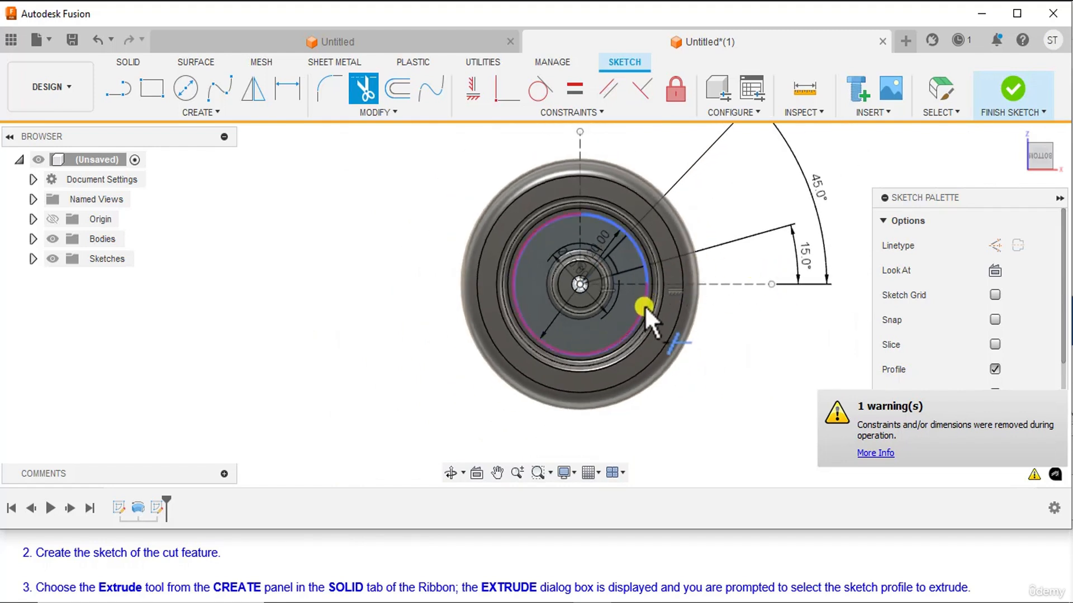
pyautogui.scroll(2, 645, 308)
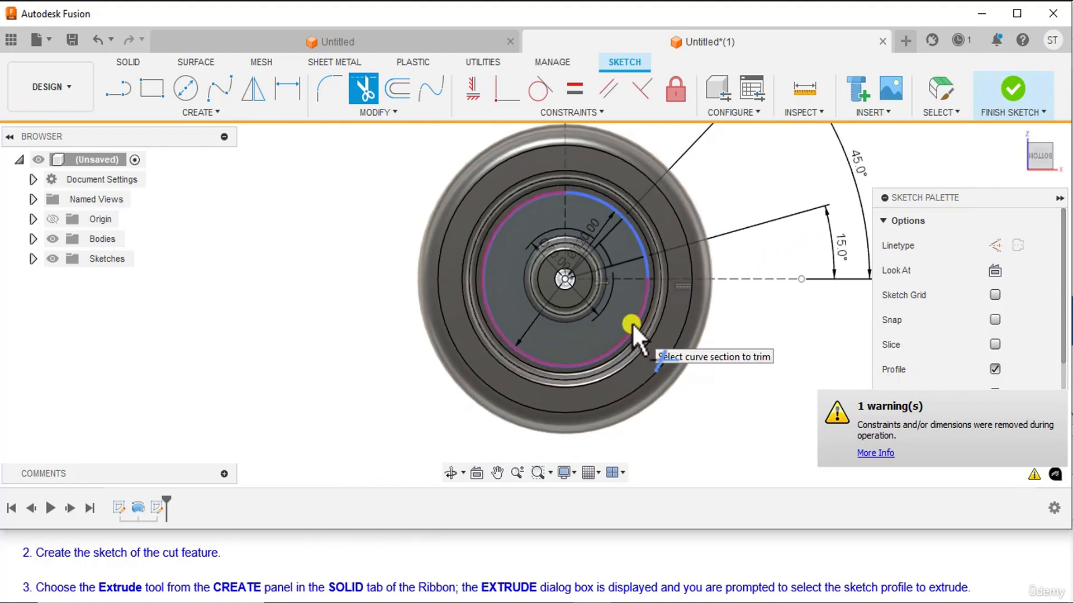
pyautogui.click(632, 323)
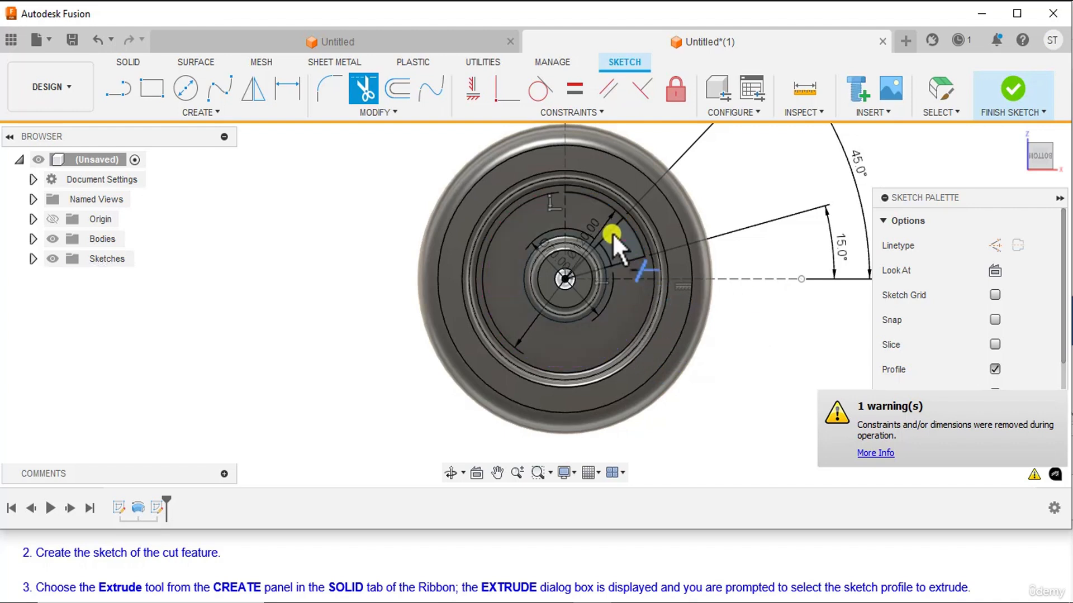
pyautogui.click(598, 200)
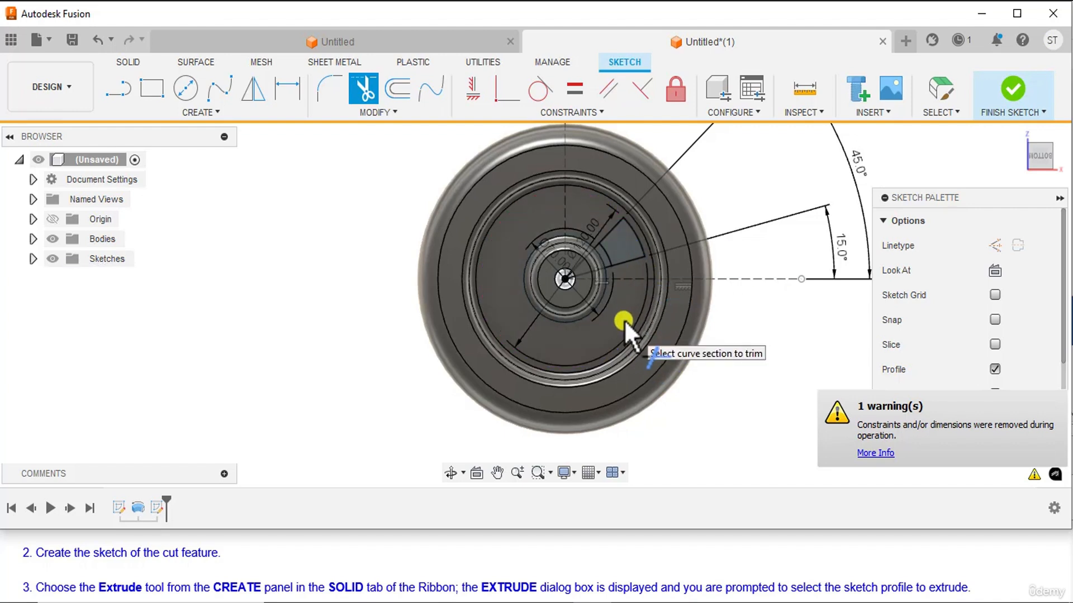
# Trim the inner portions of both angled lines between the origin and the window's inner arc.
pyautogui.scroll(1, 618, 294)
pyautogui.scroll(2, 582, 290)
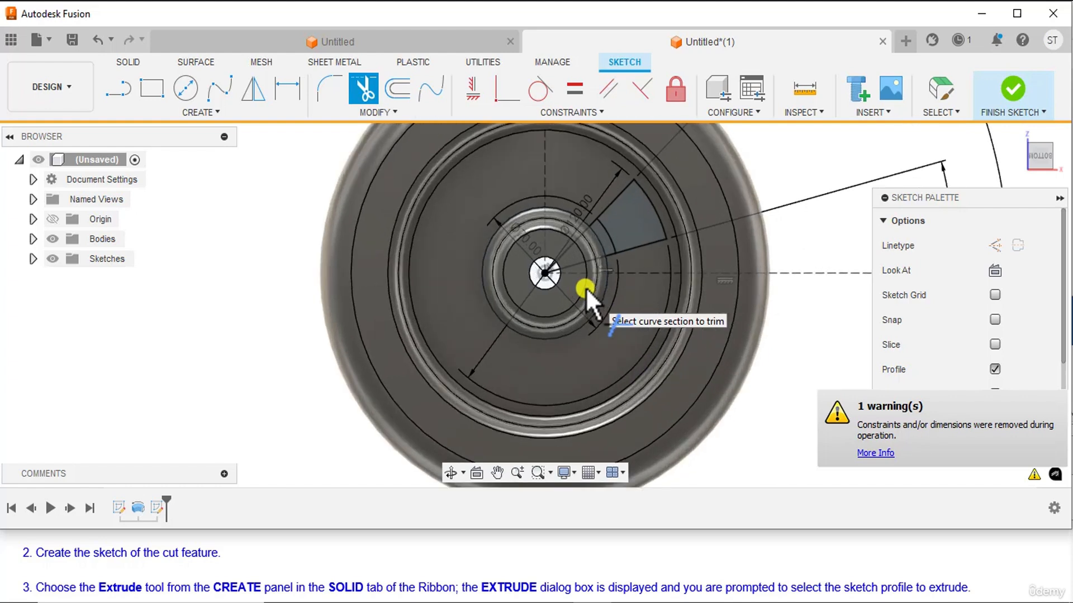
pyautogui.scroll(1, 585, 290)
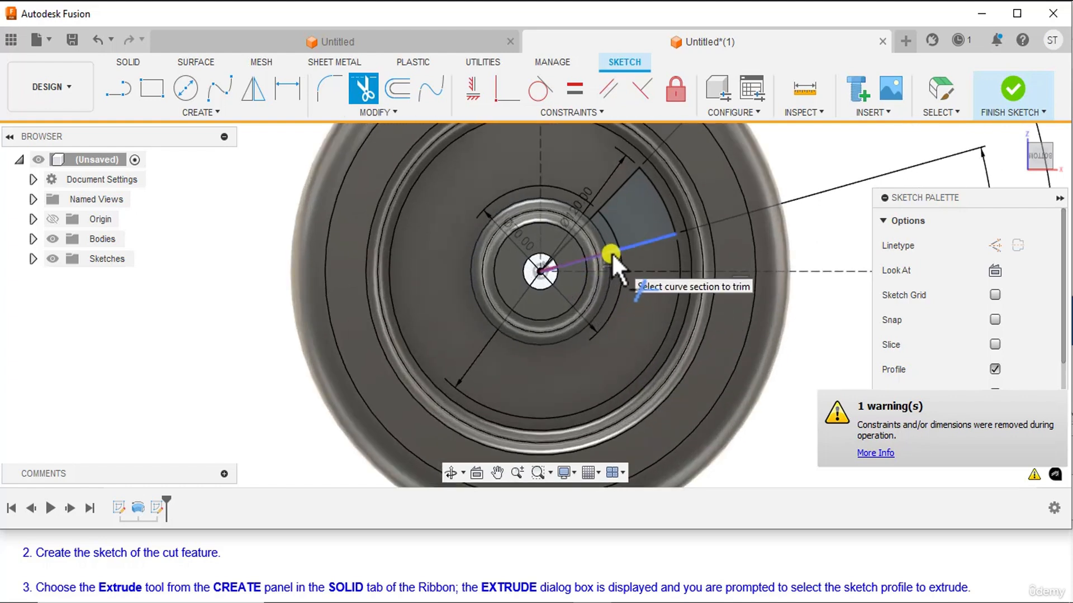
pyautogui.click(611, 253)
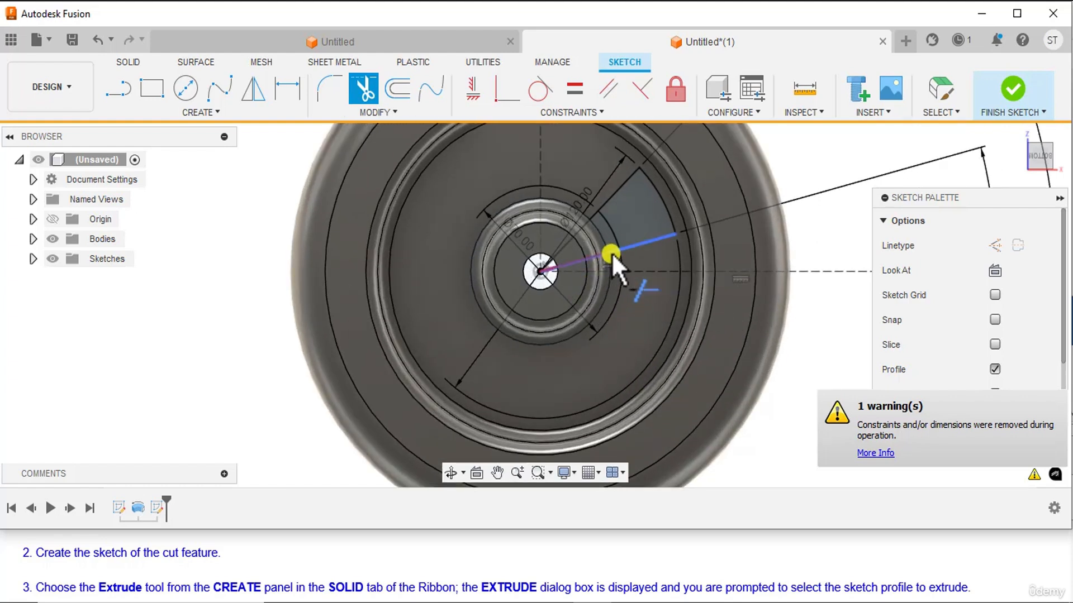
pyautogui.click(595, 219)
pyautogui.scroll(-1, 598, 281)
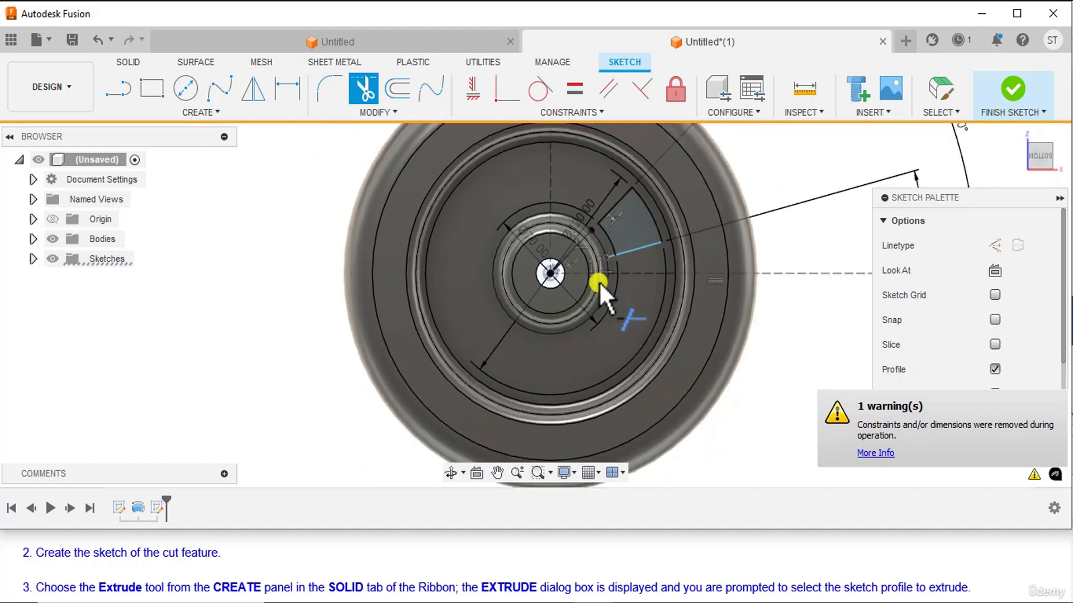
pyautogui.scroll(1, 585, 233)
pyautogui.click(584, 234)
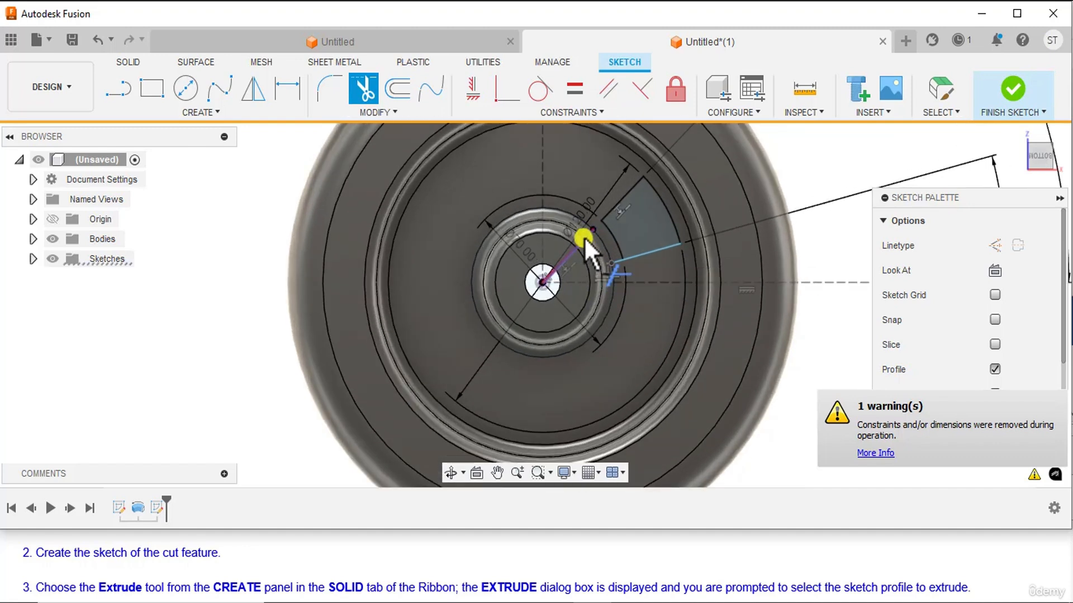
pyautogui.scroll(-1, 588, 279)
pyautogui.scroll(-1, 587, 279)
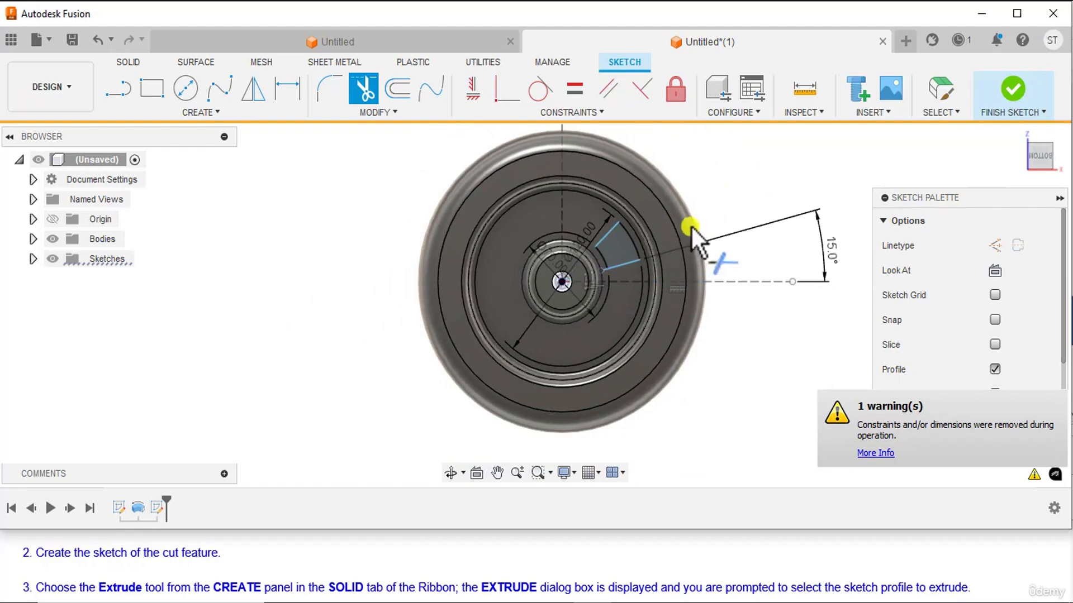
pyautogui.scroll(3, 602, 244)
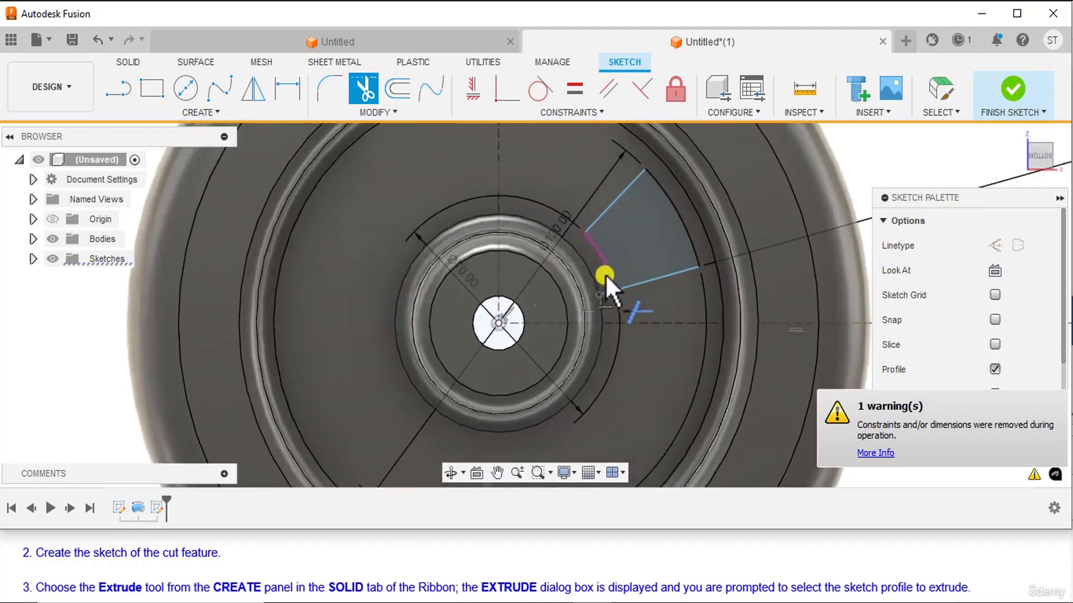
pyautogui.scroll(-3, 603, 307)
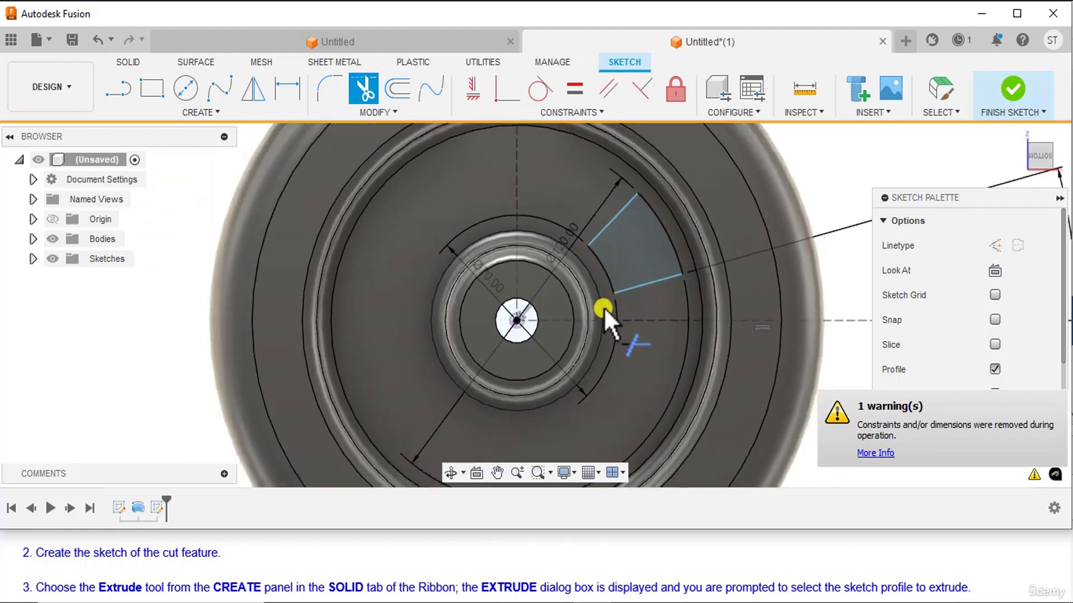
pyautogui.scroll(-3, 652, 291)
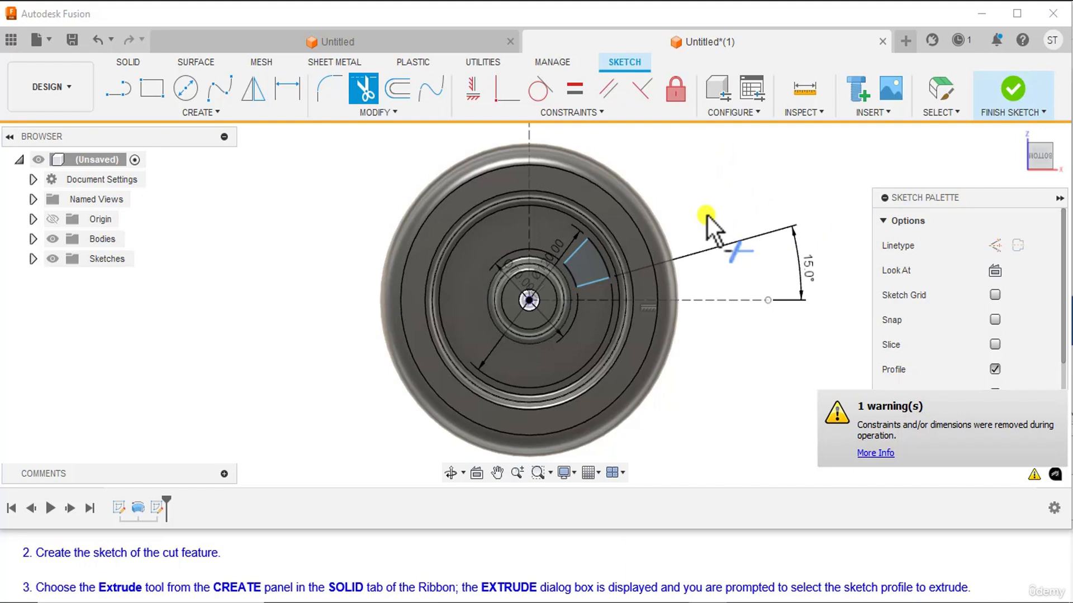
# Draw a 35 mm line from the origin to the inner end of the window's lower angled edge.
pyautogui.click(109, 95)
pyautogui.scroll(5, 535, 275)
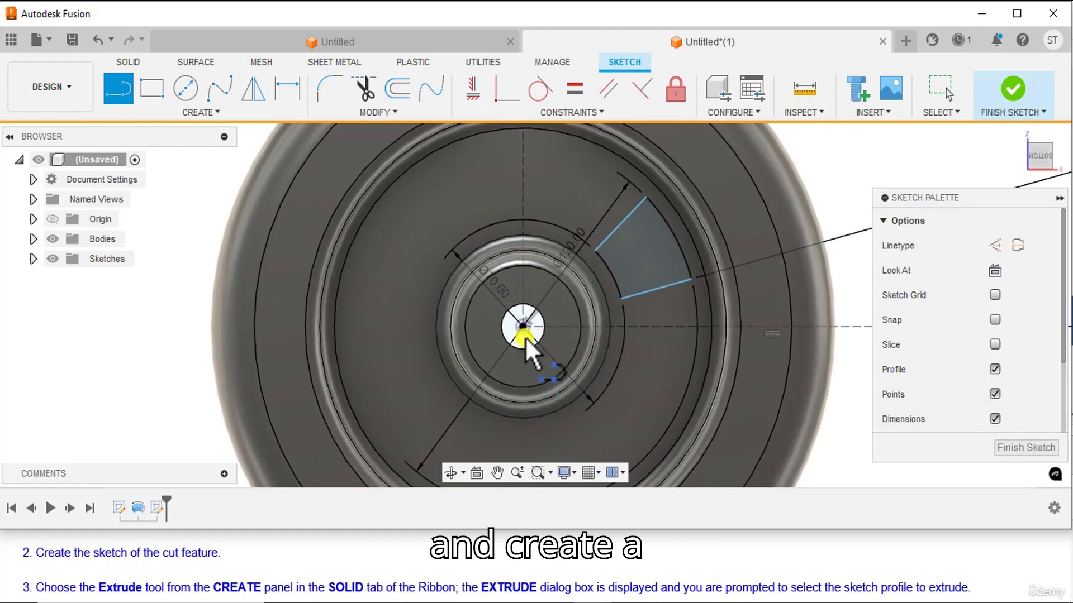
pyautogui.click(522, 326)
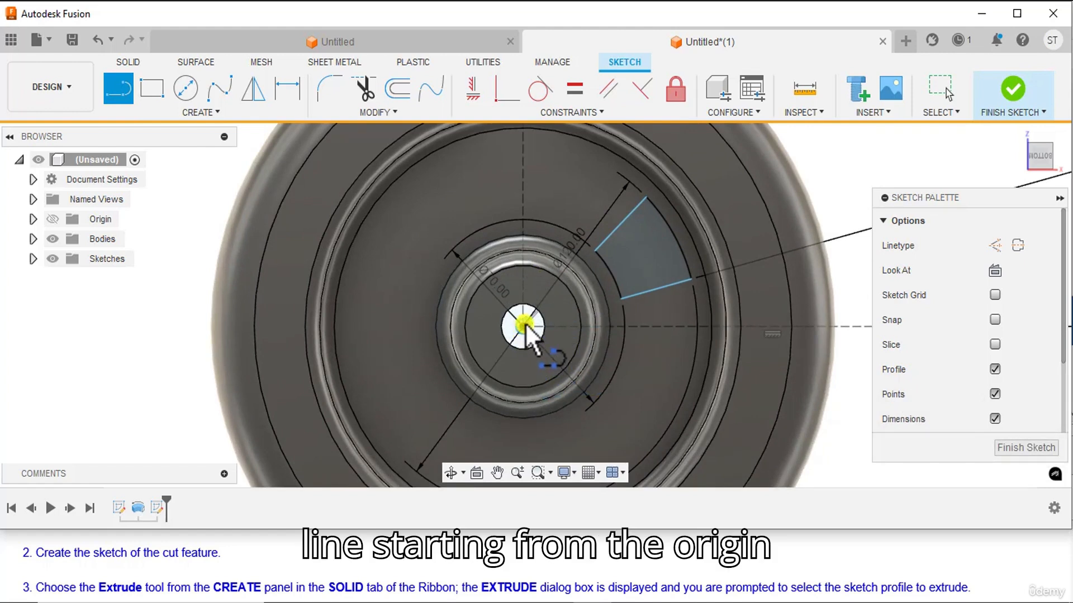
pyautogui.click(622, 297)
# Draw a second 35 mm line from the origin to the inner end of the window's steeper edge, and end the Line command.
pyautogui.scroll(2, 571, 319)
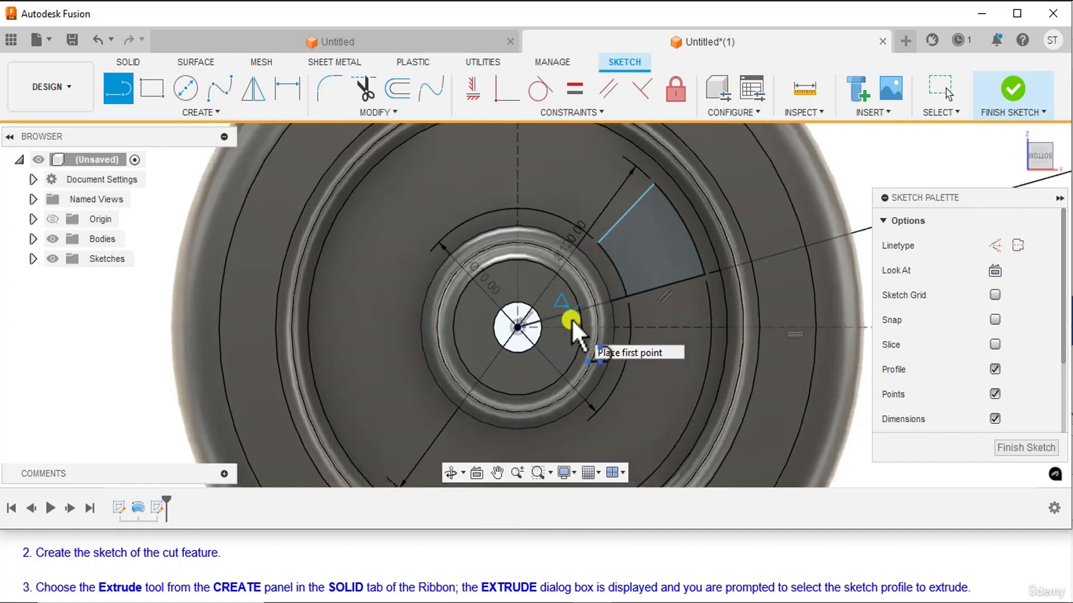
pyautogui.scroll(-2, 580, 314)
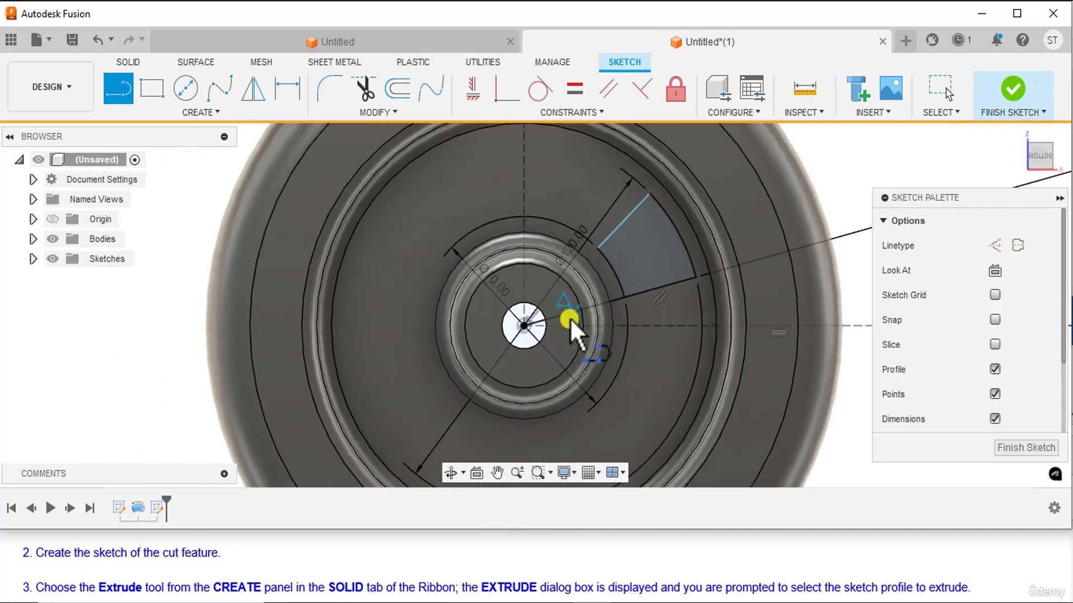
pyautogui.click(524, 325)
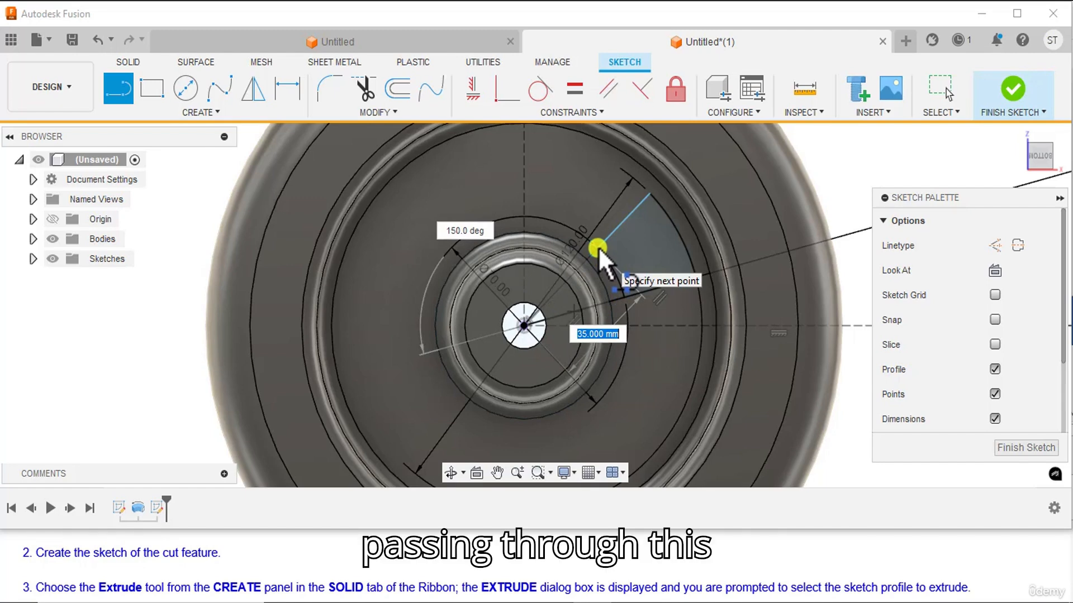
pyautogui.press('Return')
pyautogui.scroll(-3, 598, 246)
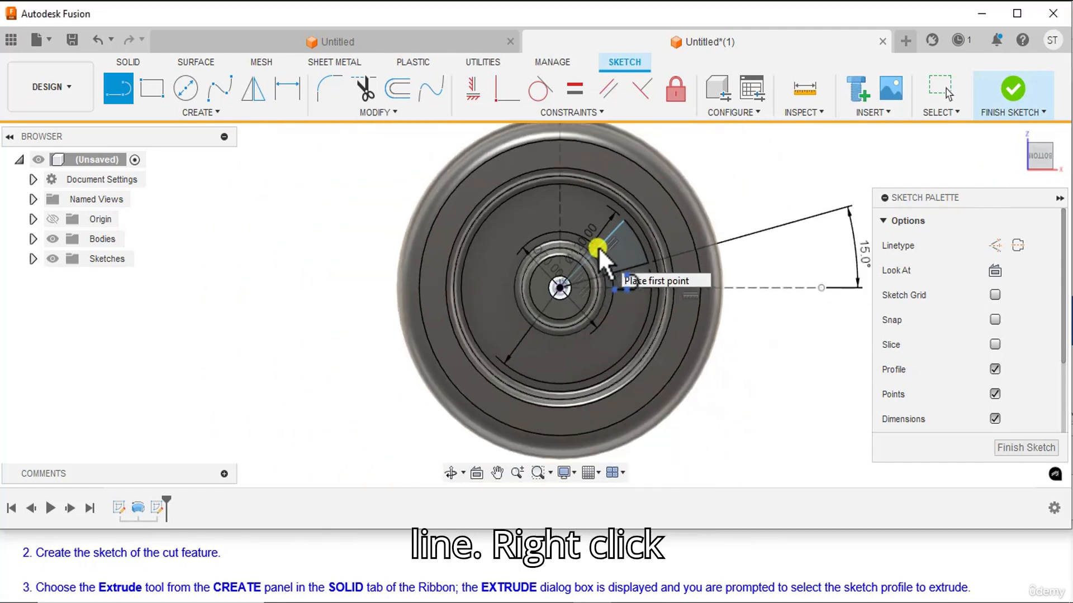
pyautogui.rightClick(741, 183)
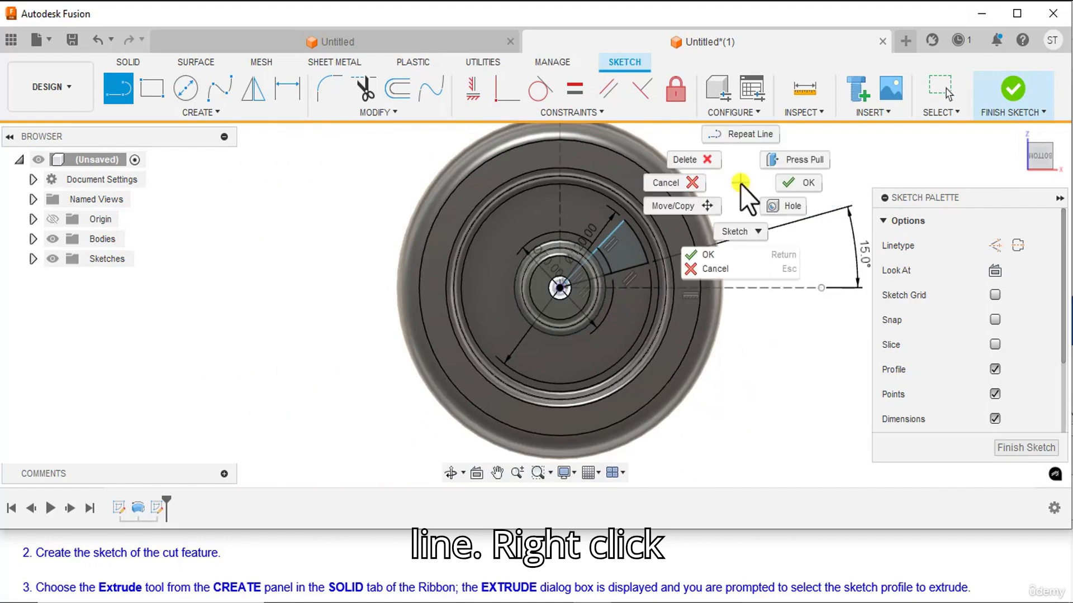
pyautogui.click(796, 182)
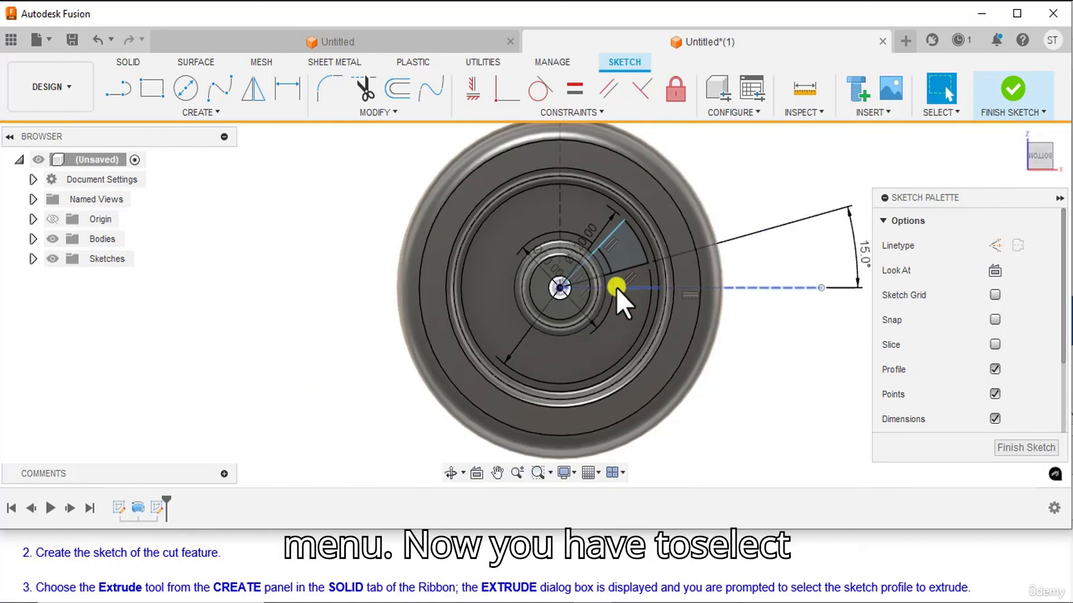
# Convert both lines running from the origin to the window's inner arc into construction lines.
pyautogui.scroll(5, 615, 288)
pyautogui.scroll(2, 588, 264)
pyautogui.click(554, 285)
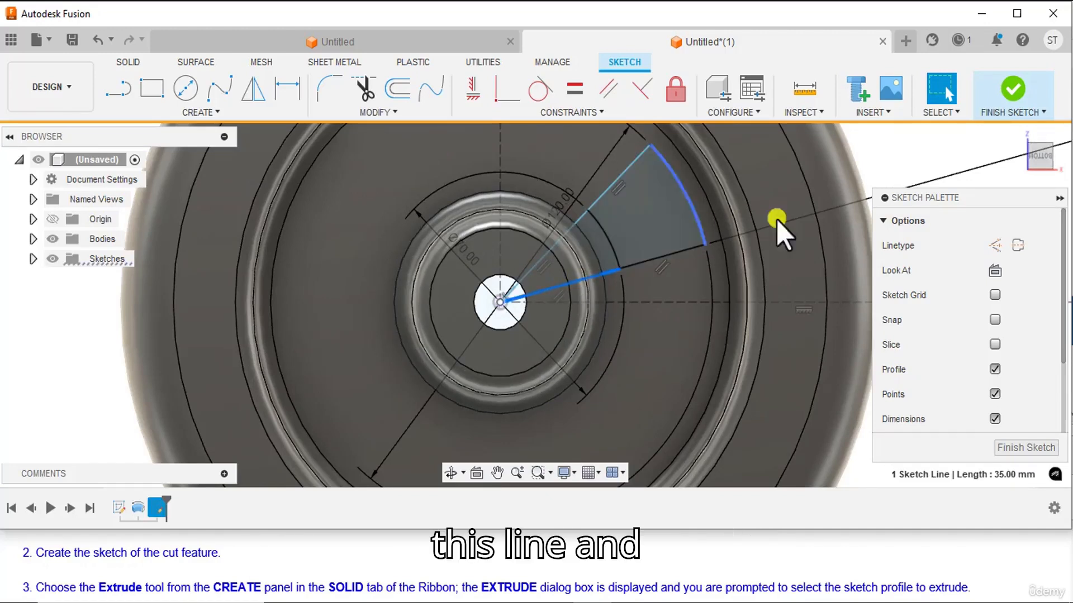
pyautogui.click(992, 246)
pyautogui.scroll(-4, 733, 359)
pyautogui.scroll(2, 803, 334)
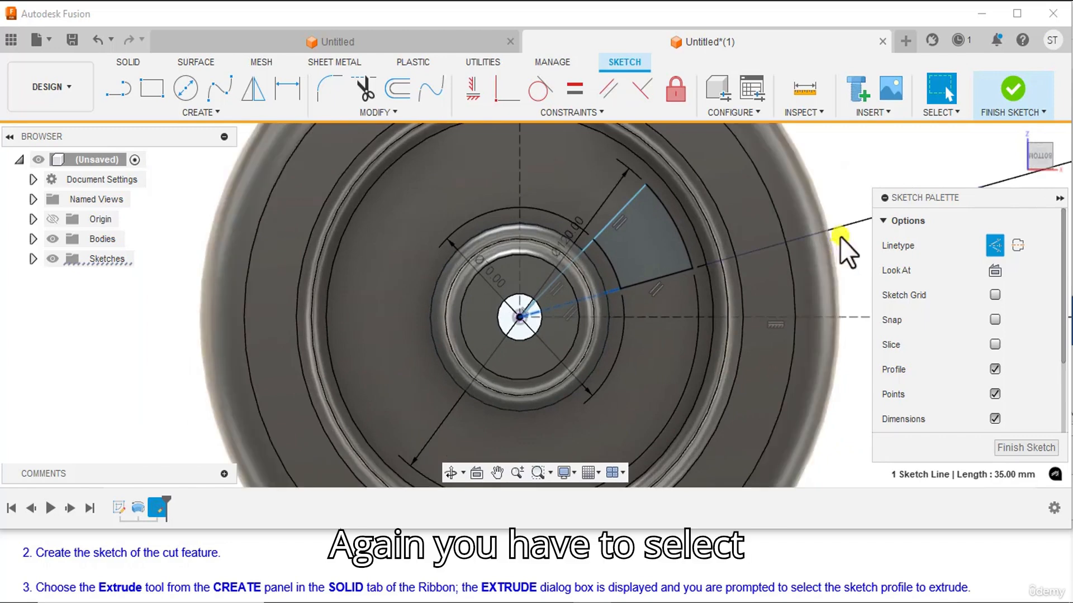
pyautogui.click(842, 185)
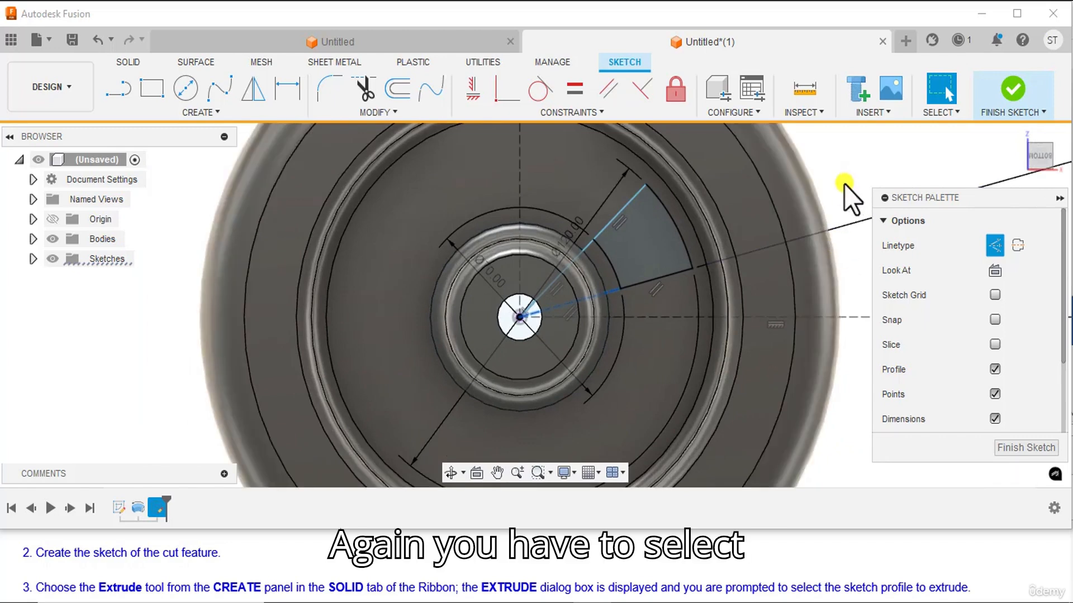
pyautogui.click(574, 262)
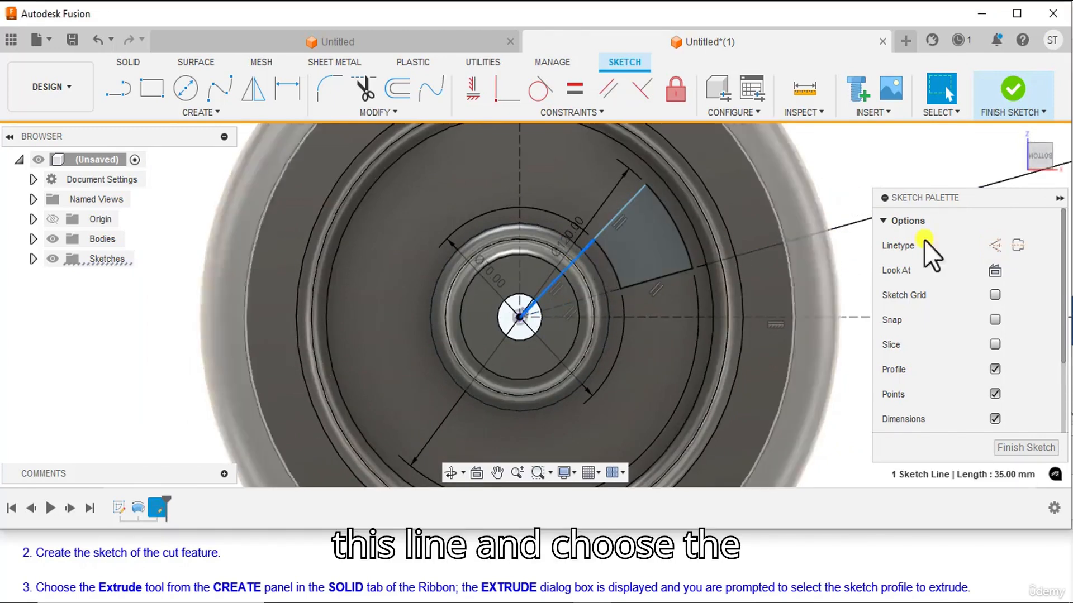
pyautogui.click(997, 251)
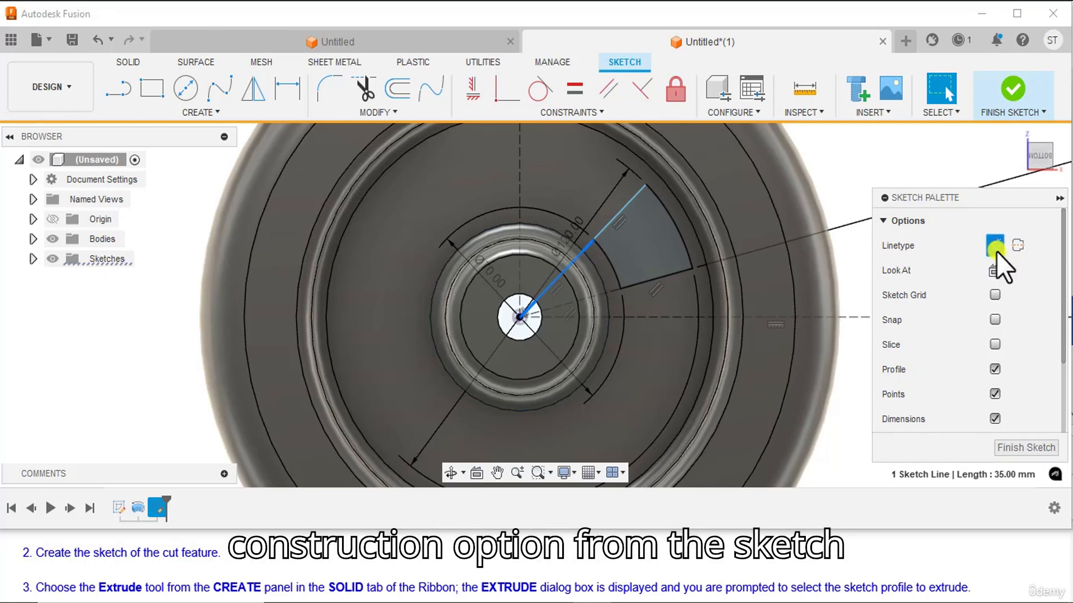
# Try to dimension the angle between the lower construction line and the horizontal axis.
pyautogui.scroll(-1, 492, 333)
pyautogui.scroll(-3, 785, 215)
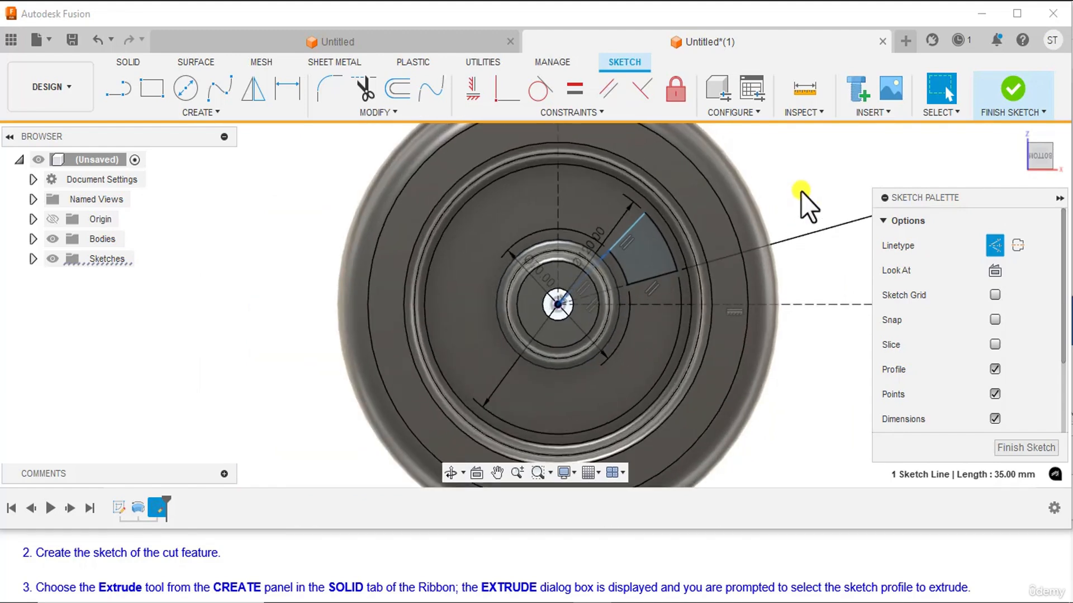
pyautogui.click(286, 91)
pyautogui.scroll(5, 611, 307)
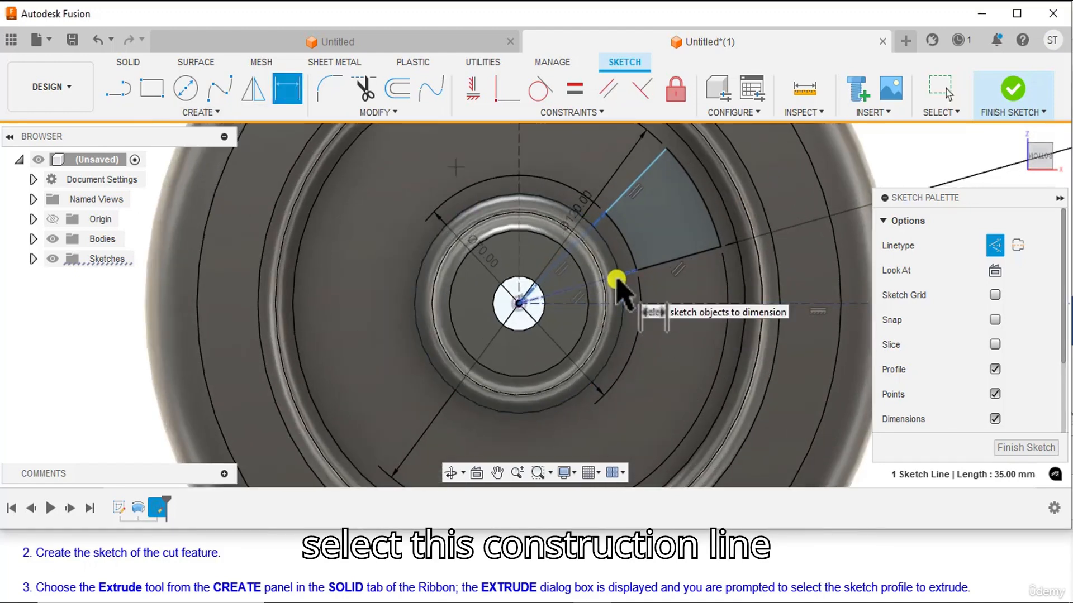
pyautogui.click(617, 279)
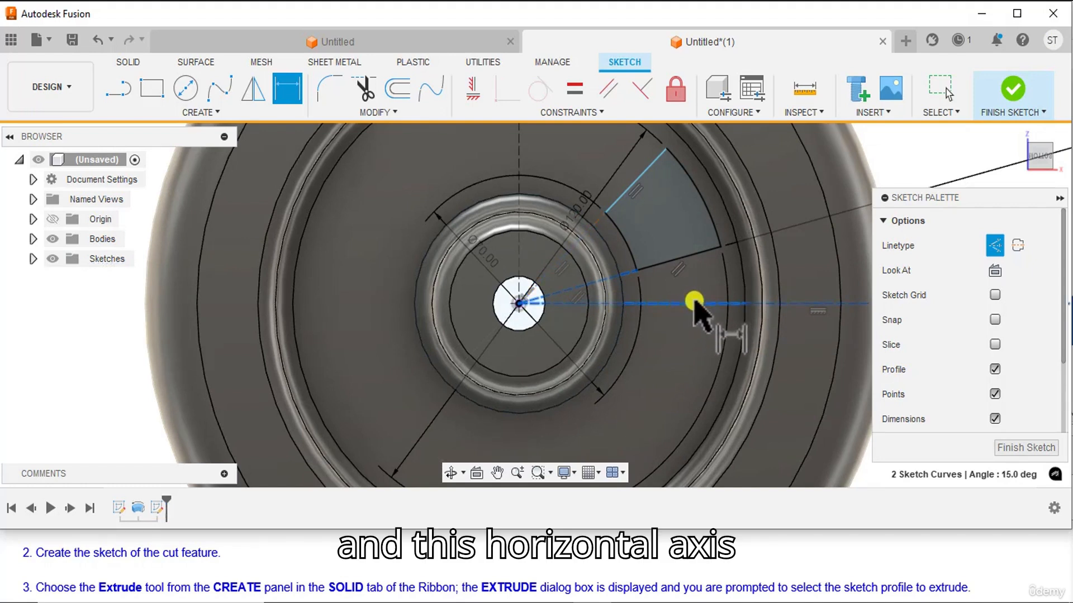
pyautogui.click(715, 287)
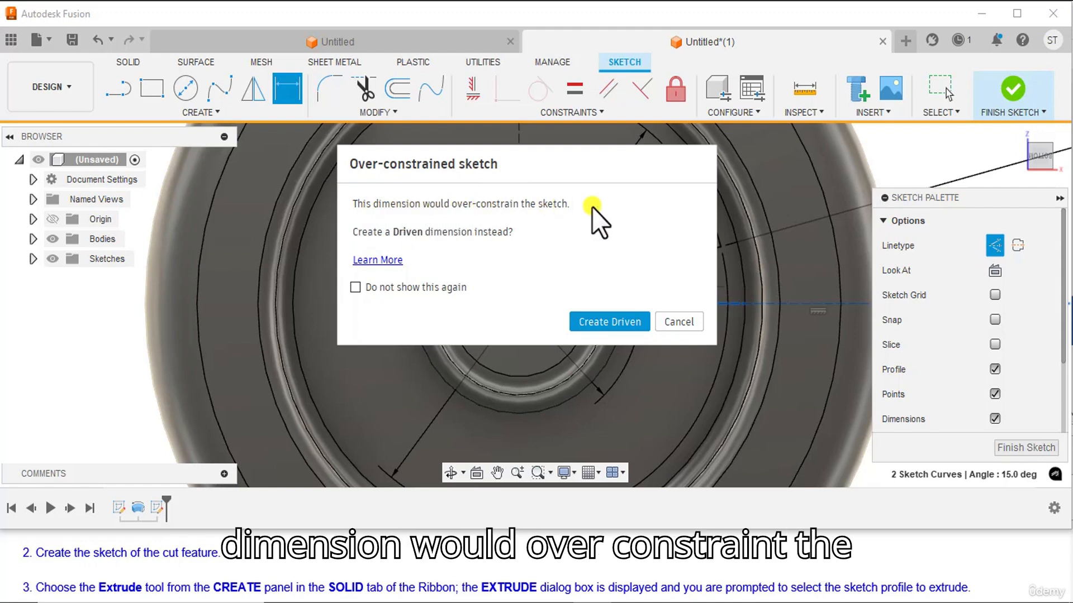
pyautogui.click(677, 323)
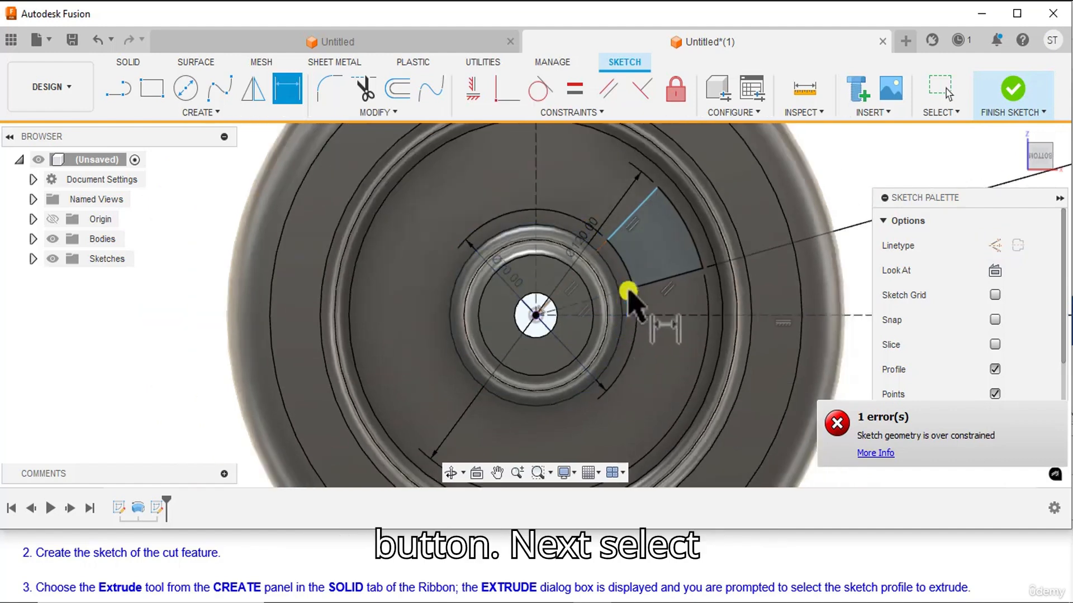
# Dimension the angle between the steeper construction line and the horizontal axis as 45 degrees.
pyautogui.scroll(2, 627, 290)
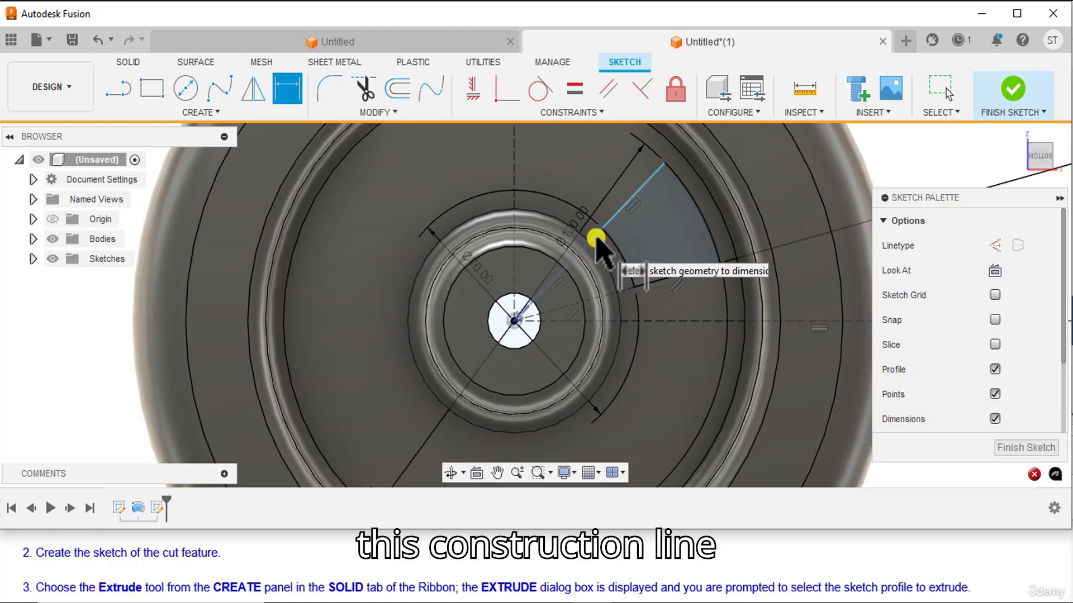
pyautogui.click(596, 239)
pyautogui.click(684, 322)
pyautogui.scroll(-3, 653, 289)
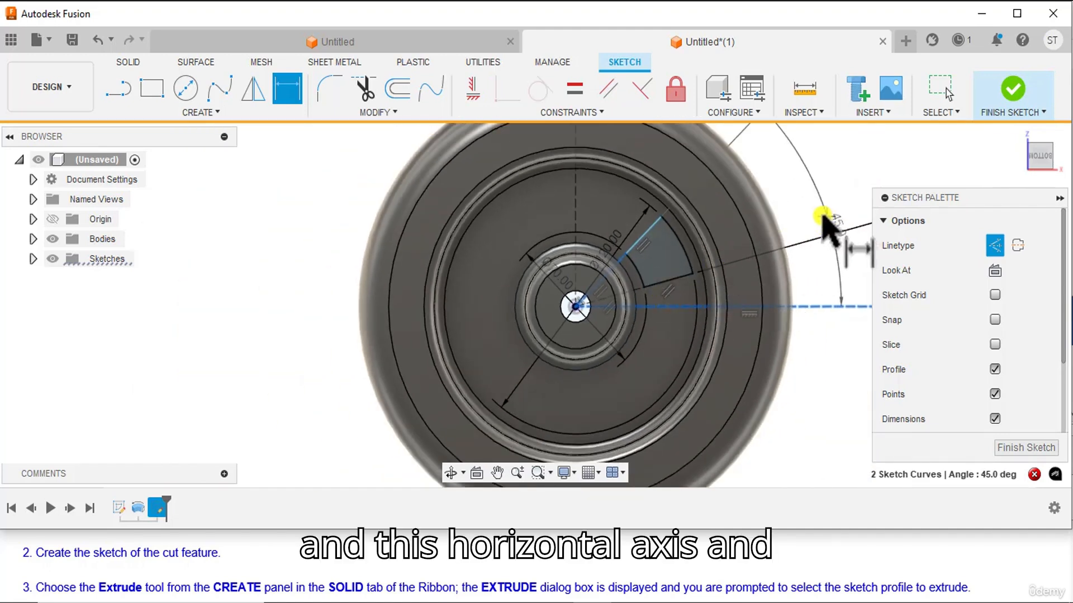
pyautogui.click(818, 215)
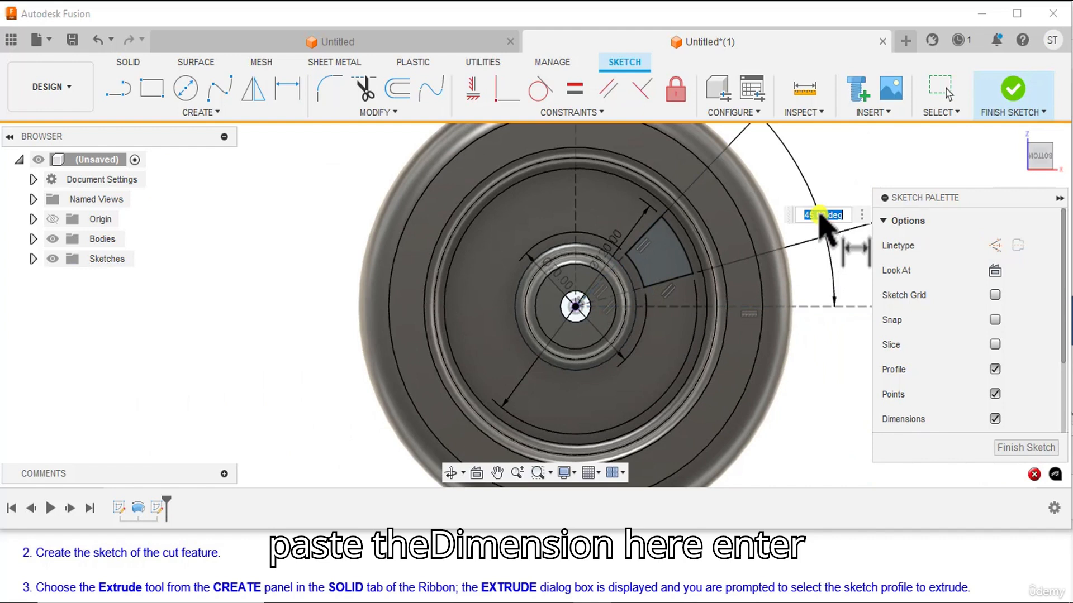
pyautogui.press('BackSpace')
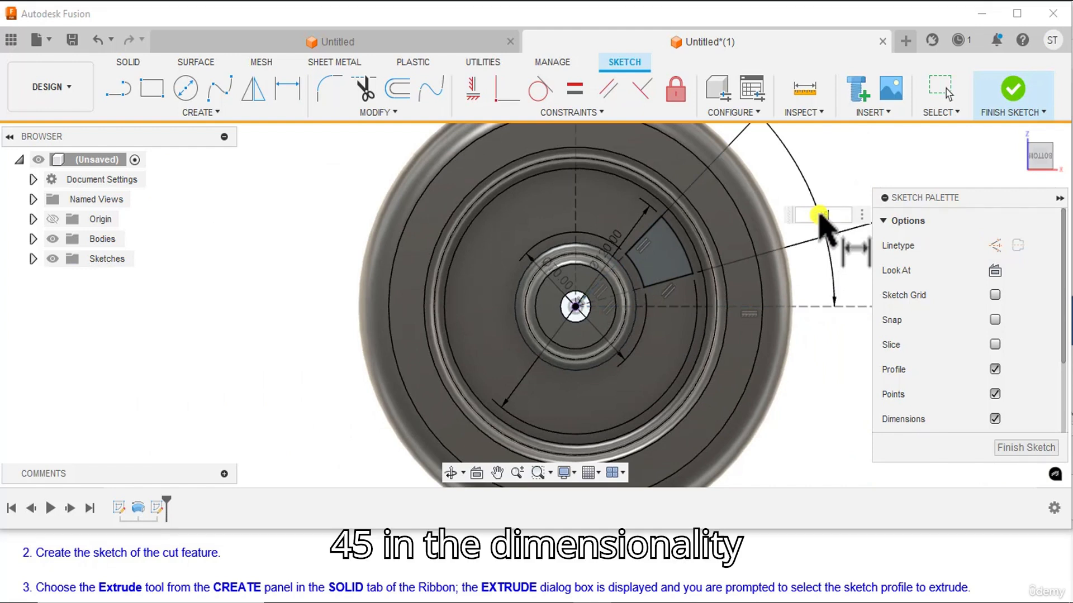
pyautogui.write('45')
pyautogui.press('Return')
# Finish the window profile sketch.
pyautogui.scroll(-5, 754, 307)
pyautogui.scroll(1, 778, 378)
pyautogui.moveTo(778, 378)
pyautogui.mouseDown(button='middle')
pyautogui.moveTo(689, 374)
pyautogui.moveTo(741, 399)
pyautogui.mouseUp(button='middle')
pyautogui.scroll(1, 727, 382)
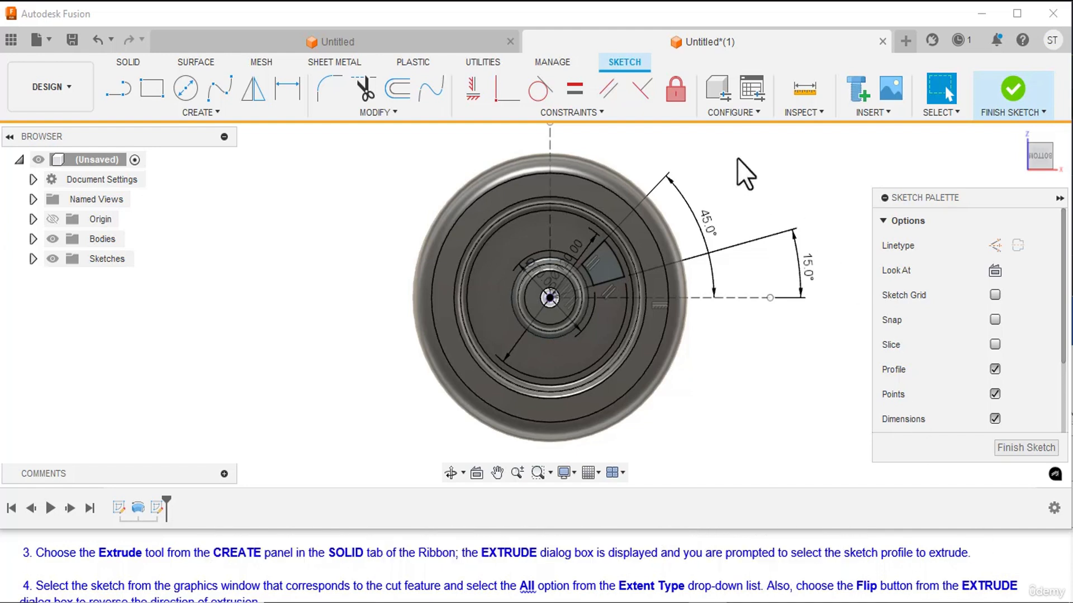
pyautogui.click(1010, 88)
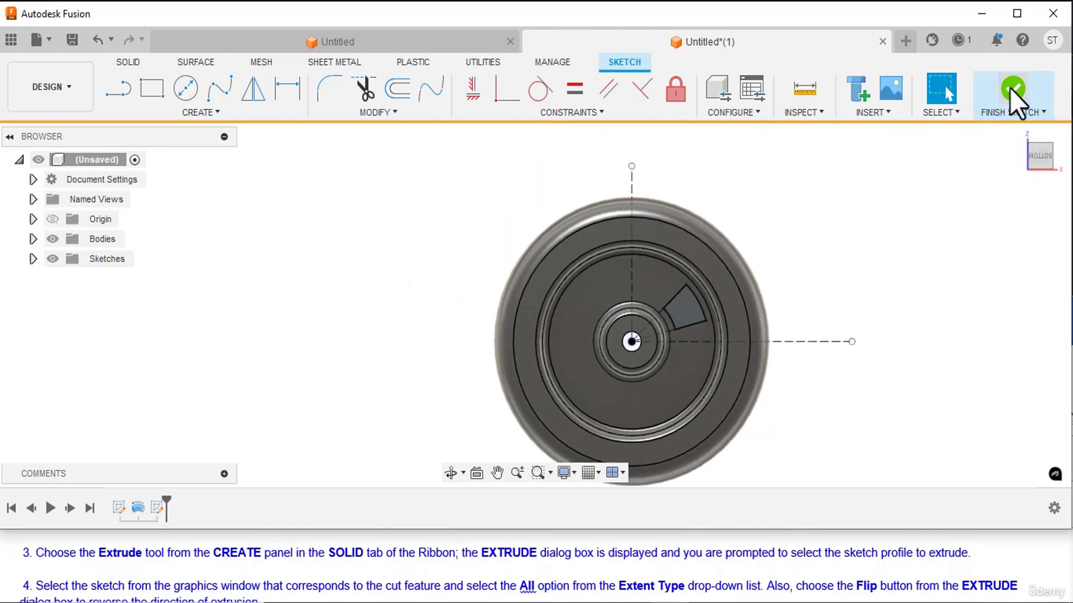
pyautogui.moveTo(893, 311); pyautogui.dragTo(866, 254, button='middle')
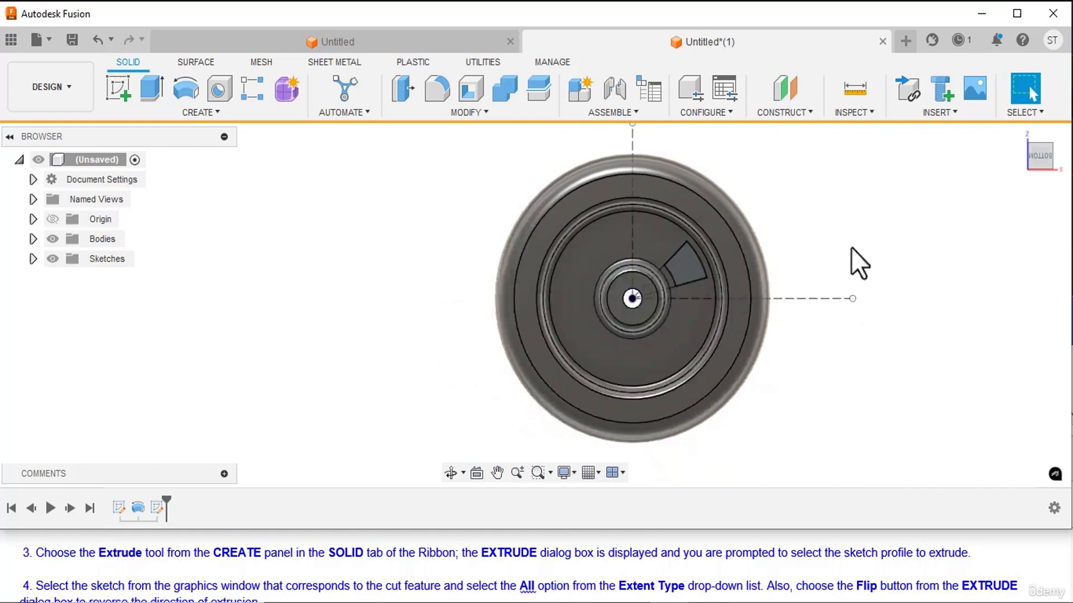
# Extrude the window profile as a cut through the wheel, with extent type All and the direction flipped.
pyautogui.click(148, 89)
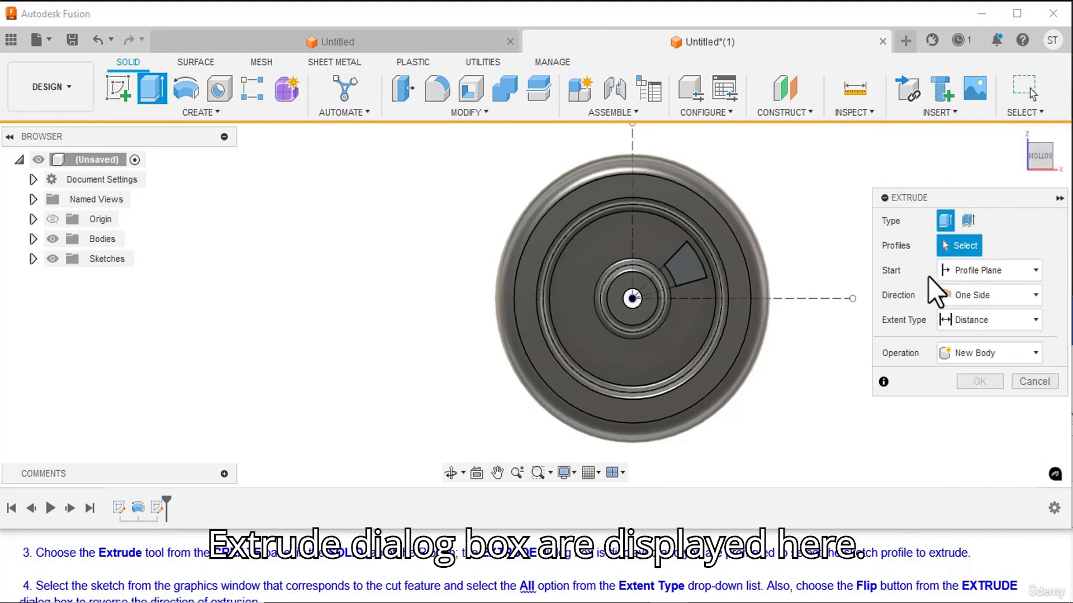
pyautogui.scroll(-1, 205, 561)
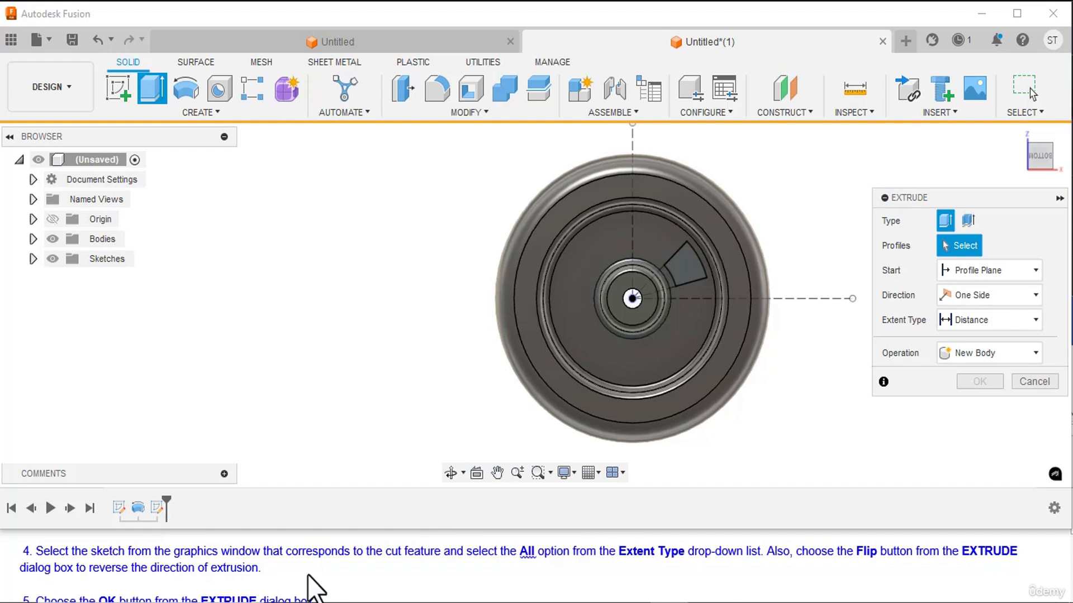
pyautogui.click(689, 262)
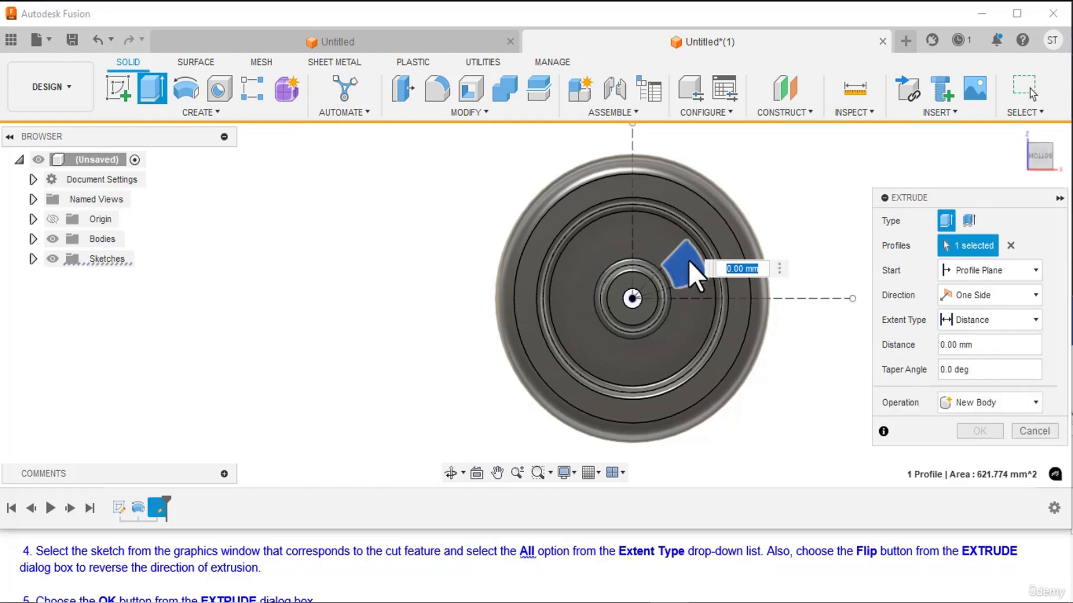
pyautogui.click(982, 320)
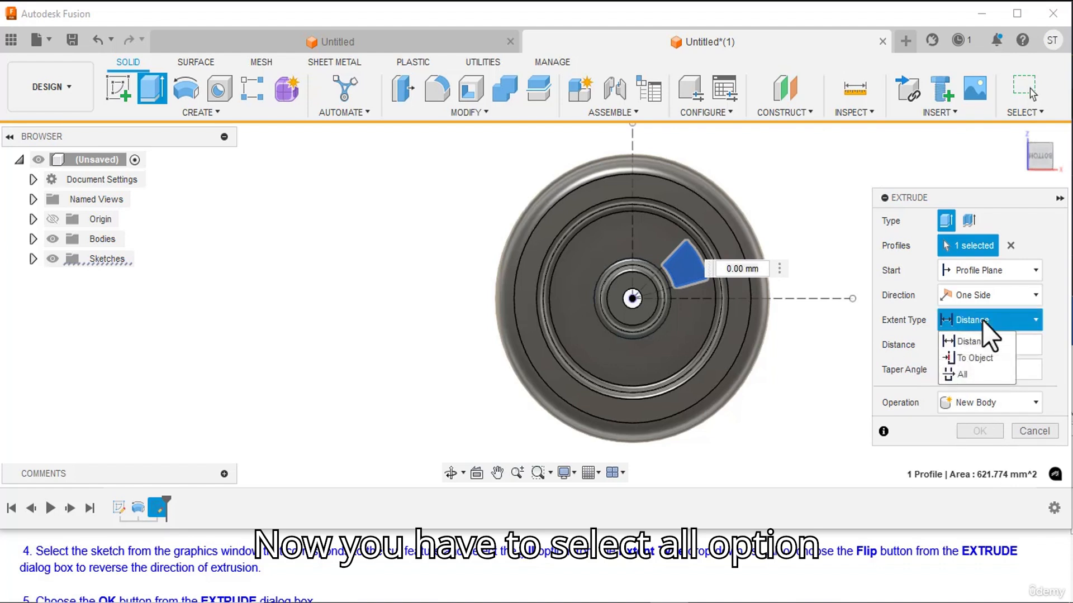
pyautogui.click(963, 374)
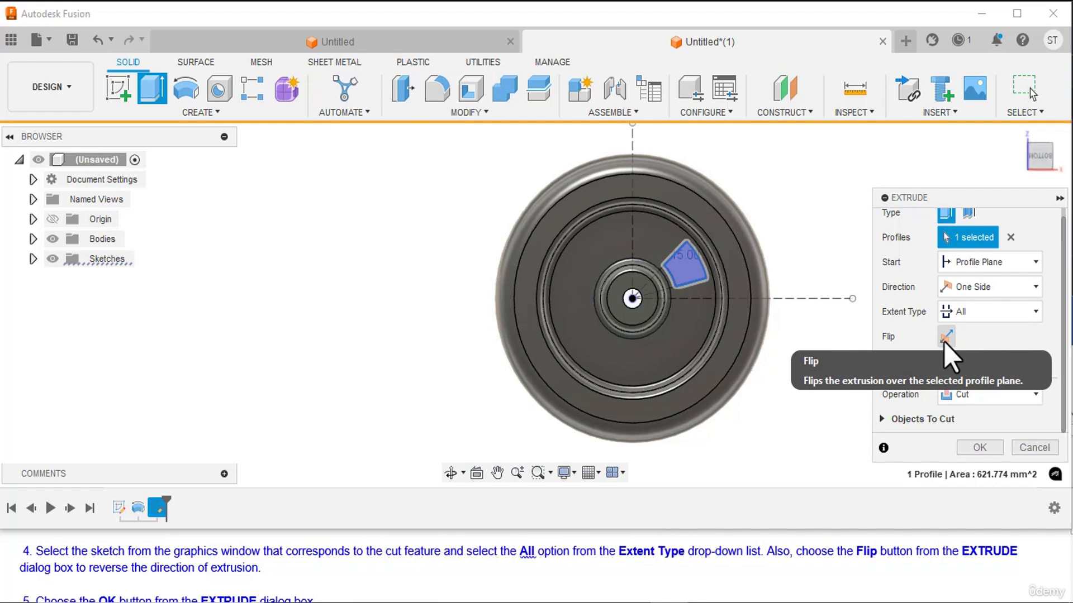
pyautogui.click(943, 340)
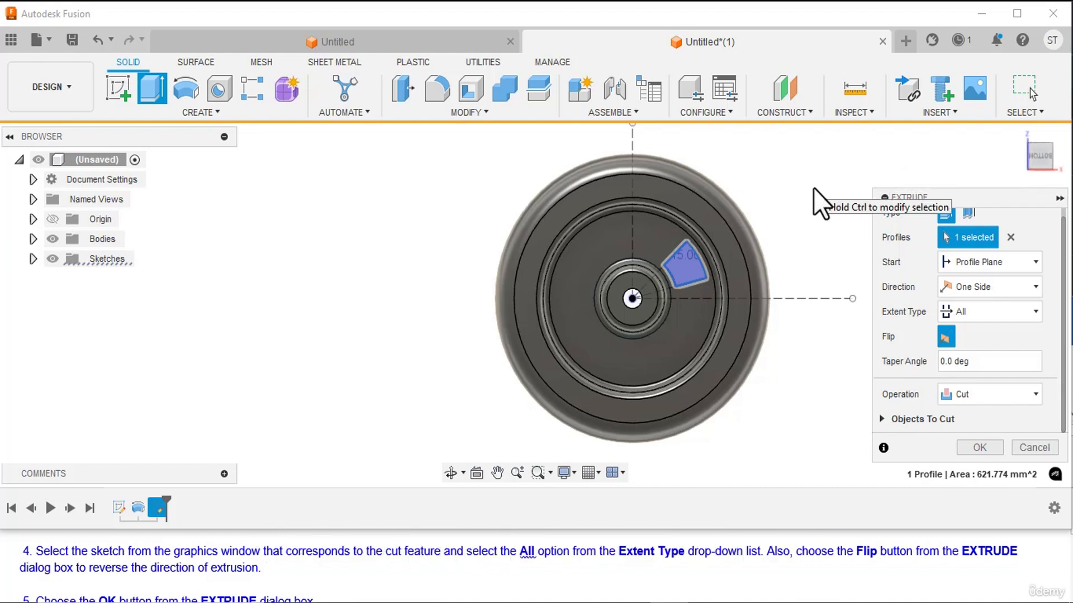
pyautogui.scroll(-2, 179, 564)
pyautogui.scroll(1, 179, 564)
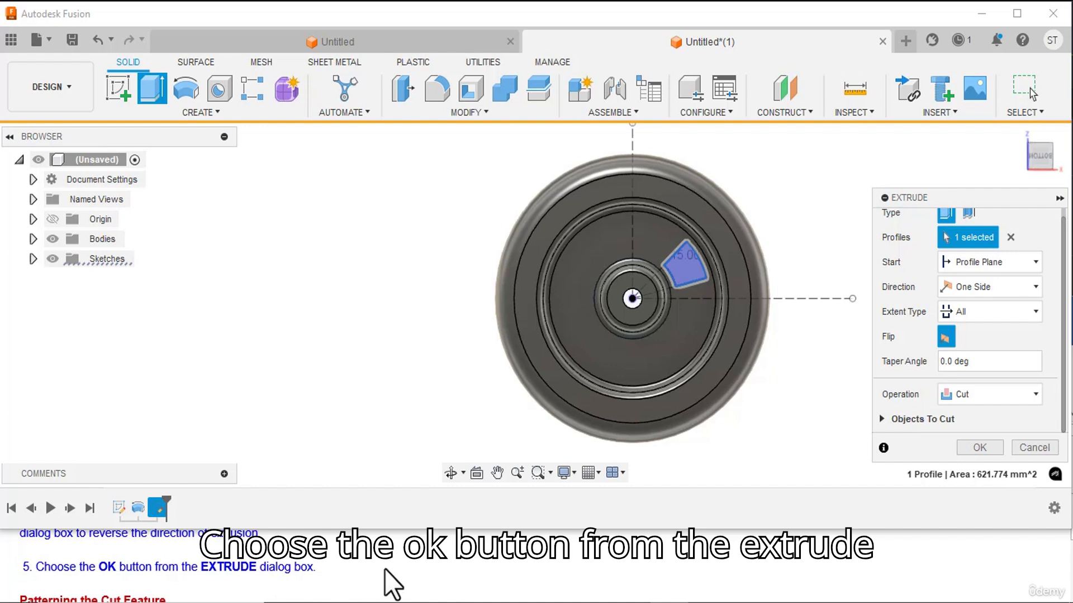
pyautogui.click(967, 448)
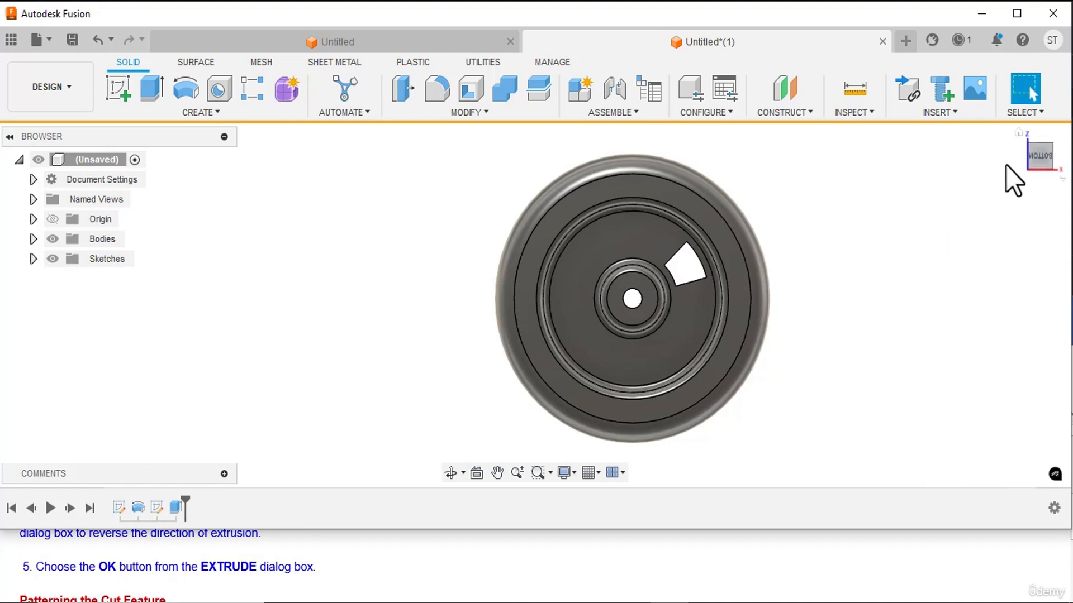
# Start a circular pattern with object type Features and choose the window's extruded cut as the object.
pyautogui.click(1018, 133)
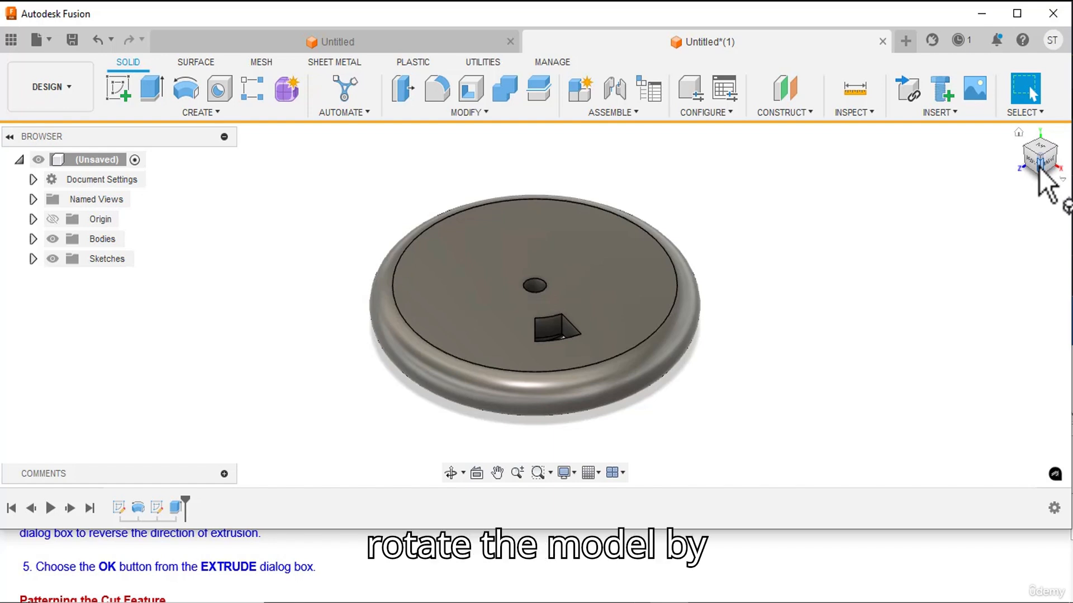
pyautogui.moveTo(1039, 167)
pyautogui.mouseDown()
pyautogui.moveTo(1035, 150)
pyautogui.moveTo(1036, 162)
pyautogui.mouseUp()
pyautogui.scroll(-1, 132, 581)
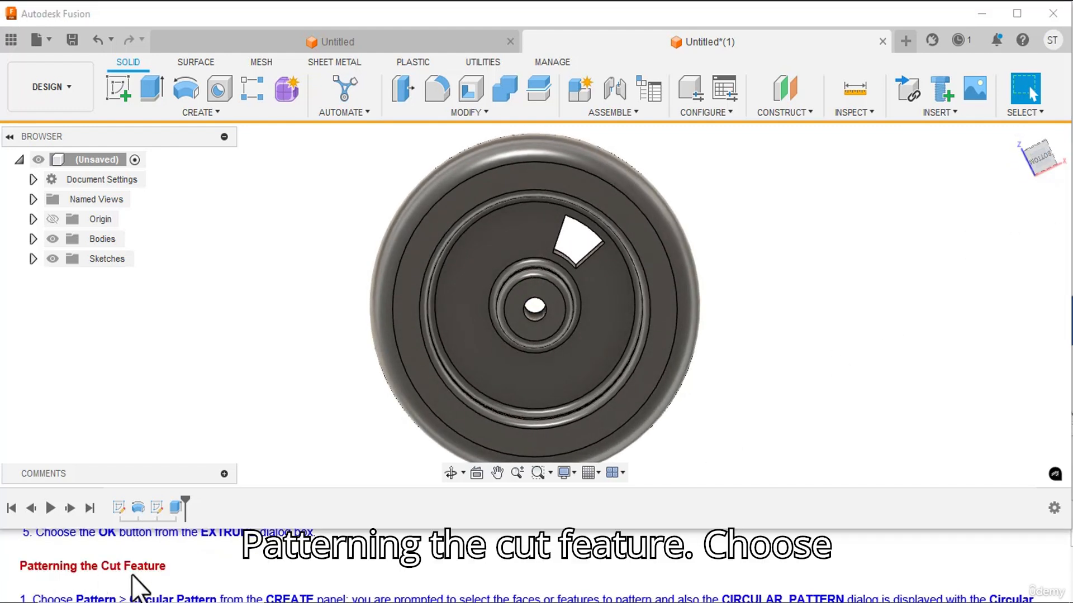
pyautogui.scroll(-1, 83, 587)
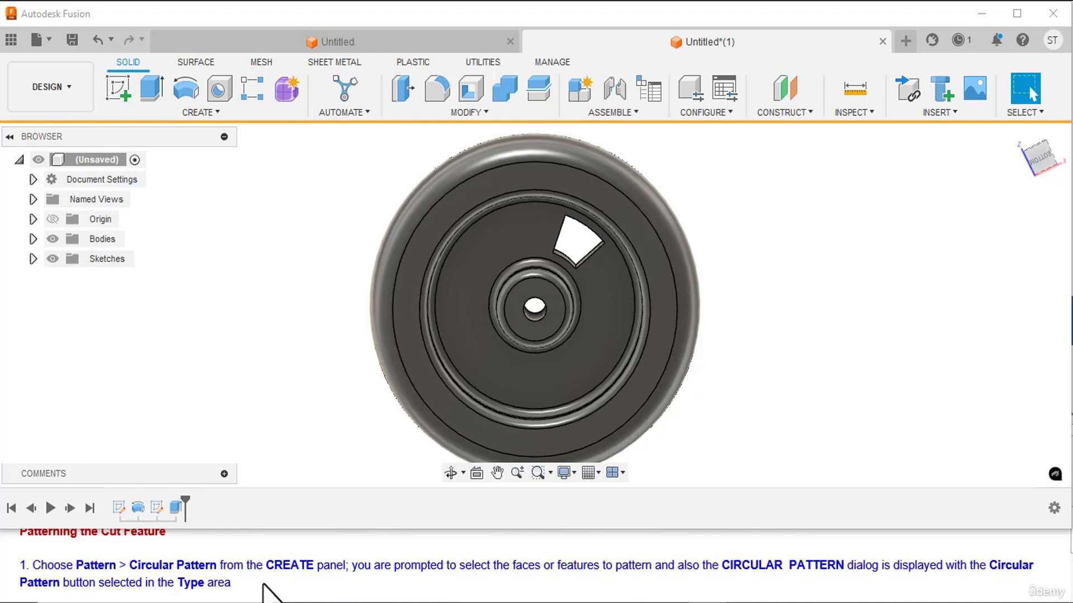
pyautogui.click(199, 113)
pyautogui.moveTo(162, 445)
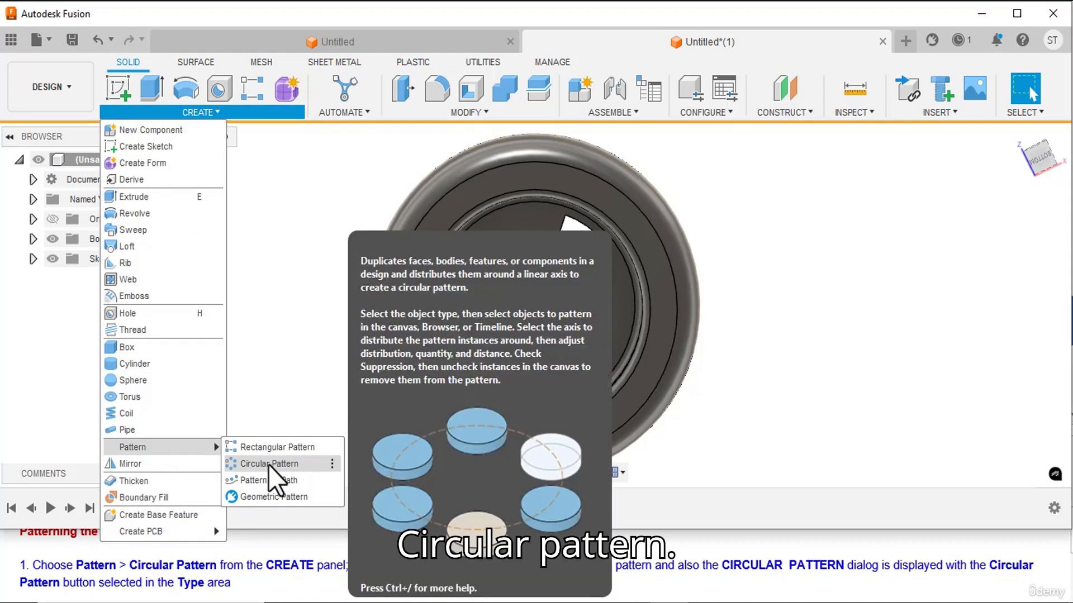
pyautogui.click(268, 465)
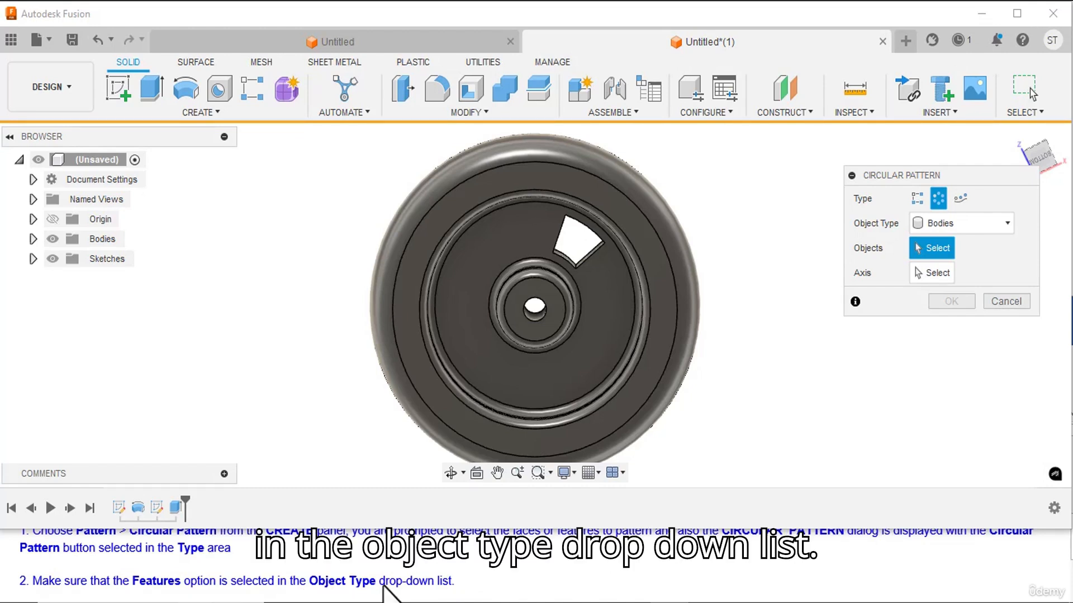
pyautogui.click(939, 223)
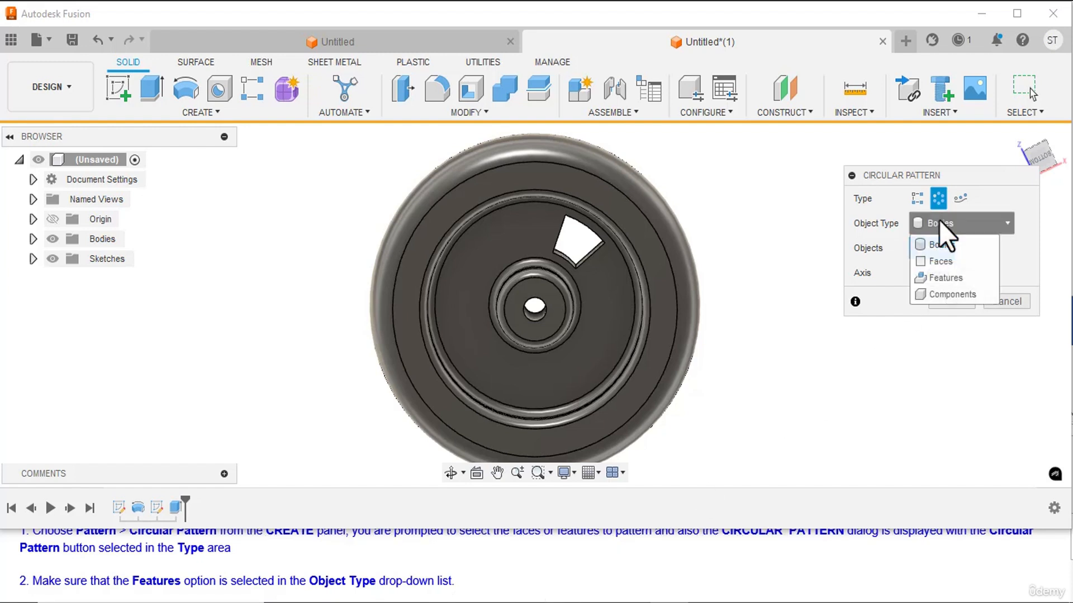
pyautogui.click(942, 278)
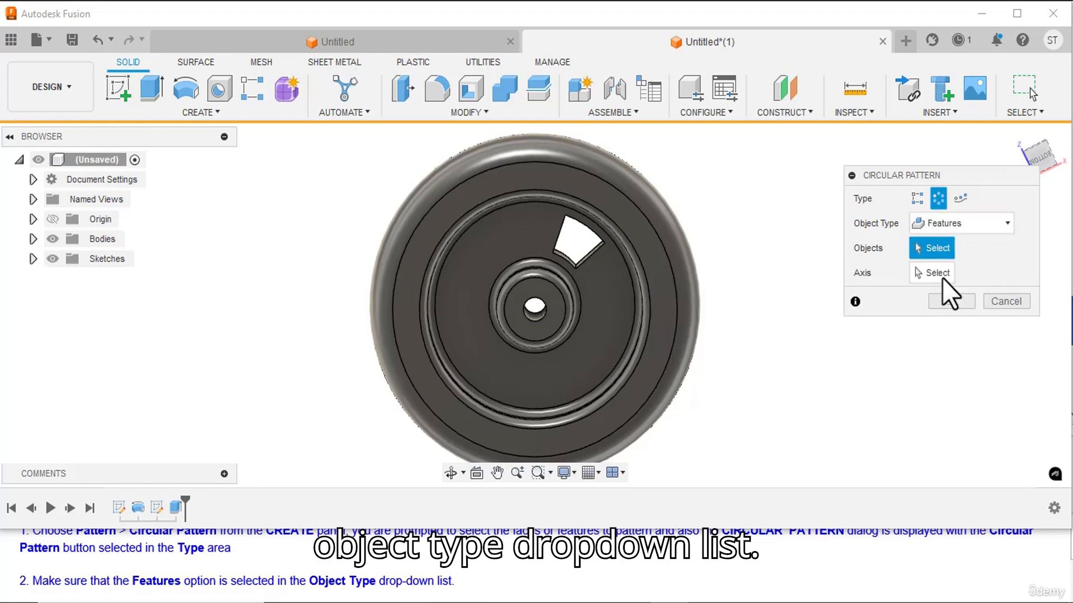
pyautogui.scroll(-1, 364, 566)
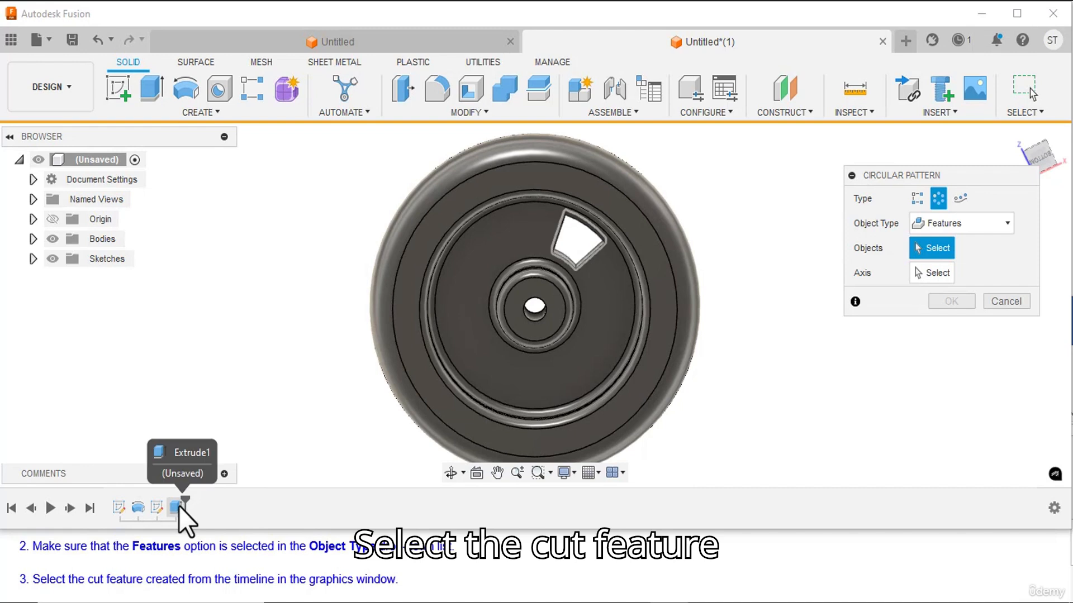
pyautogui.click(178, 507)
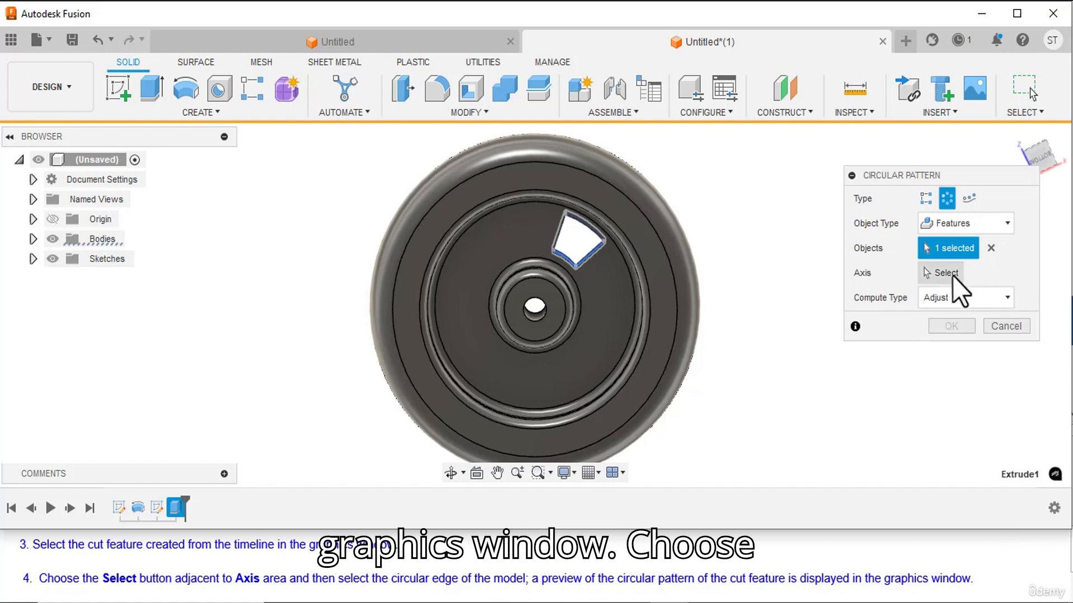
# Pattern the window cut around the central hole's circular edge with Full distribution and a quantity of 6.
pyautogui.click(946, 273)
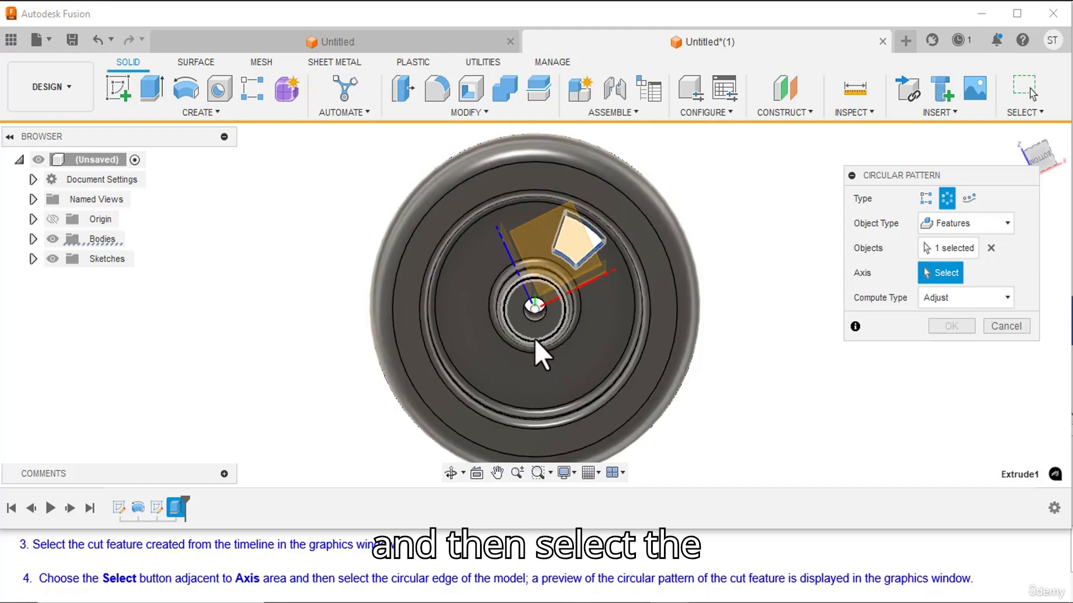
pyautogui.click(535, 323)
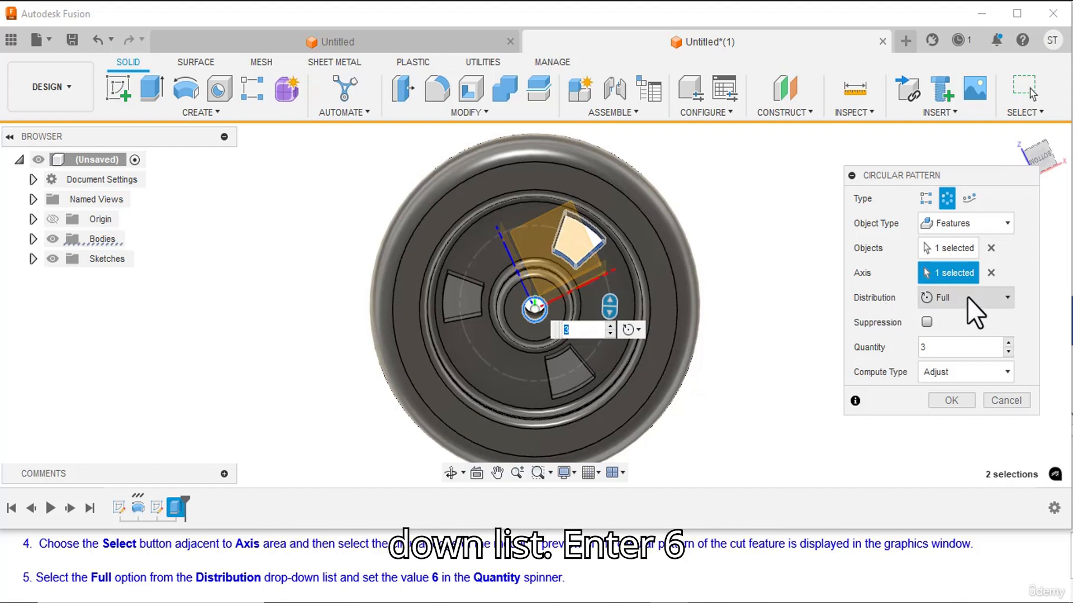
pyautogui.doubleClick(924, 347)
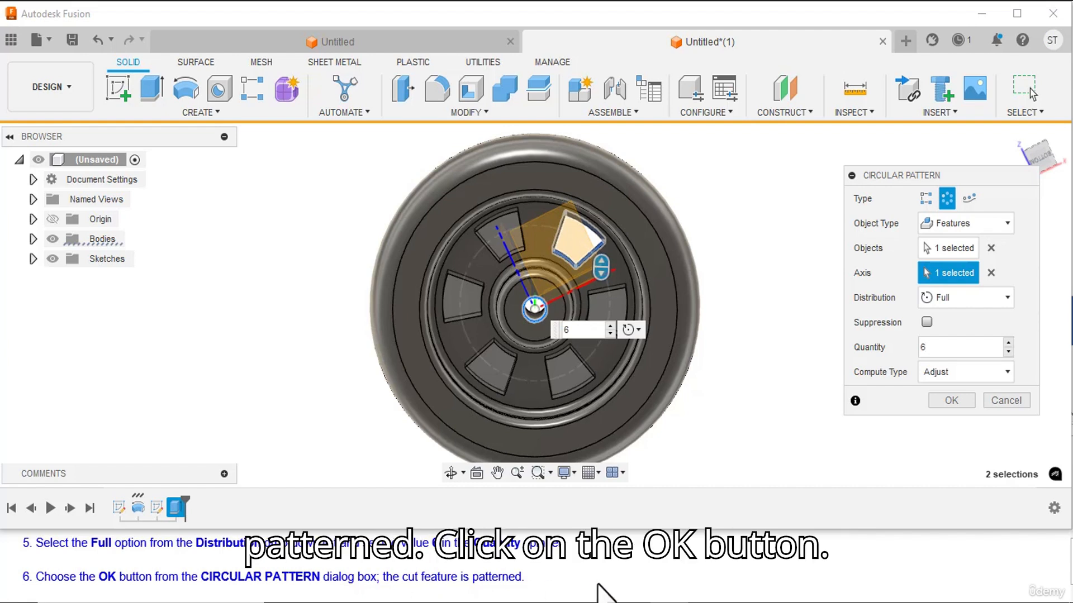
pyautogui.click(964, 401)
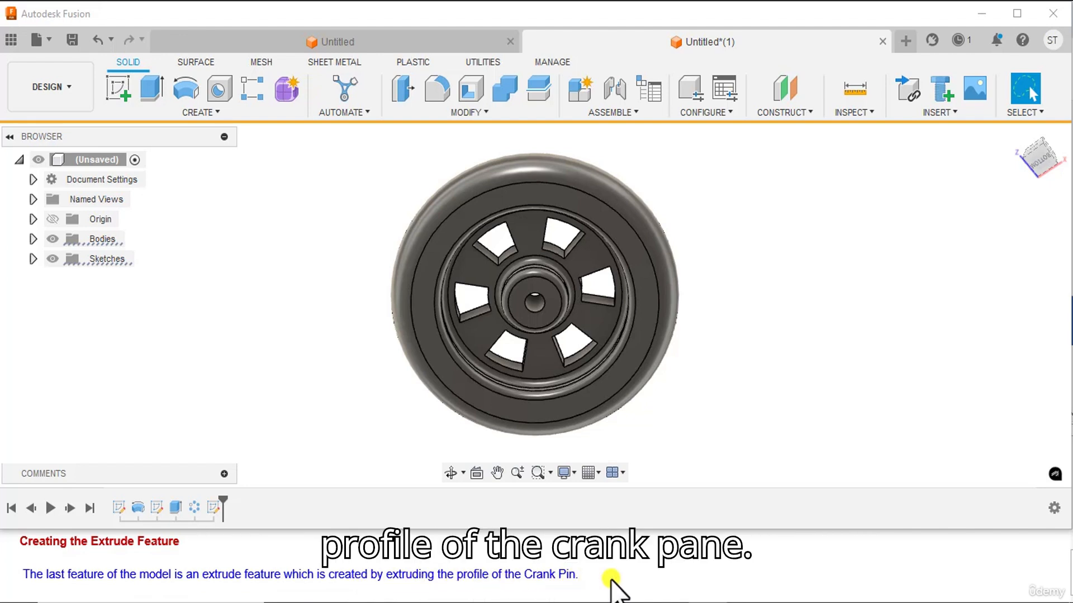
# Start a new sketch on the bottom face of the revolved wheel for the crank pin profile.
pyautogui.scroll(-1, 226, 583)
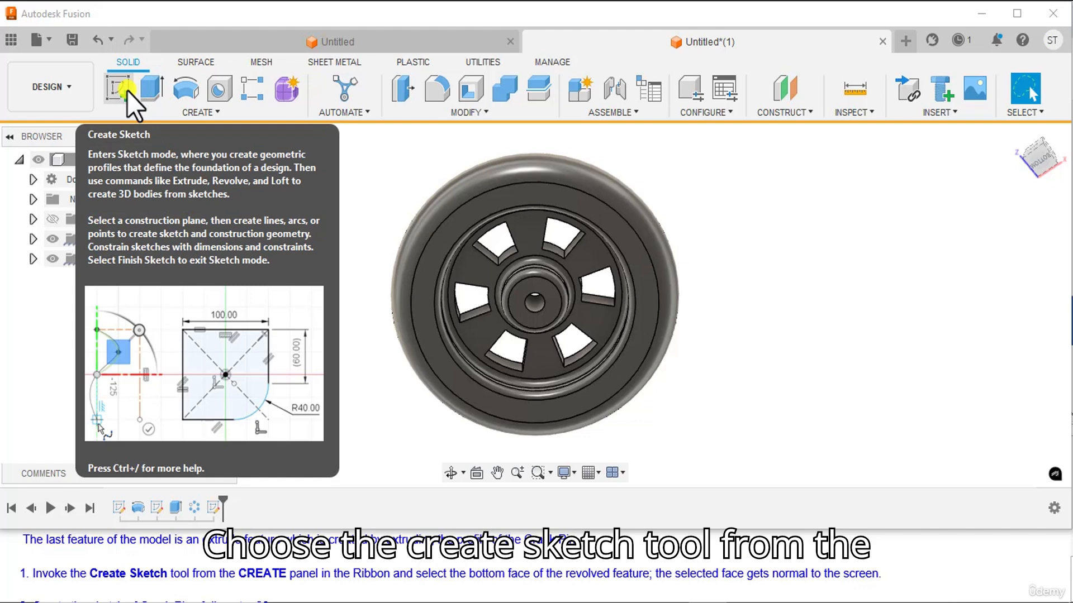
pyautogui.click(125, 90)
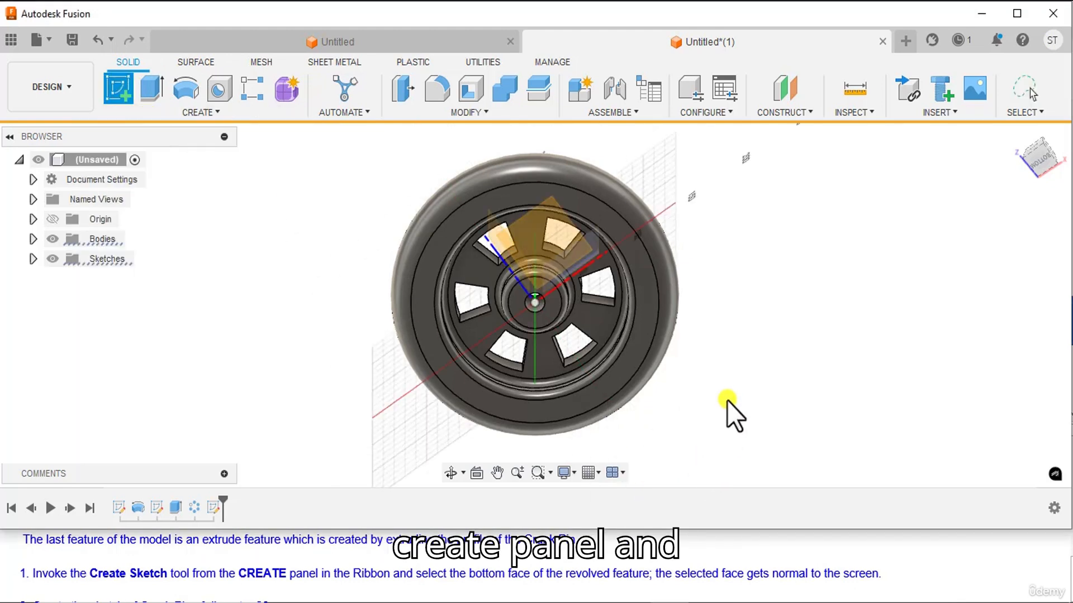
pyautogui.click(611, 324)
pyautogui.scroll(-2, 229, 567)
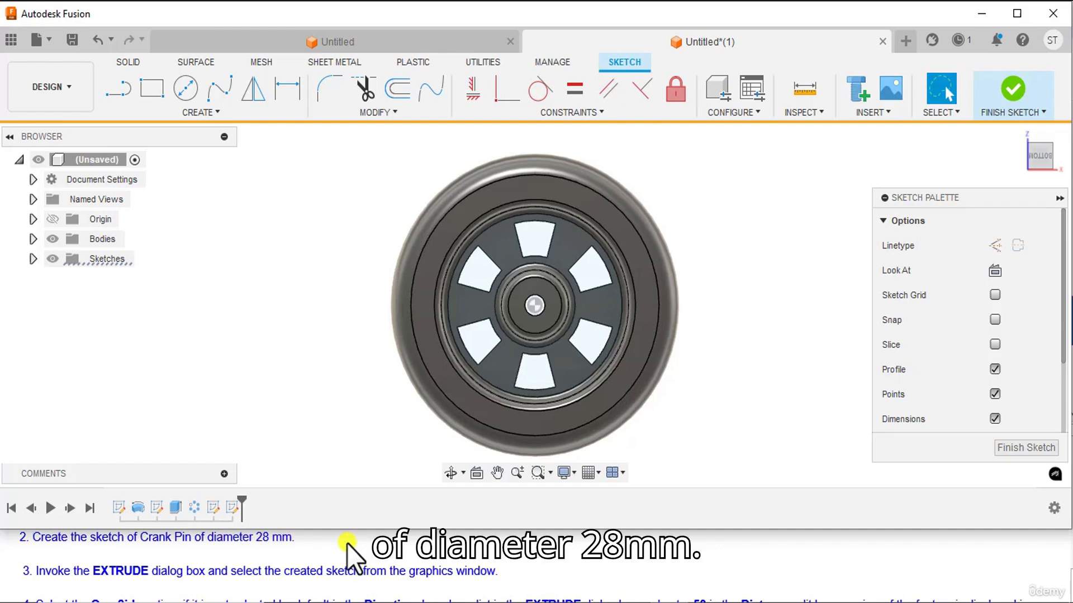
# Check the reference drawing and draw a 28 mm diameter centre-diameter circle beside the hub, between two windows, for the crank pin.
pyautogui.click(592, 602)
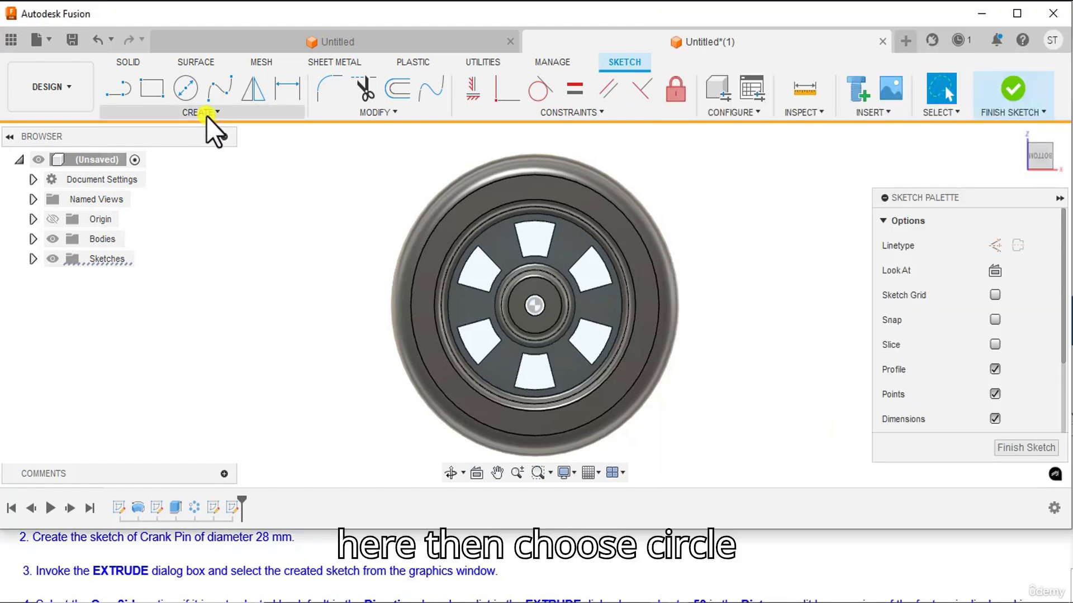
pyautogui.click(206, 116)
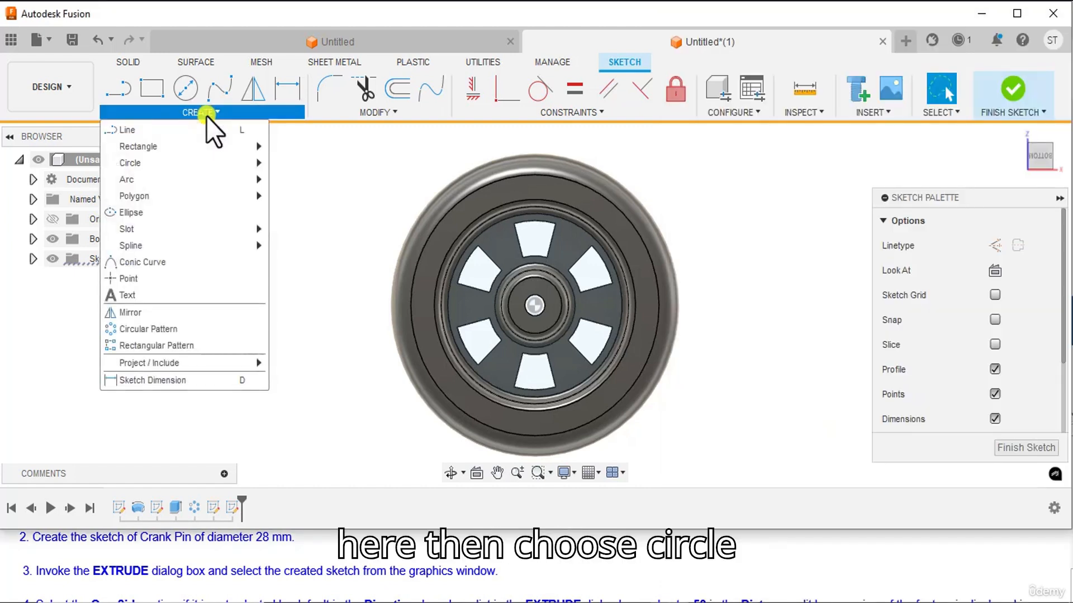
pyautogui.moveTo(177, 170)
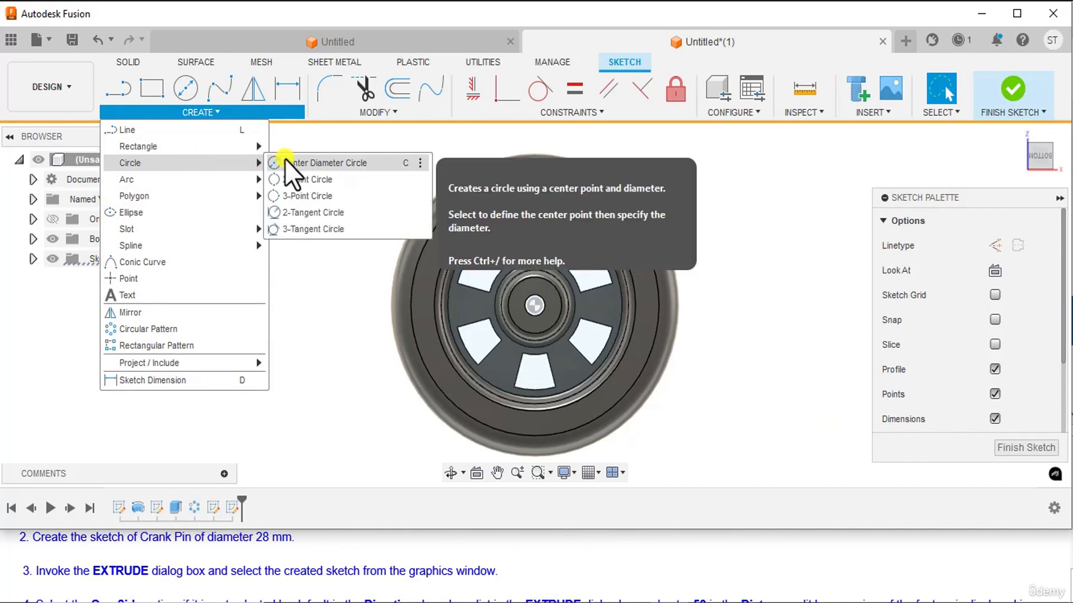
pyautogui.click(355, 164)
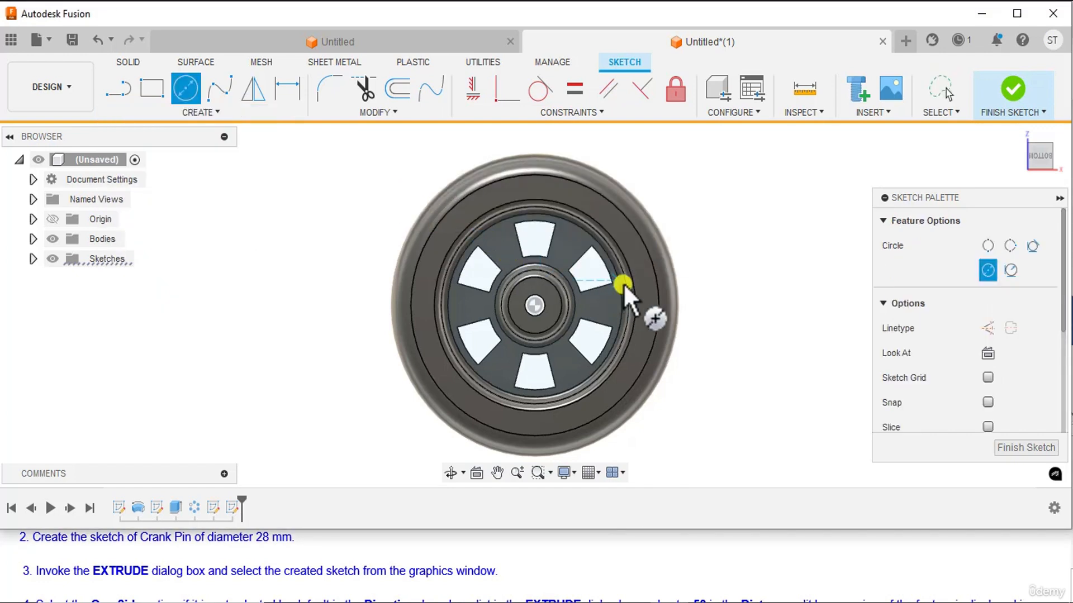
pyautogui.click(599, 302)
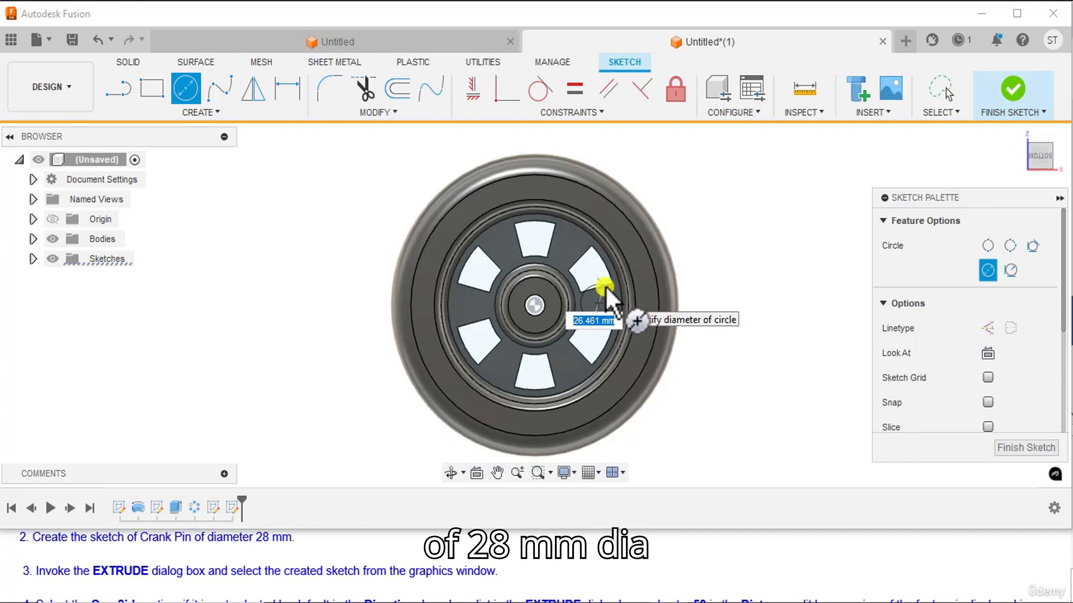
pyautogui.write('28')
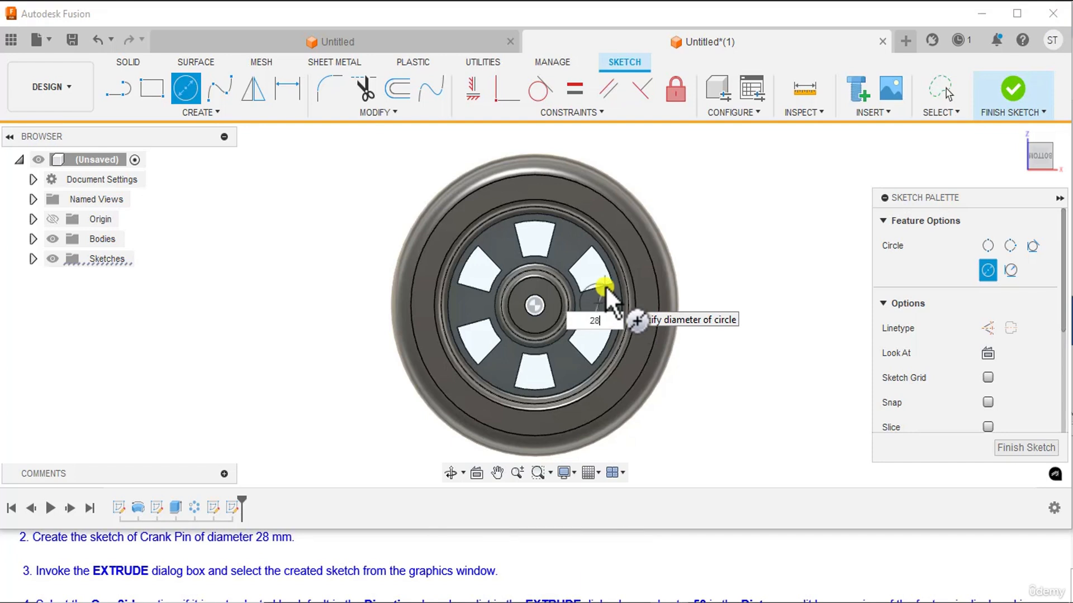
pyautogui.press('Return')
pyautogui.press('Escape')
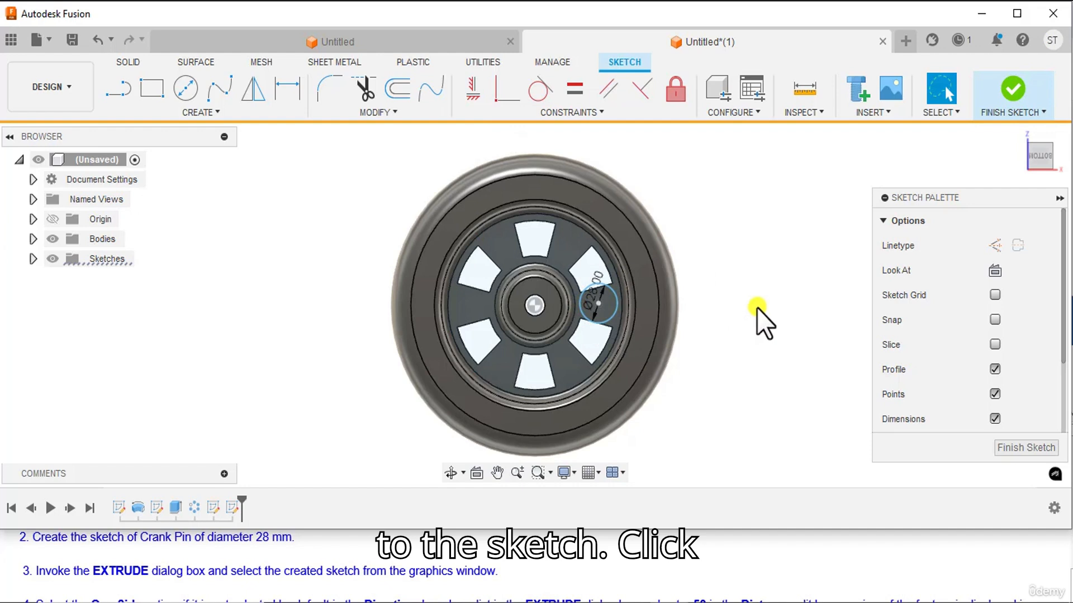
# Align the crank pin circle's centre horizontally with the origin using a Horizontal/Vertical constraint.
pyautogui.click(587, 115)
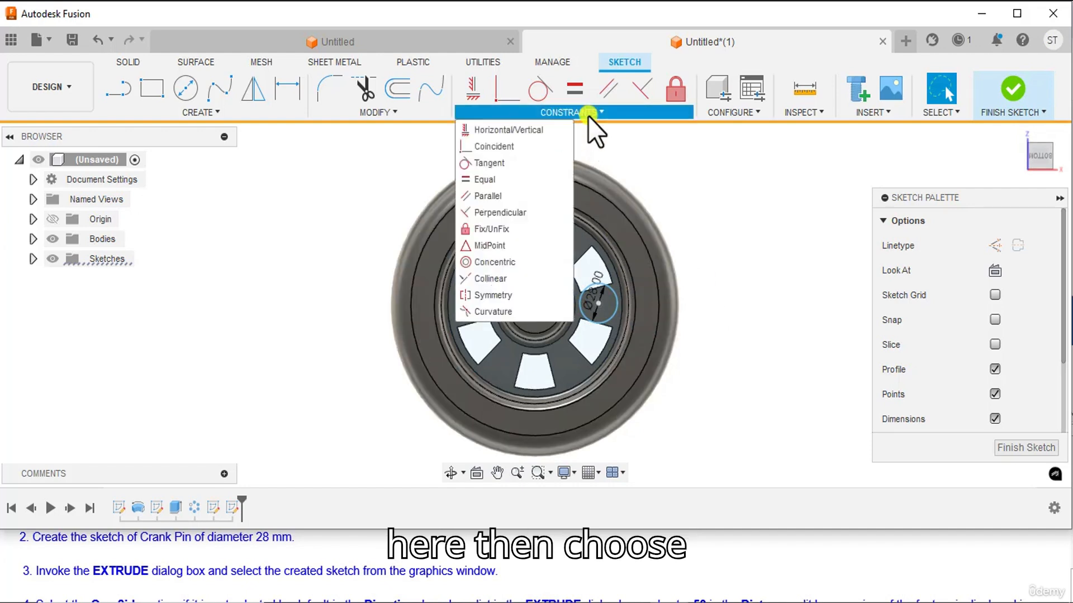
pyautogui.click(521, 132)
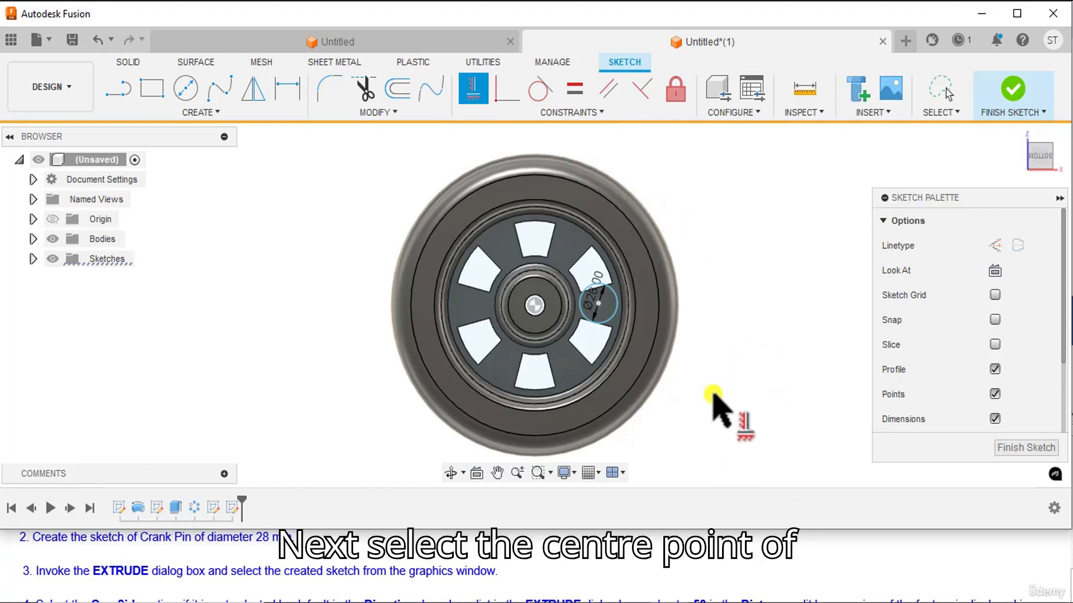
pyautogui.click(599, 305)
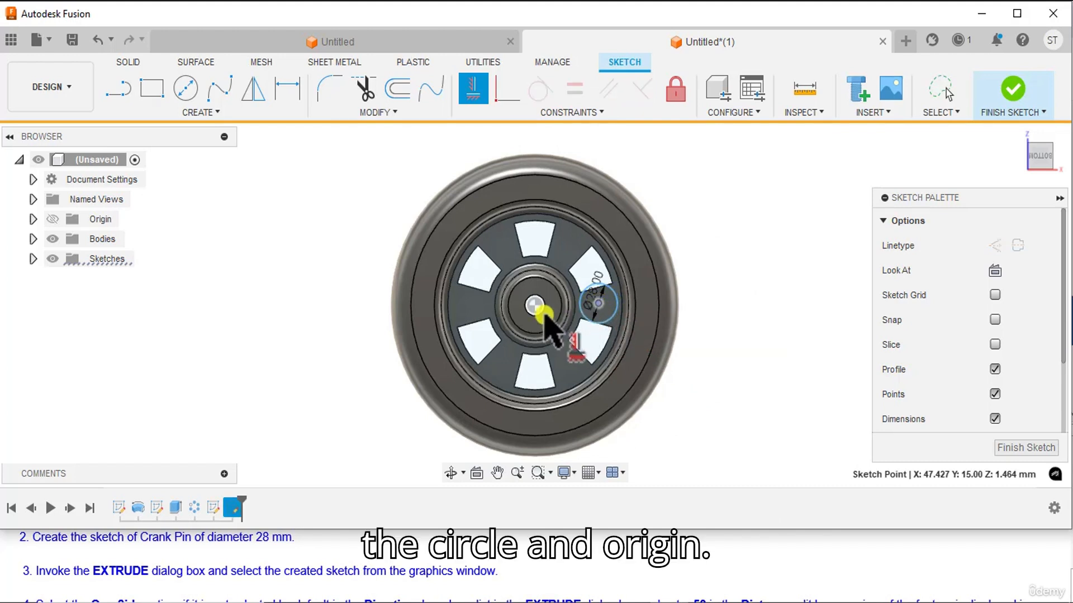
pyautogui.click(535, 306)
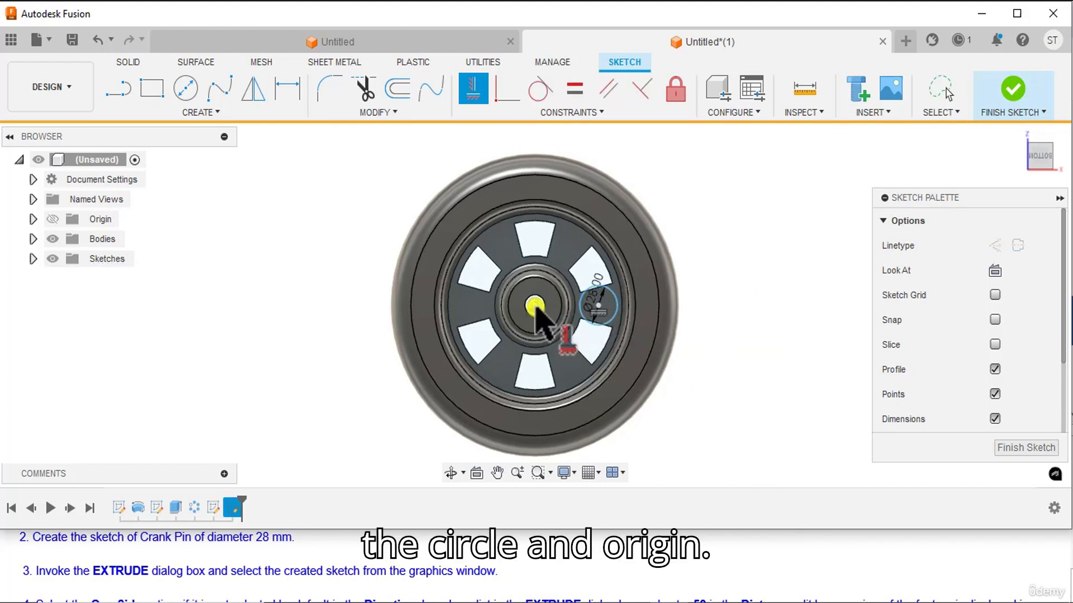
pyautogui.rightClick(745, 231)
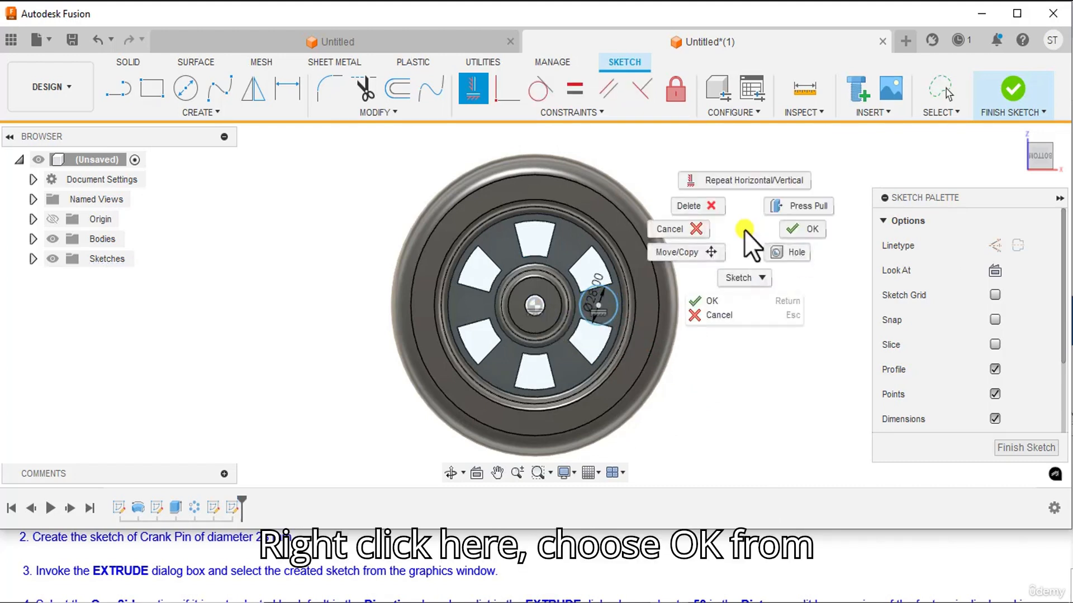
pyautogui.click(800, 230)
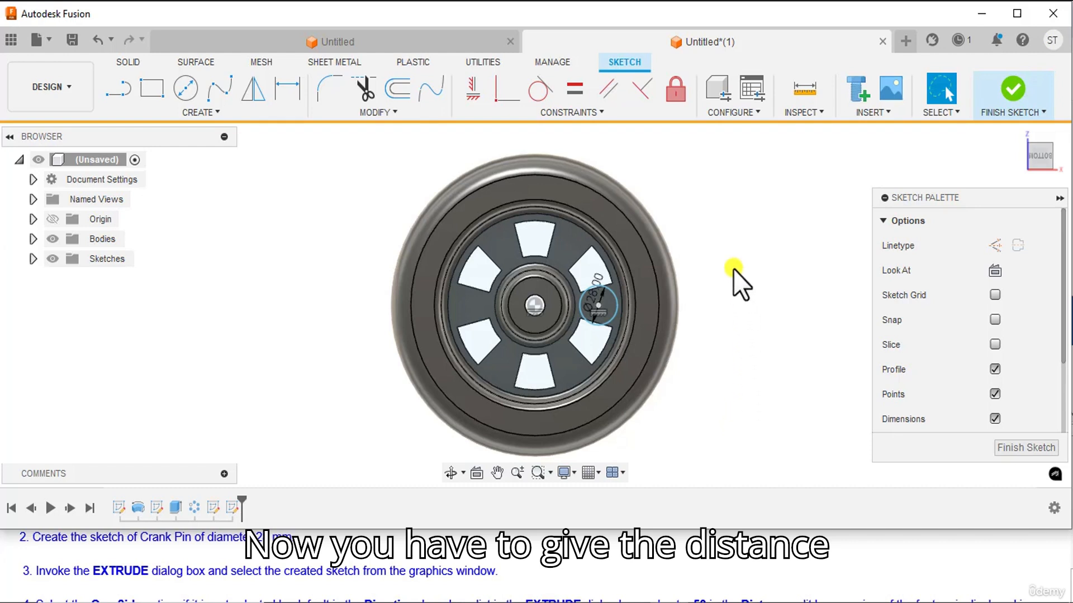
# Dimension the crank pin circle's centre 65 mm from the origin, placing the dimension below the wheel, and finish the sketch.
pyautogui.click(597, 306)
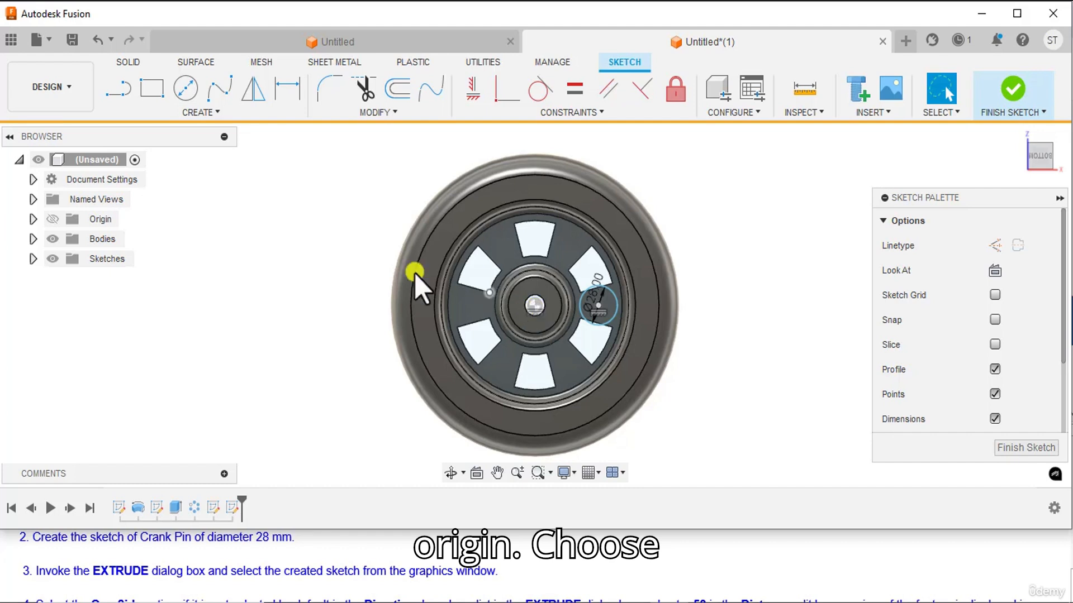
pyautogui.click(286, 90)
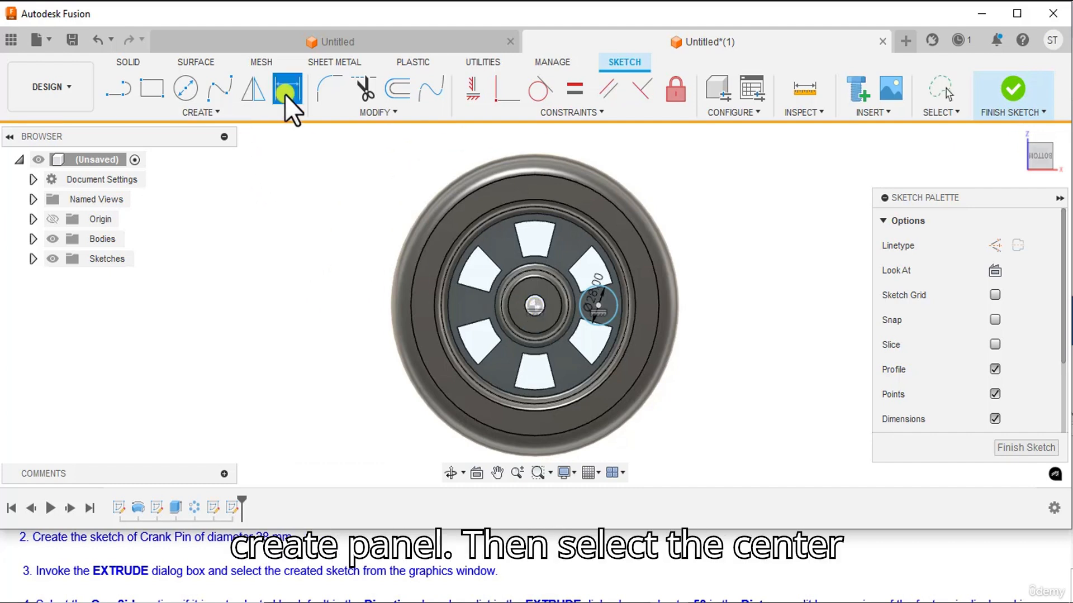
pyautogui.click(598, 305)
pyautogui.click(534, 306)
pyautogui.moveTo(643, 425); pyautogui.dragTo(624, 288, button='middle')
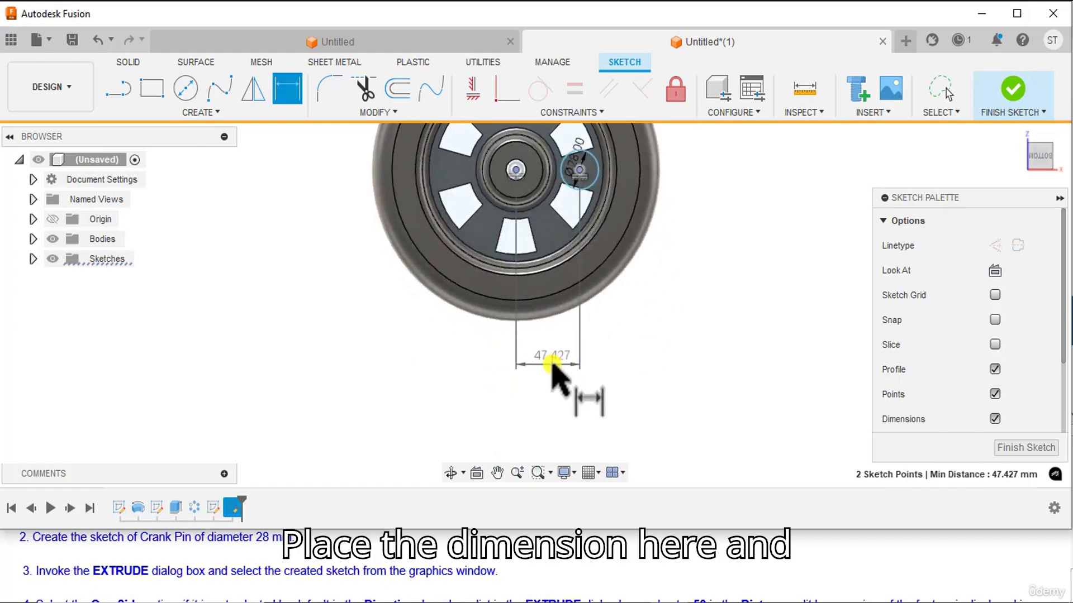
pyautogui.click(552, 364)
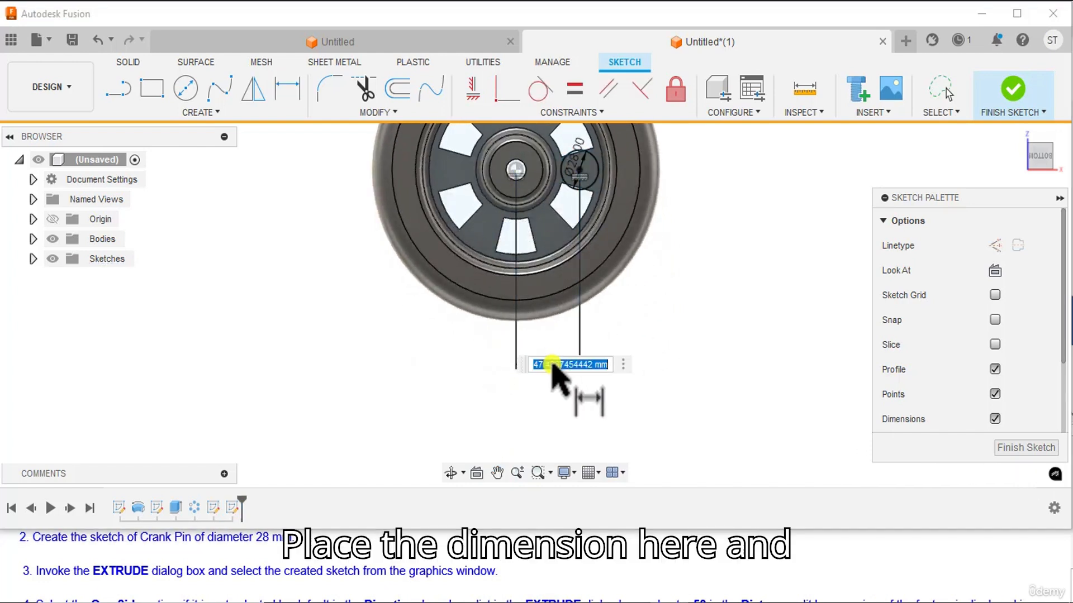
pyautogui.write('65')
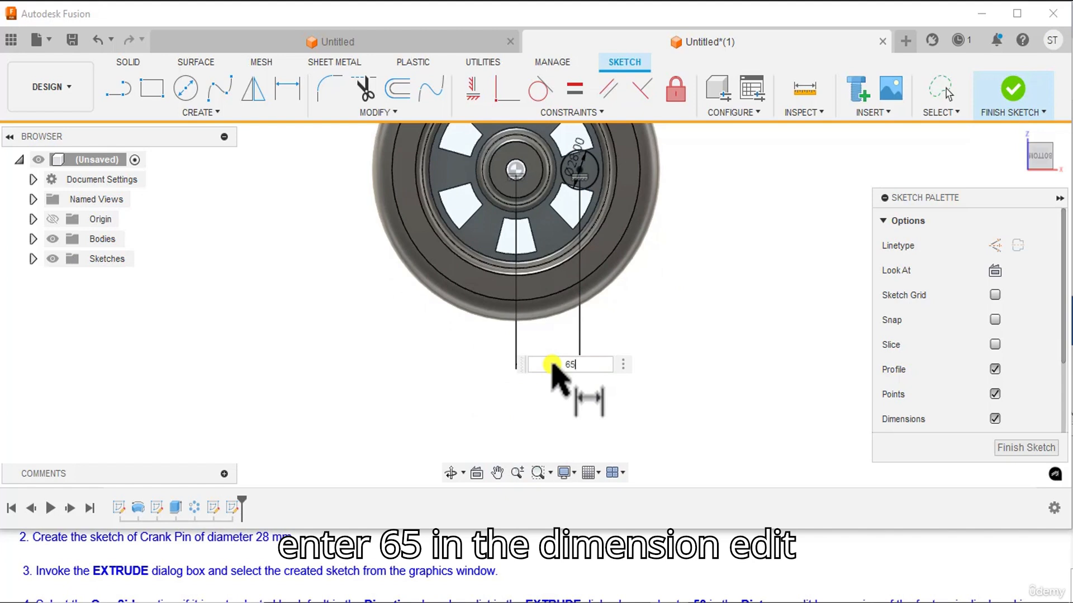
pyautogui.press('Return')
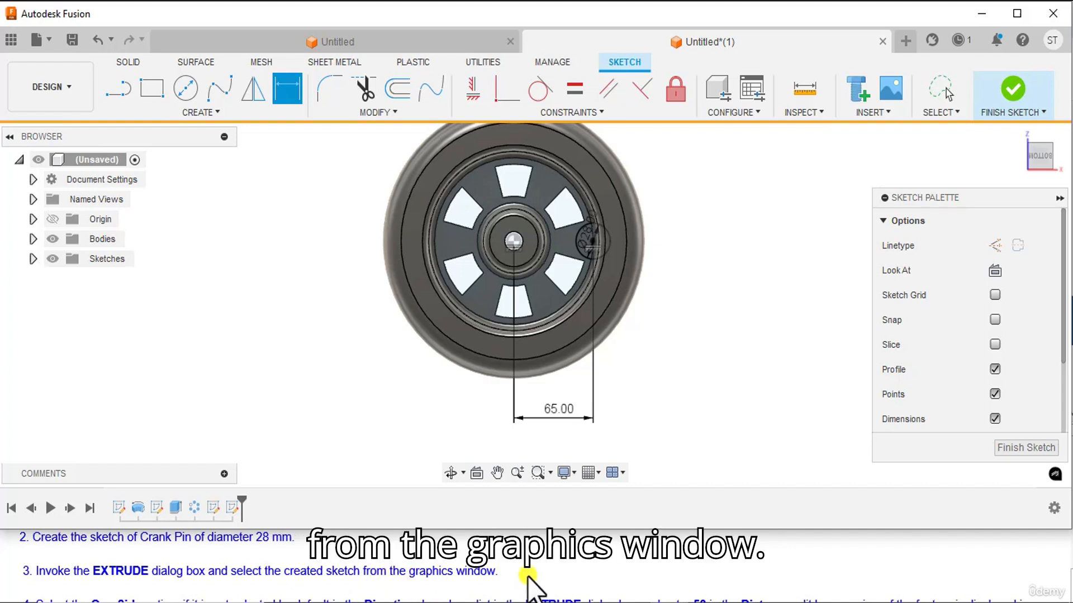
pyautogui.click(1039, 94)
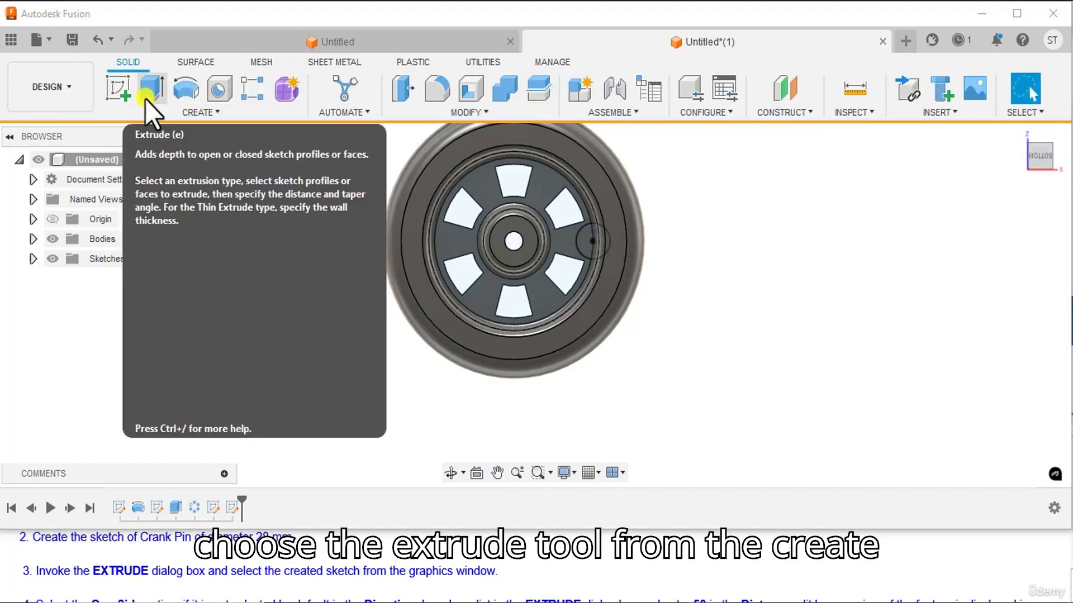
# Extrude both regions of the crank pin circle 50 mm on one side, joined to the wheel body.
pyautogui.click(150, 89)
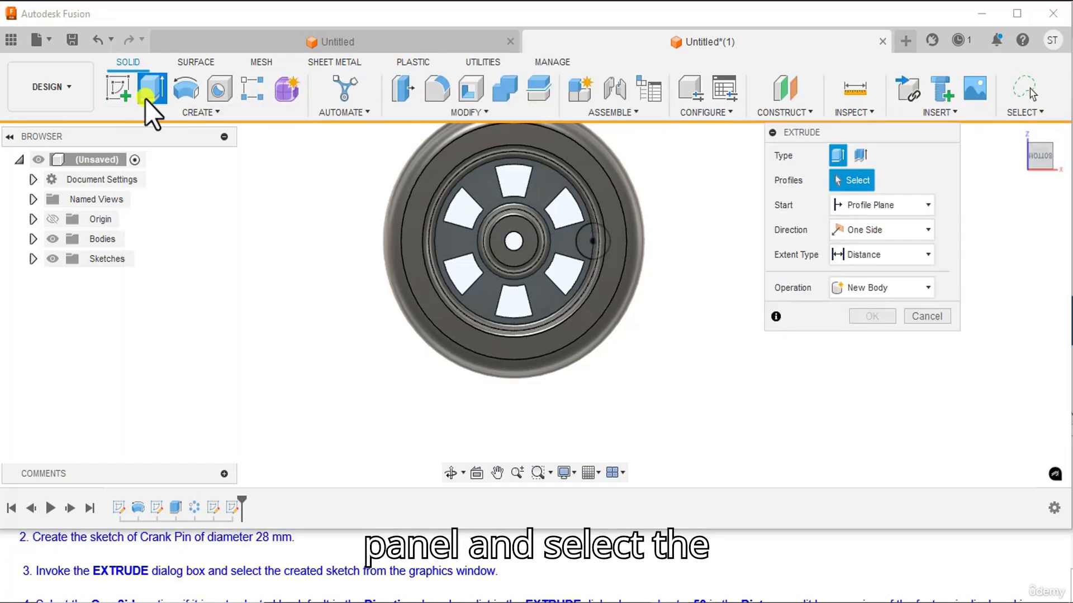
pyautogui.scroll(2, 613, 269)
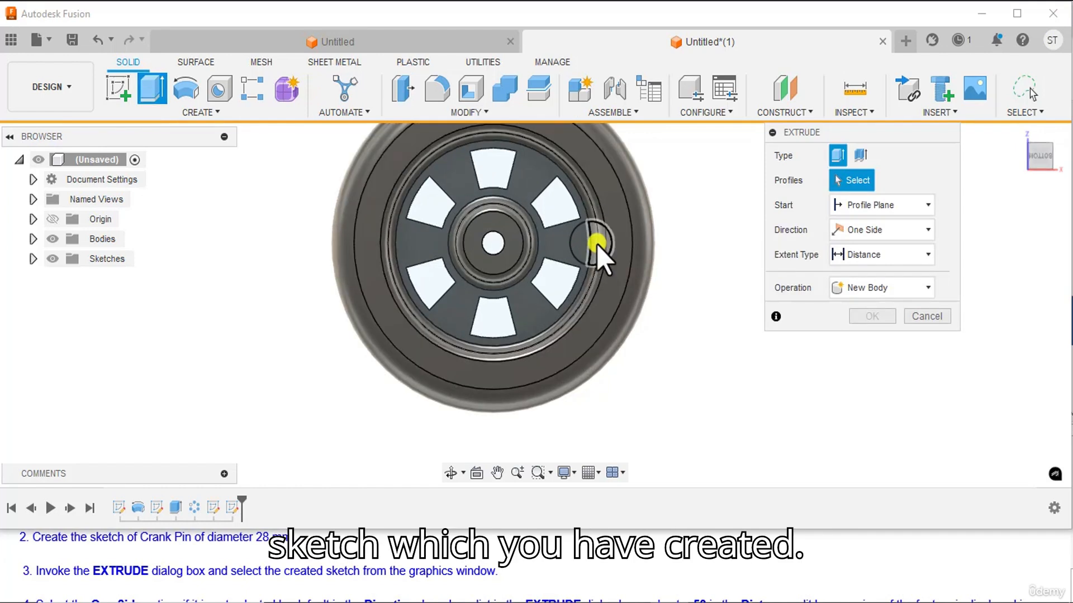
pyautogui.click(602, 252)
pyautogui.click(581, 253)
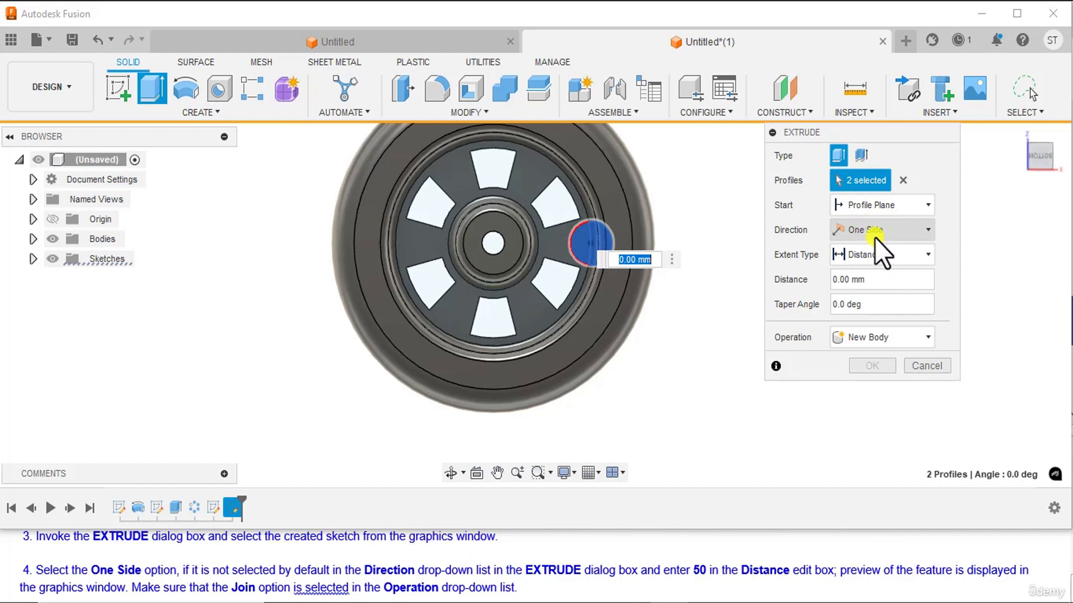
pyautogui.click(877, 281)
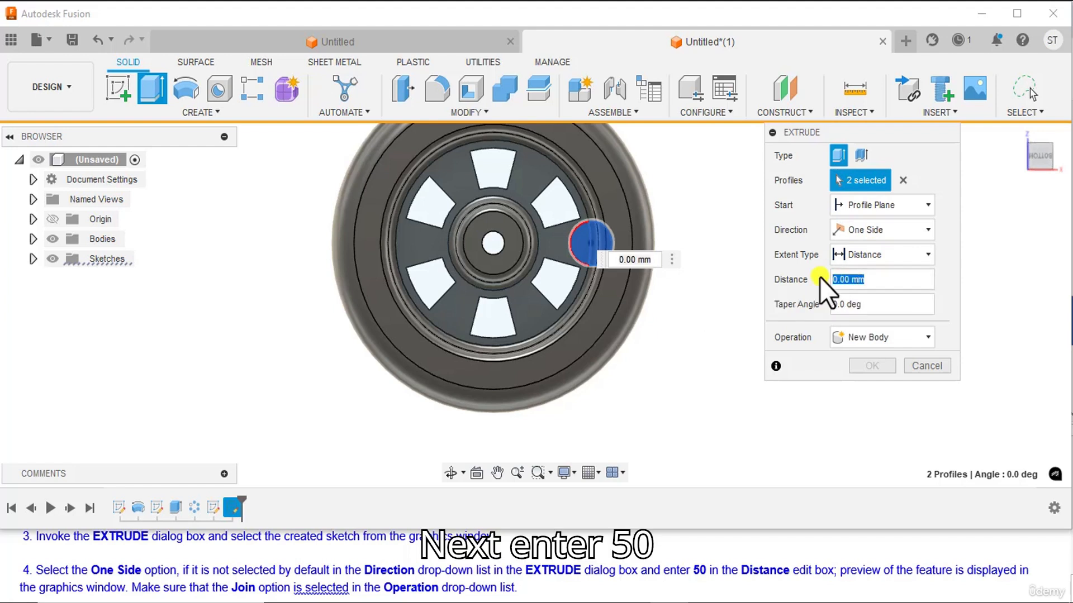
pyautogui.write('50')
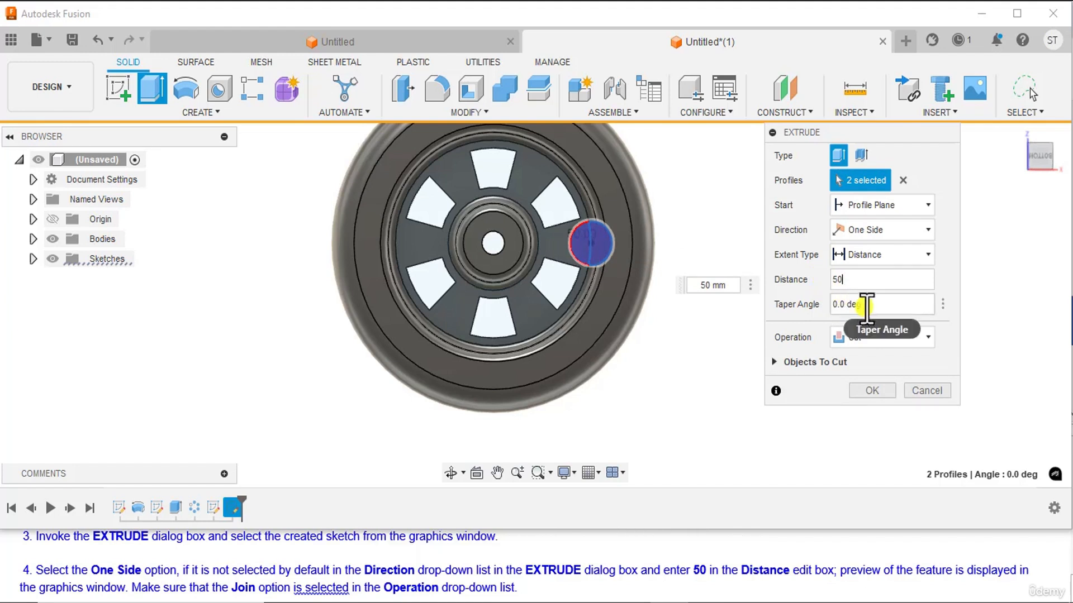
pyautogui.click(887, 337)
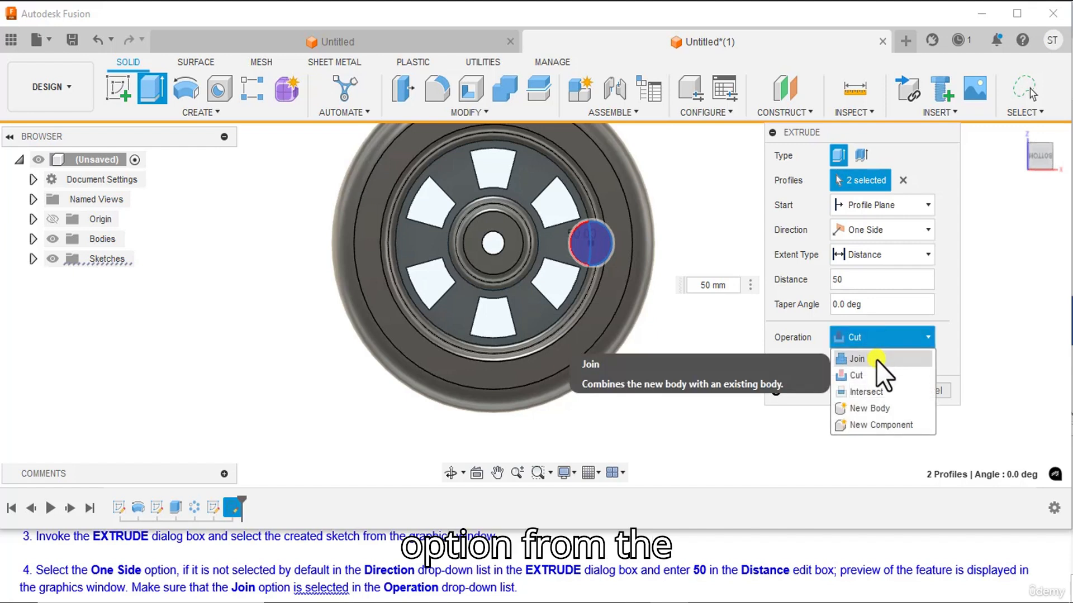
pyautogui.click(876, 360)
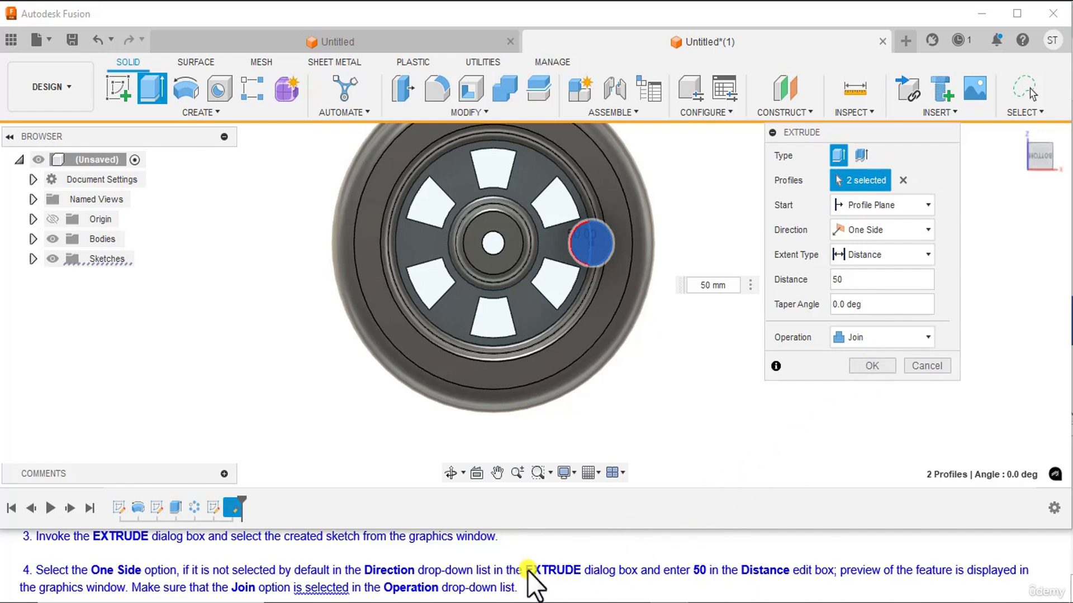
pyautogui.scroll(-1, 495, 587)
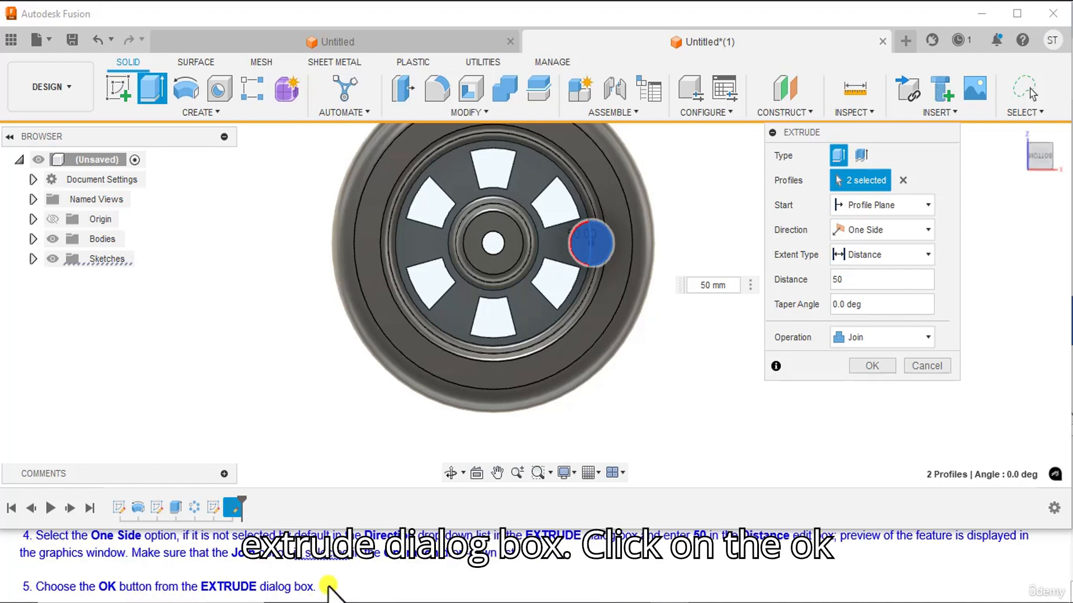
pyautogui.click(881, 369)
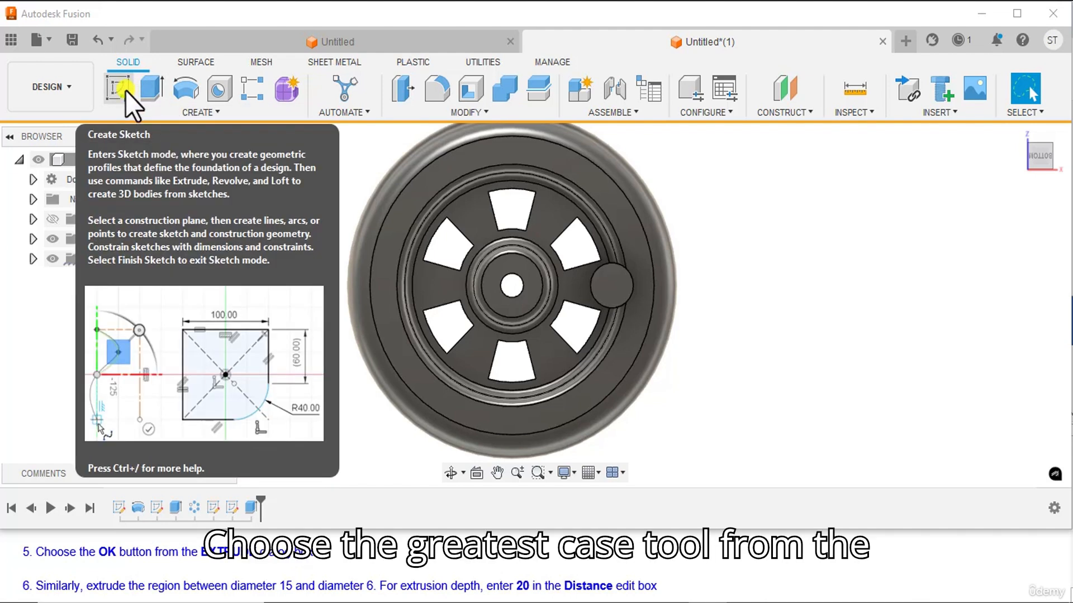
# Start a new sketch on the end face of the extruded crank pin.
pyautogui.click(124, 88)
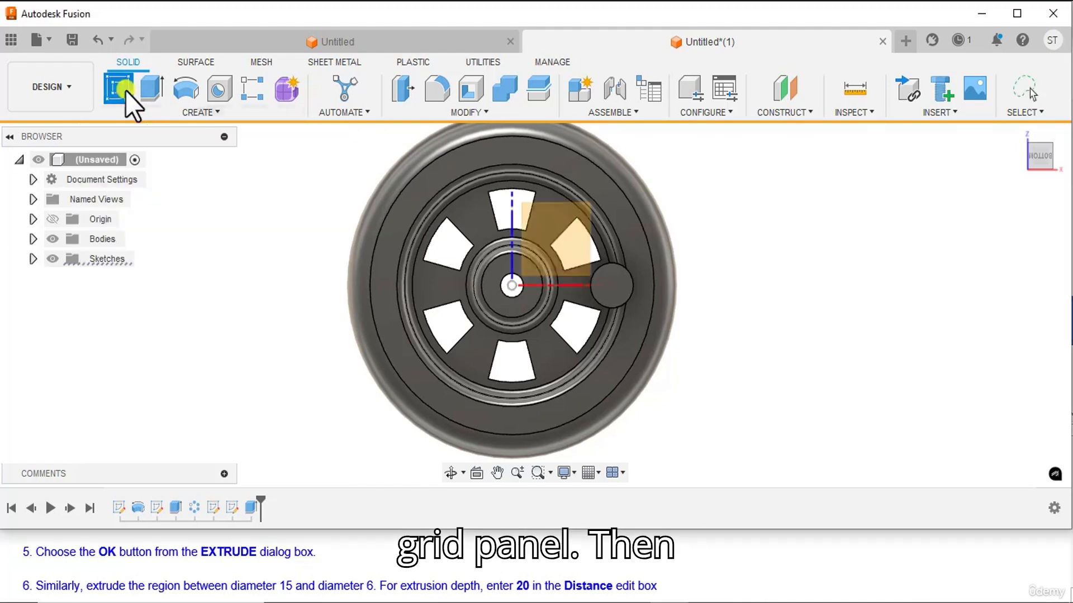
pyautogui.scroll(1, 642, 304)
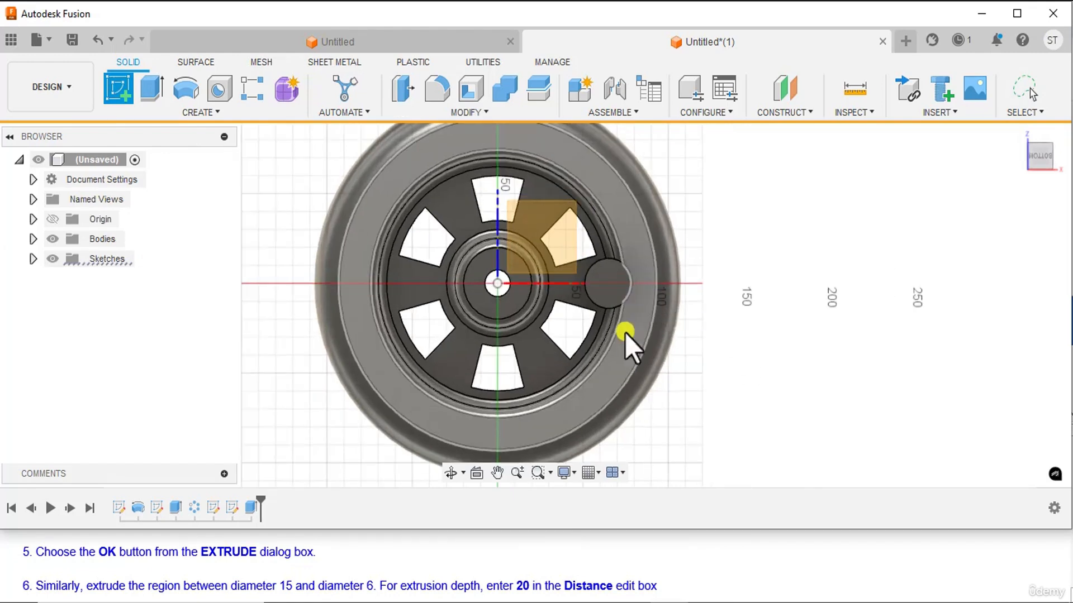
pyautogui.click(610, 293)
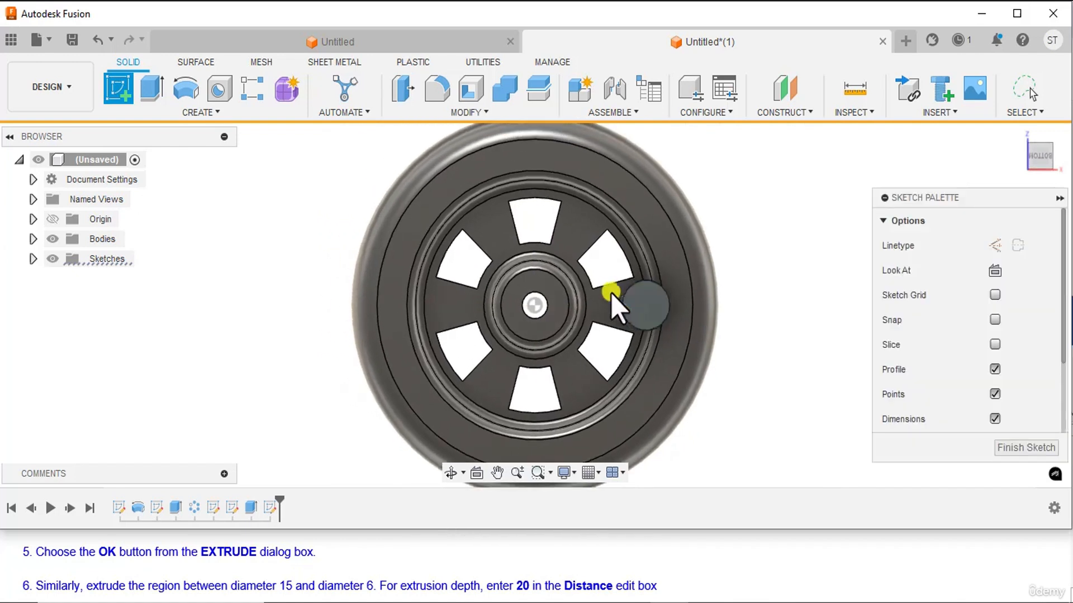
# Sketch a 15 mm diameter circle centred on the end face of the crank pin.
pyautogui.moveTo(803, 385); pyautogui.dragTo(773, 359, button='middle')
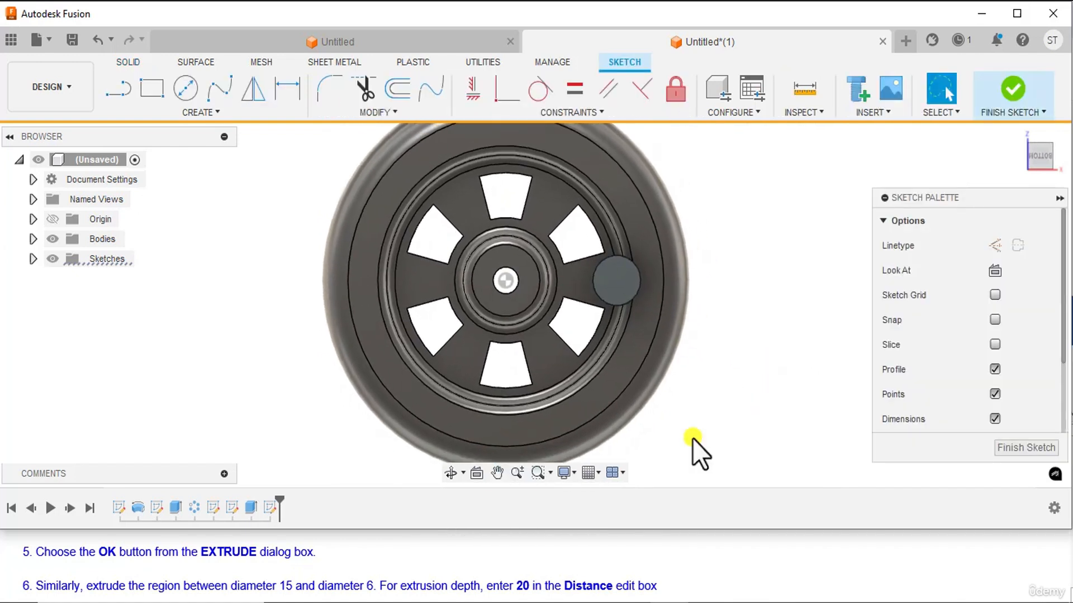
pyautogui.click(213, 114)
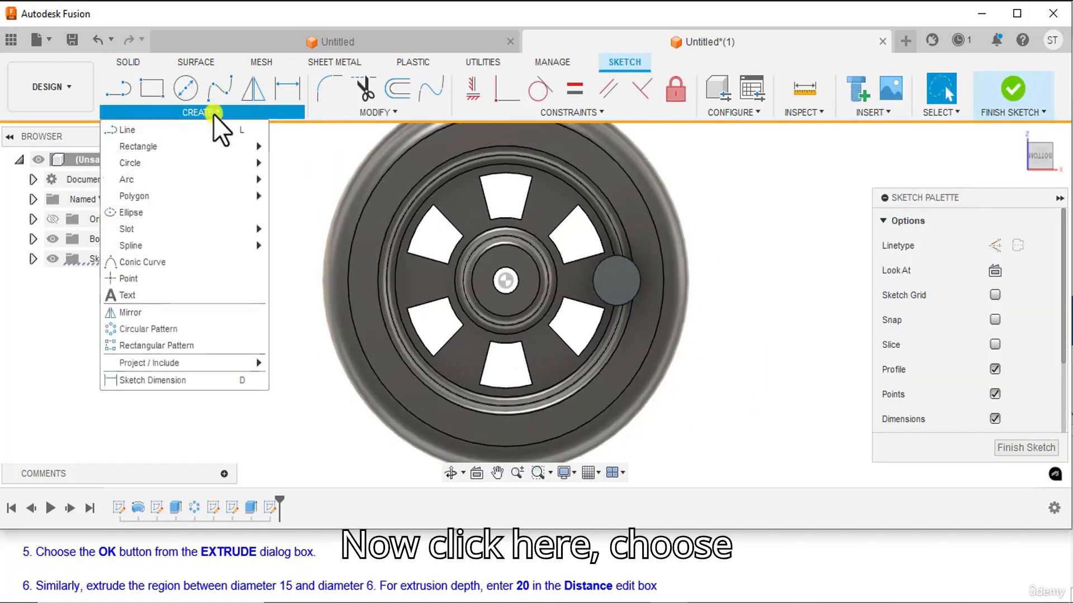
pyautogui.moveTo(172, 163)
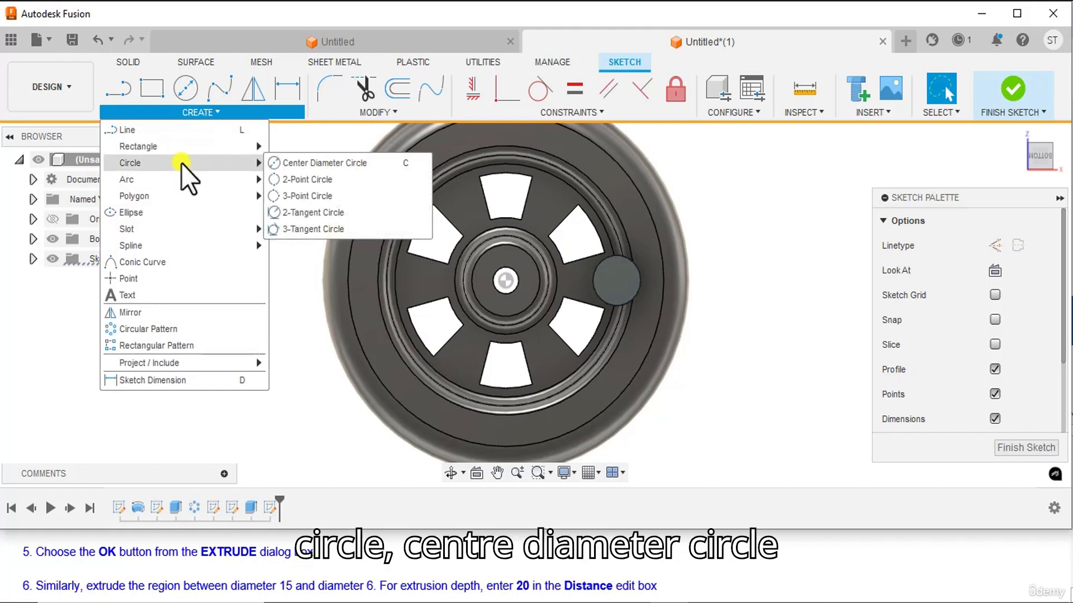
pyautogui.click(333, 163)
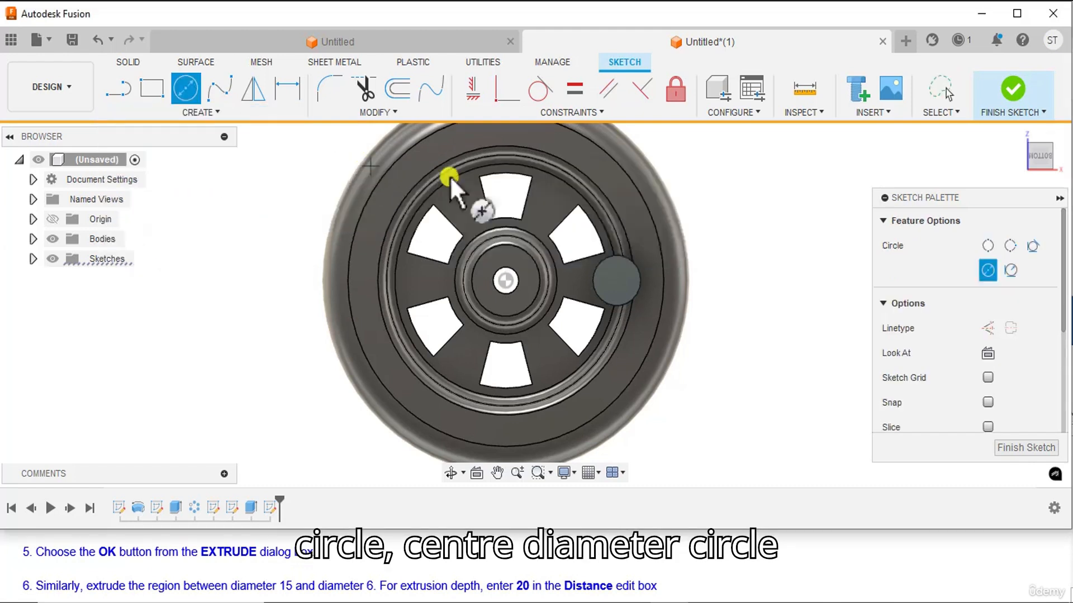
pyautogui.scroll(1, 692, 304)
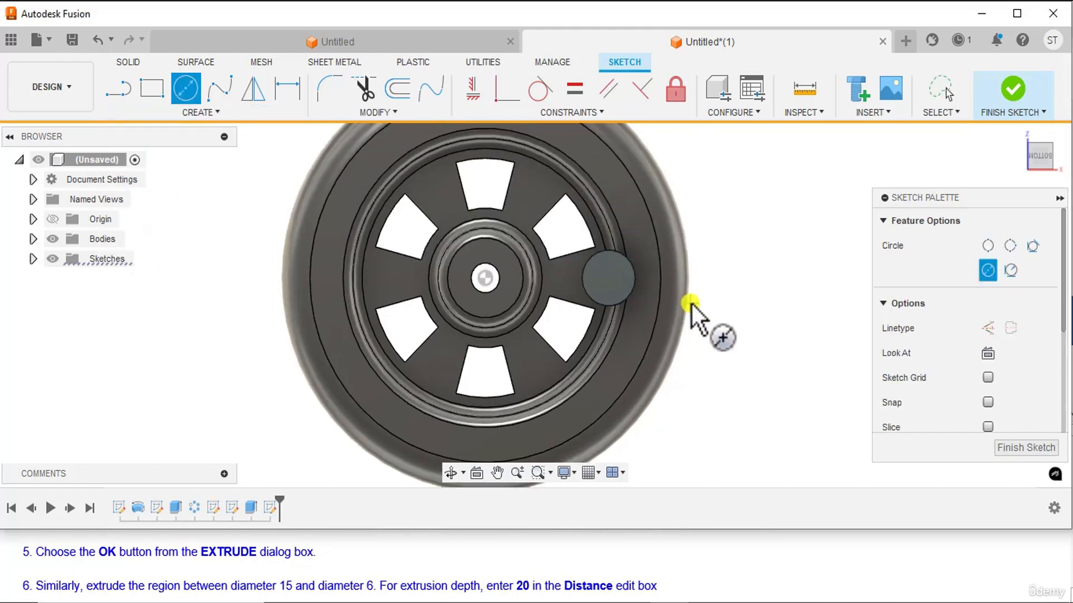
pyautogui.click(608, 278)
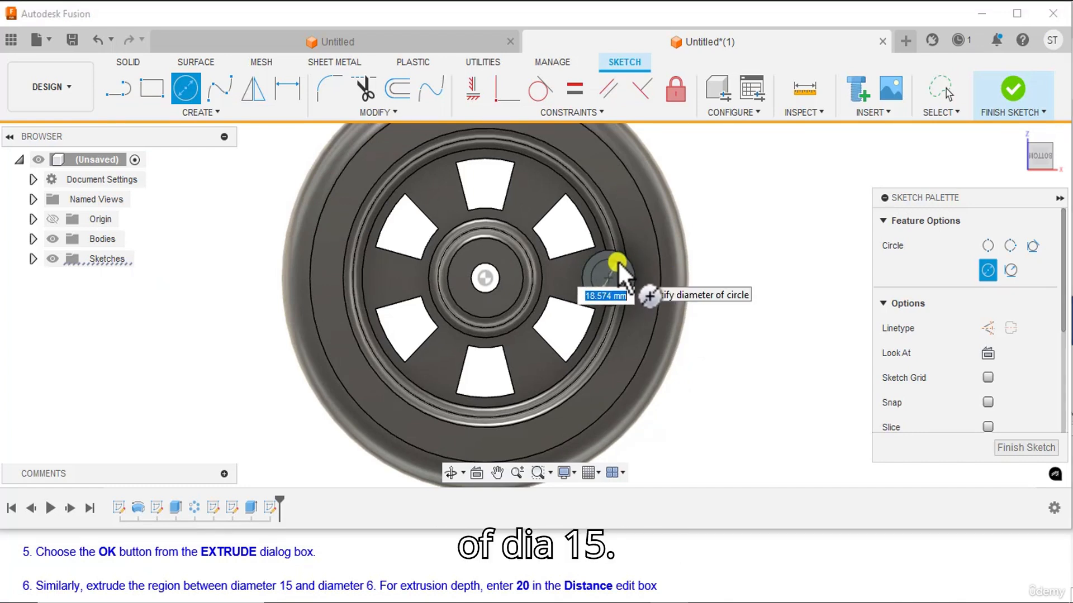
pyautogui.write('15')
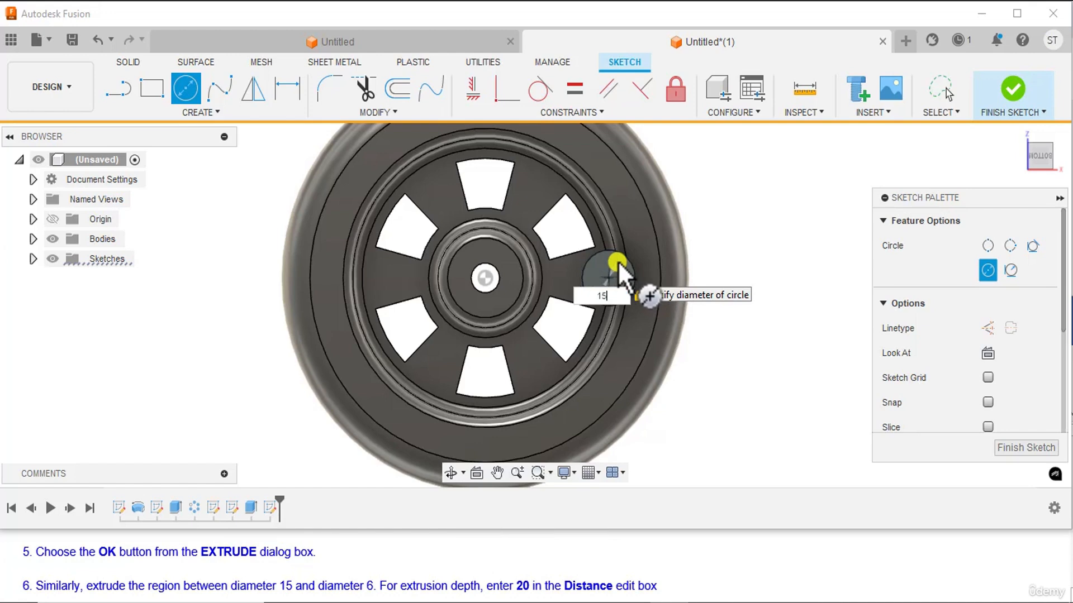
pyautogui.press('Return')
pyautogui.press('Escape')
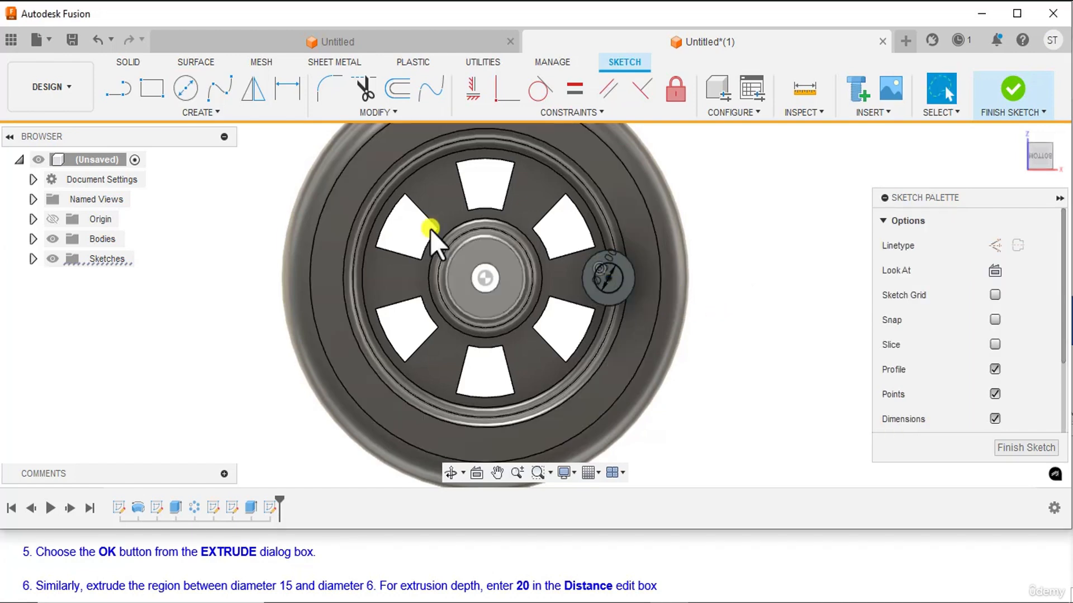
# Sketch a concentric 6 mm diameter circle inside the 15 mm circle and finish the sketch.
pyautogui.click(182, 97)
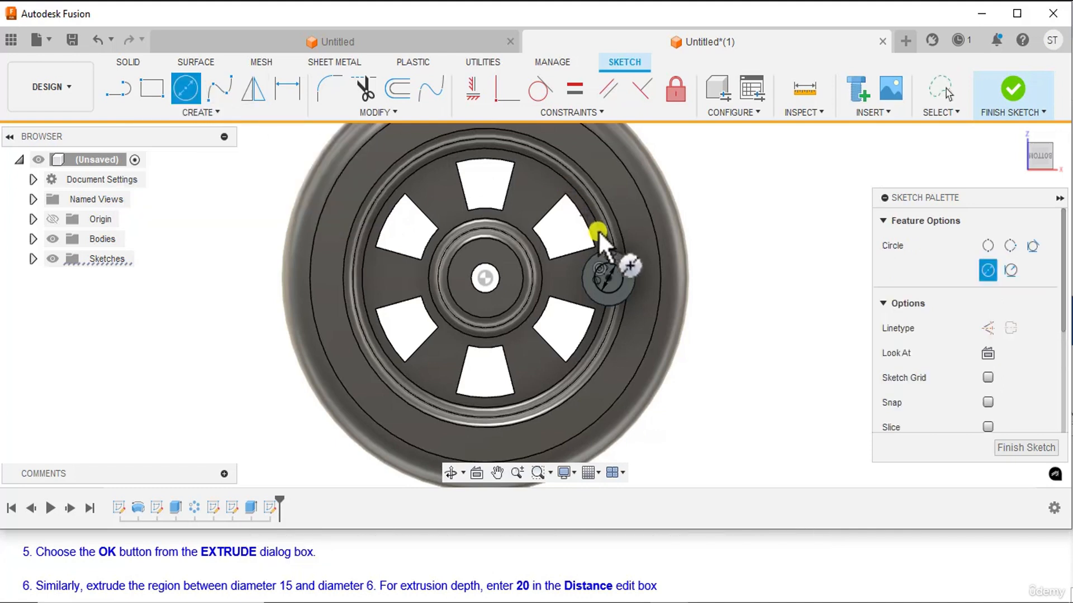
pyautogui.click(611, 275)
pyautogui.scroll(3, 615, 270)
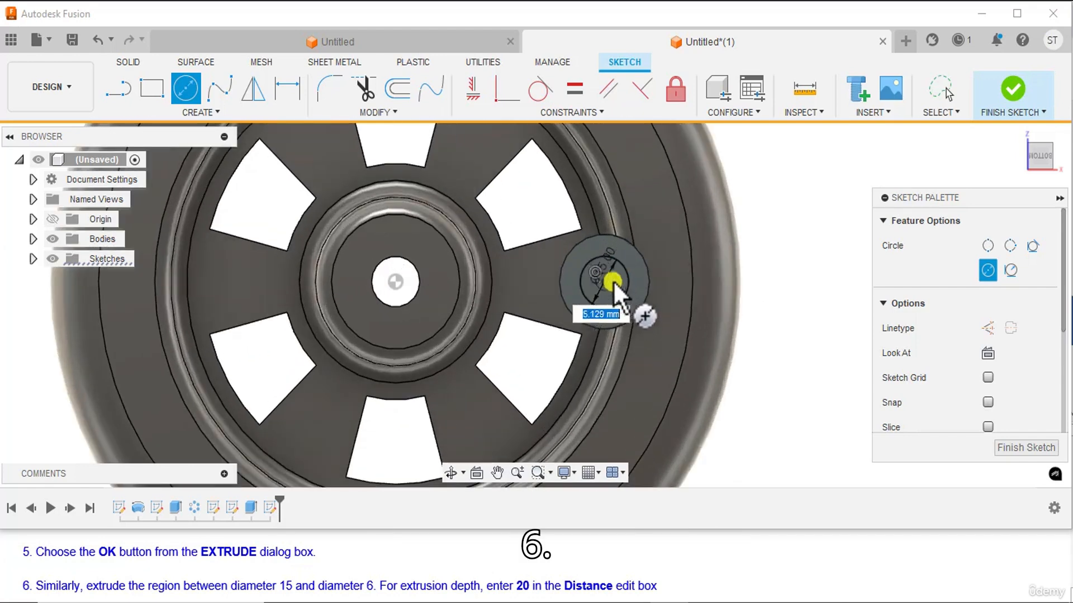
pyautogui.write('6')
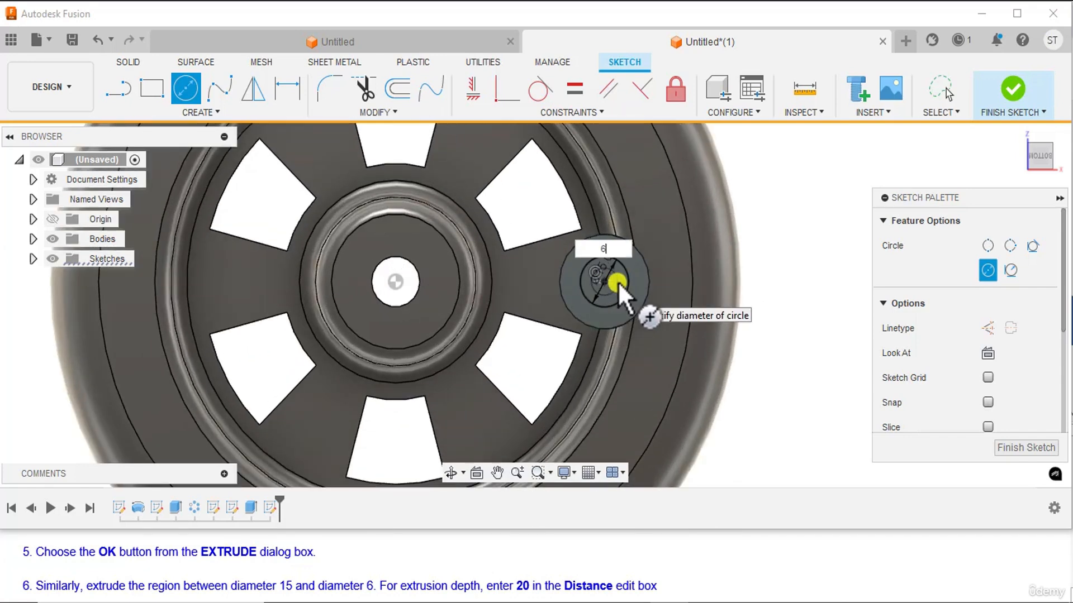
pyautogui.press('Return')
pyautogui.press('Escape')
pyautogui.scroll(-3, 790, 250)
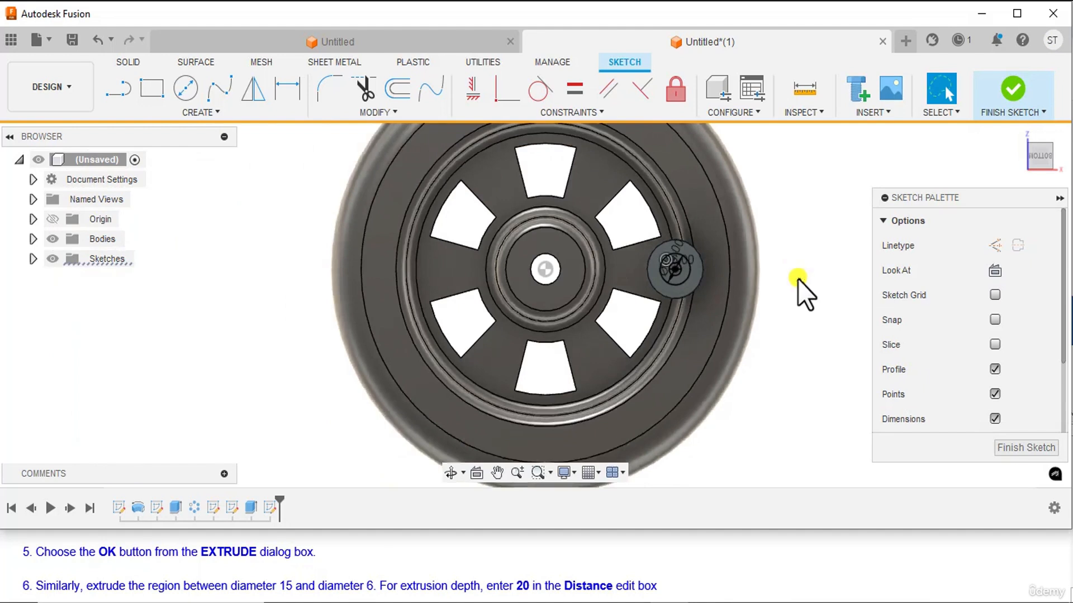
pyautogui.moveTo(806, 300); pyautogui.dragTo(761, 280, button='middle')
pyautogui.scroll(2, 745, 255)
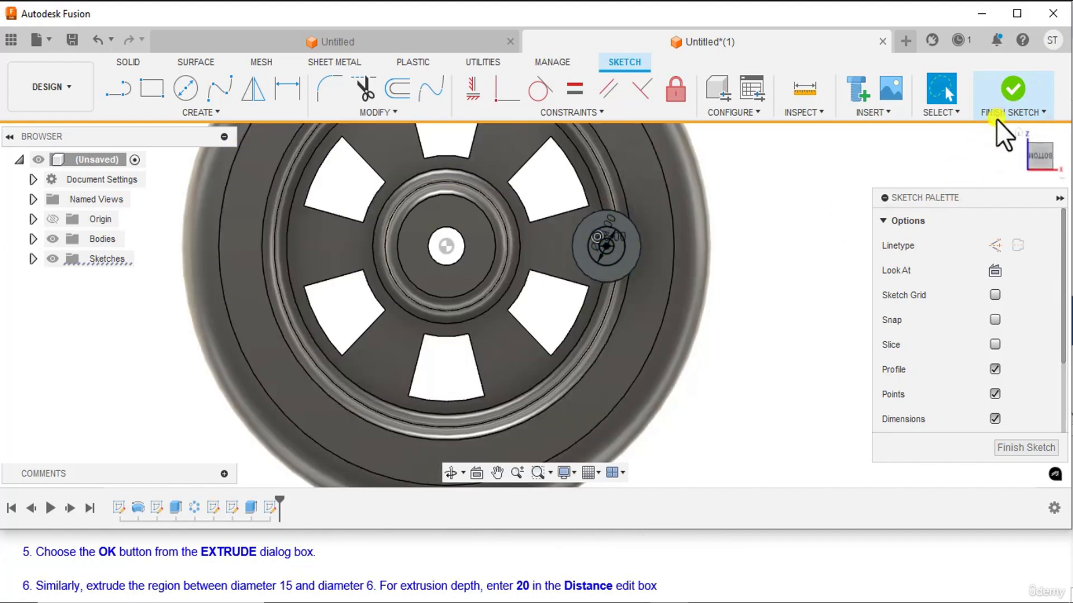
pyautogui.click(1008, 99)
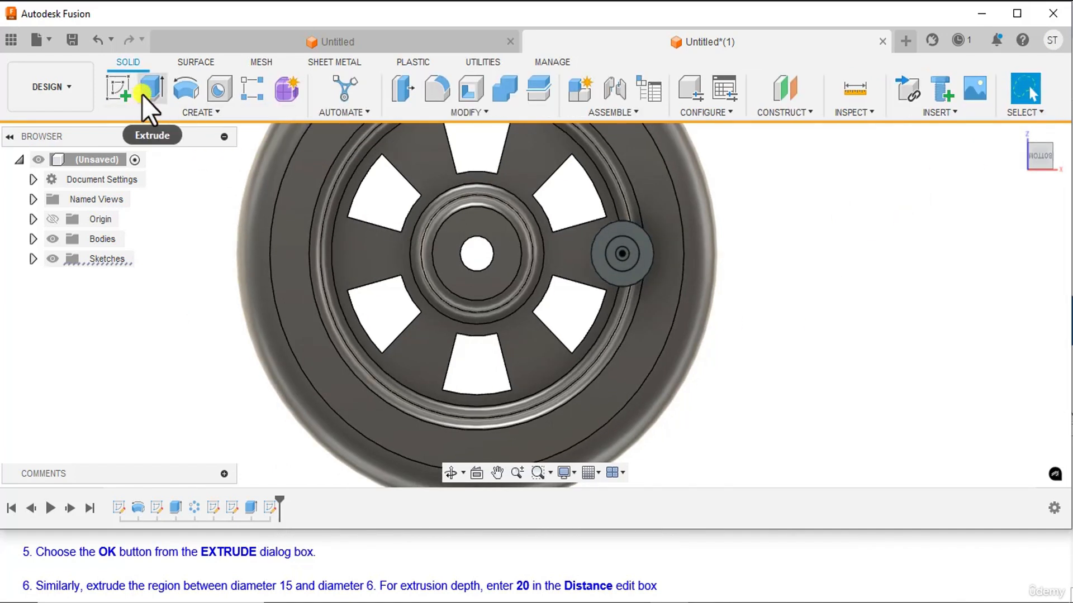
# Extrude the ring between the 15 mm and 6 mm circles 20 mm on one side, joined to the crank pin.
pyautogui.click(147, 93)
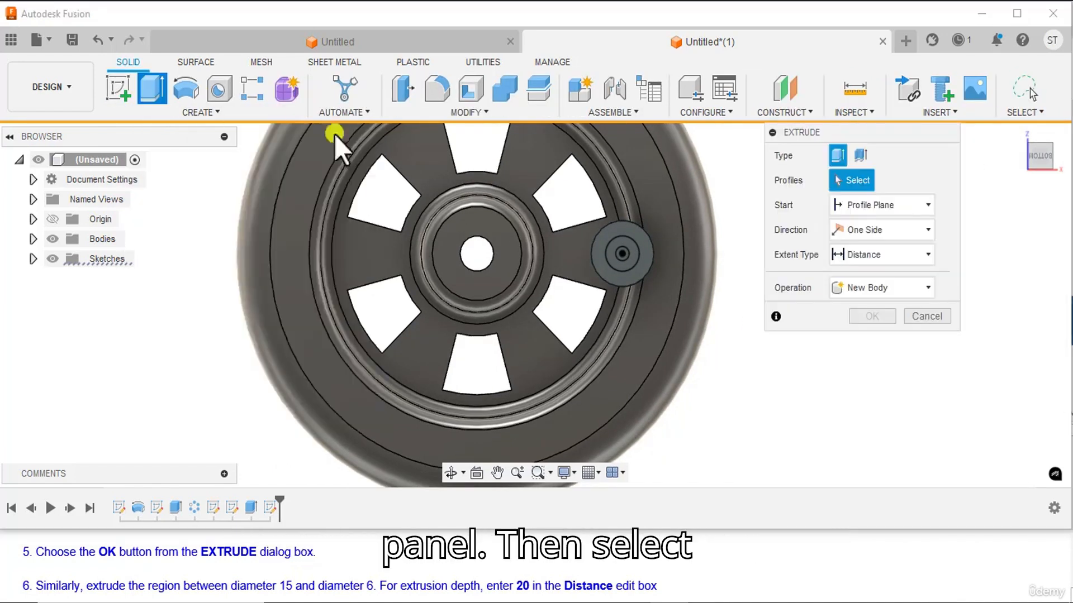
pyautogui.scroll(3, 704, 277)
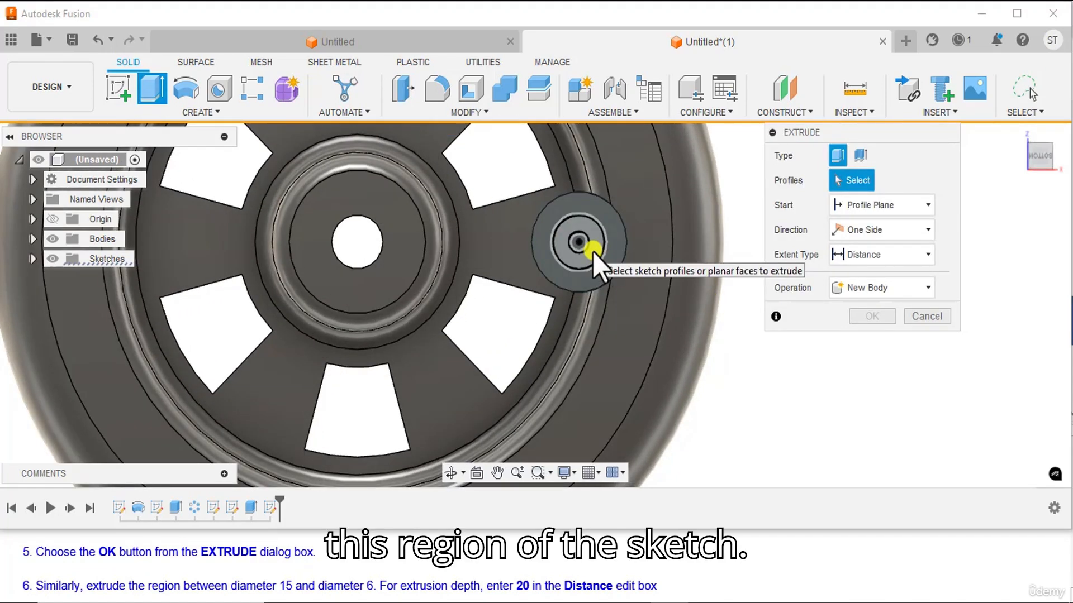
pyautogui.click(592, 253)
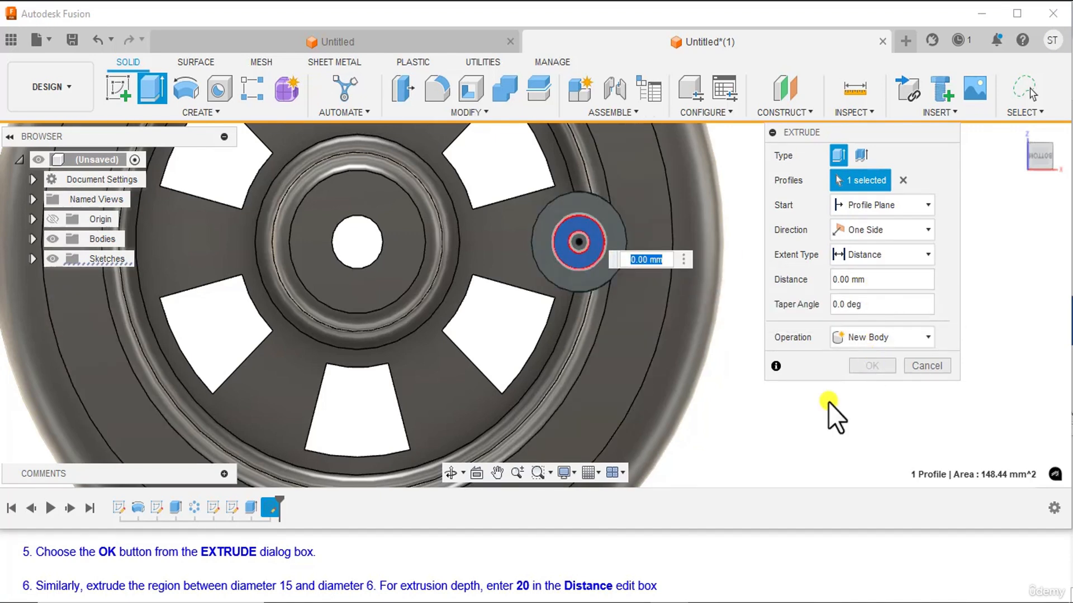
pyautogui.scroll(-2, 828, 401)
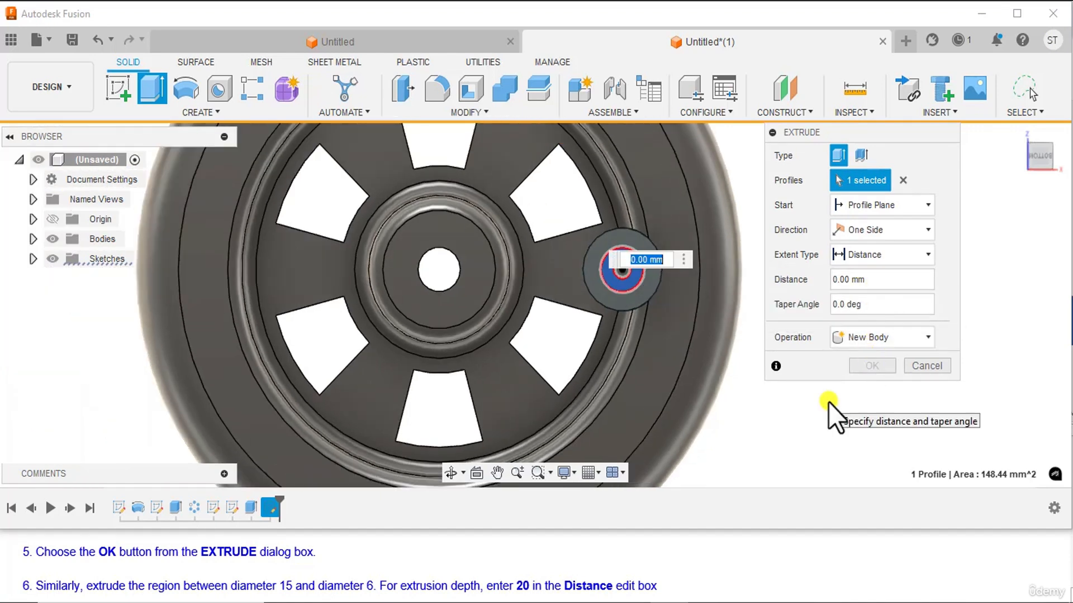
pyautogui.click(878, 280)
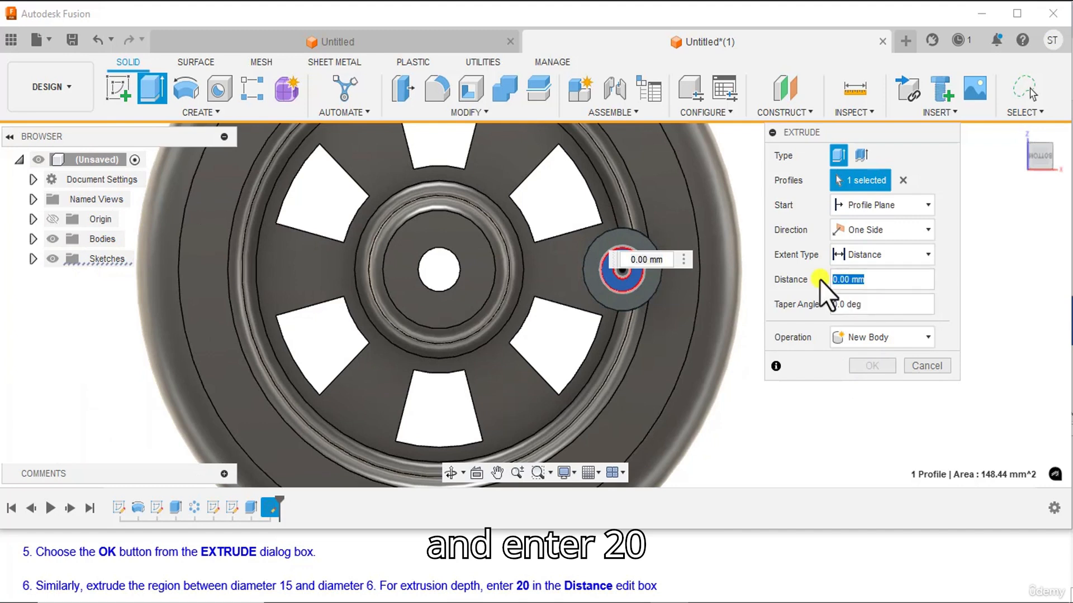
pyautogui.write('20')
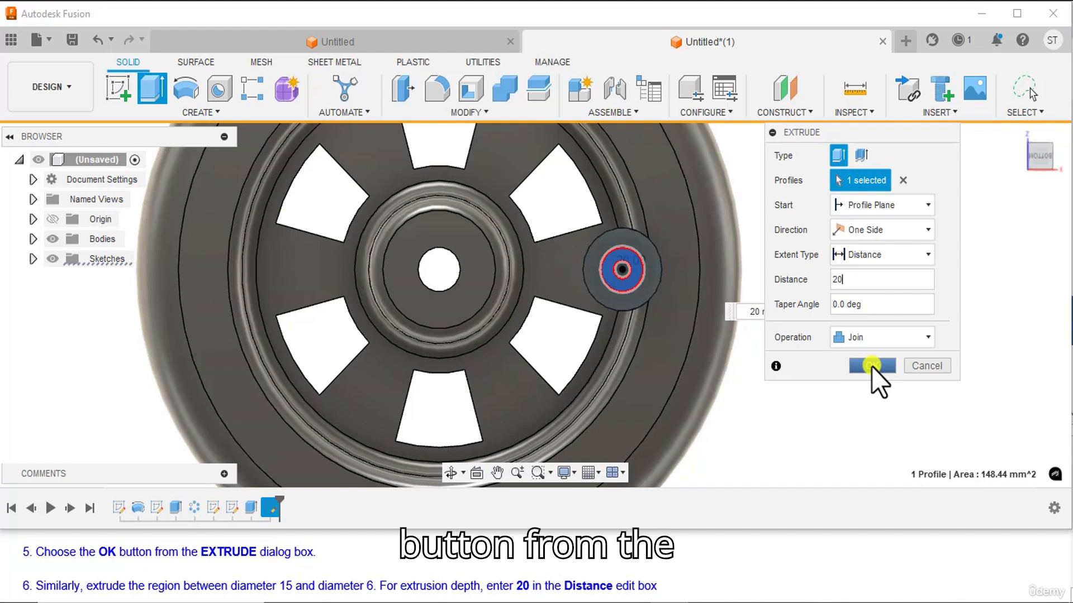
pyautogui.click(872, 366)
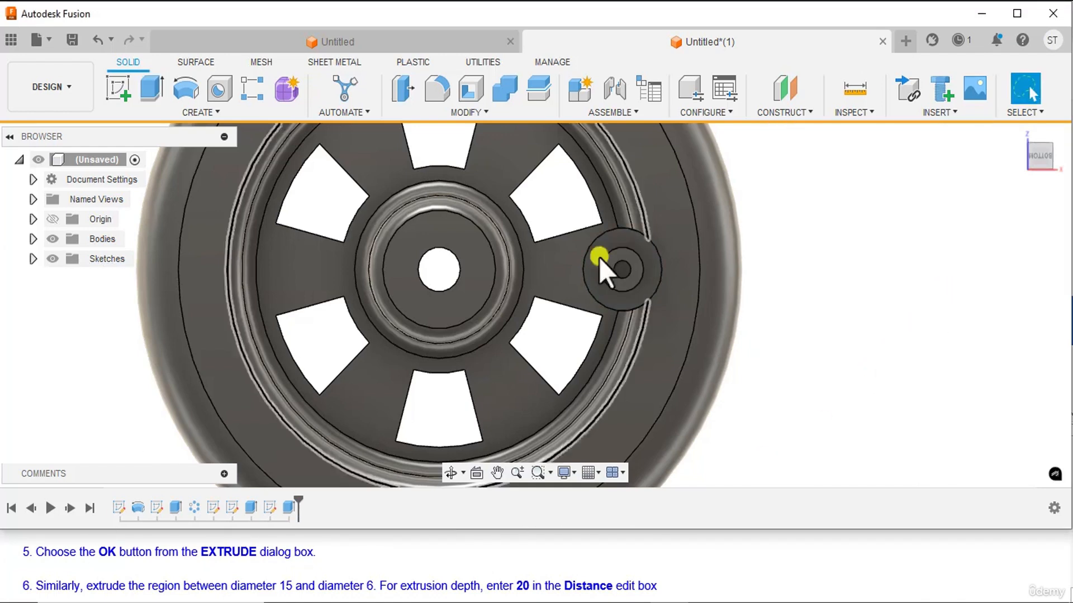
pyautogui.moveTo(1039, 160); pyautogui.dragTo(1016, 207)
pyautogui.scroll(-3, 803, 356)
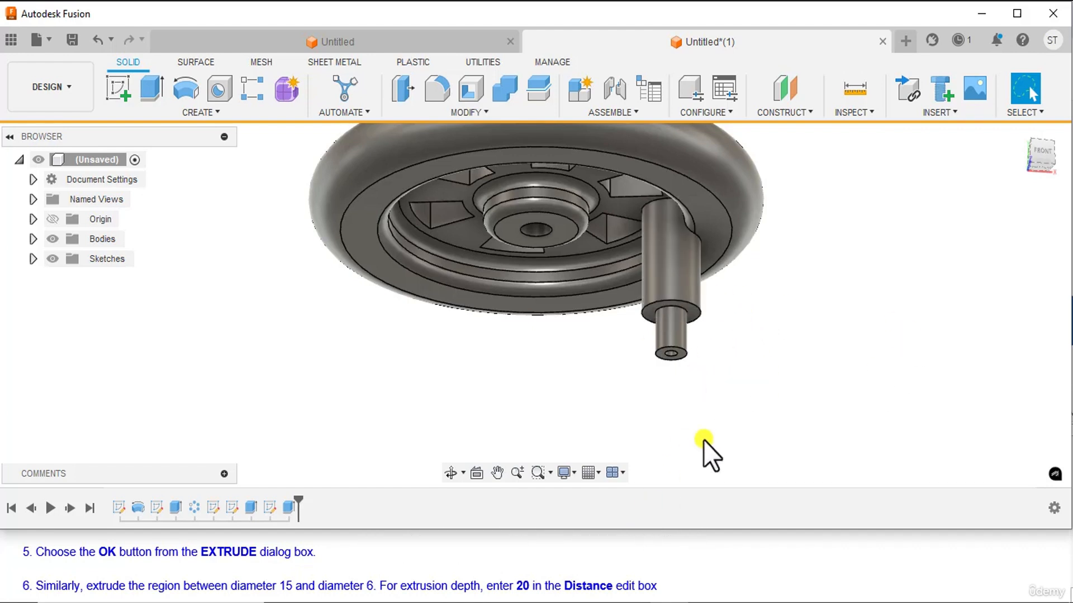
# Start saving the handwheel model and name the file c04_Tut_04.
pyautogui.scroll(-5, 83, 575)
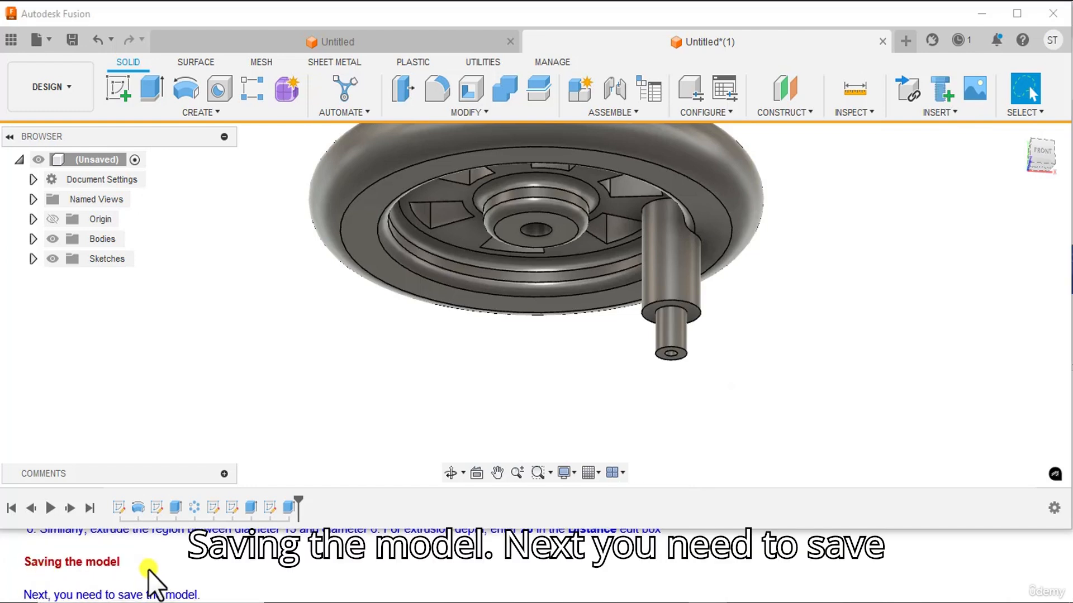
pyautogui.scroll(-1, 148, 570)
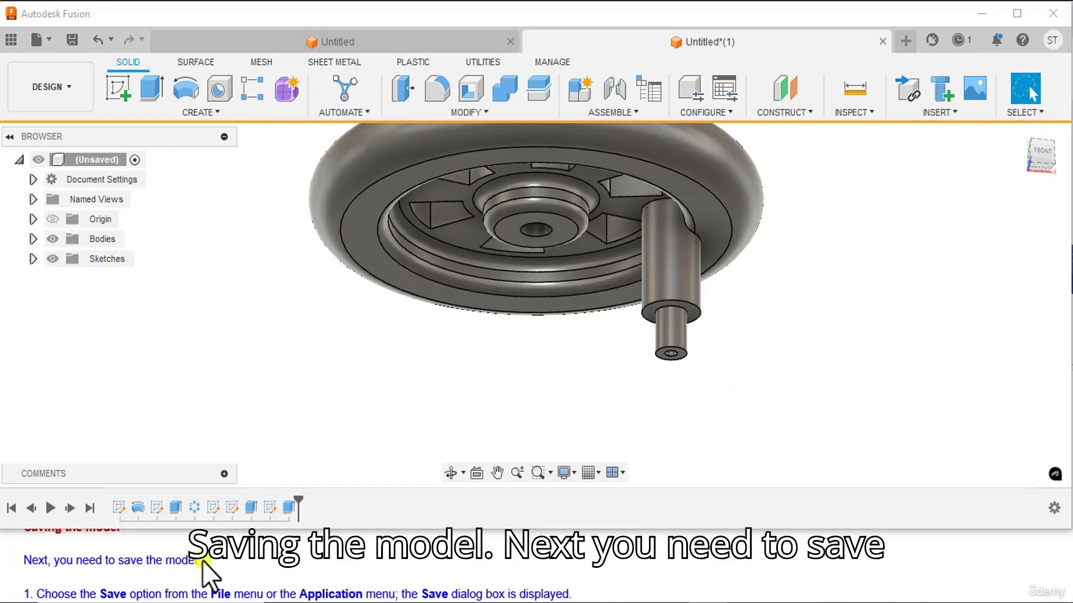
pyautogui.scroll(-1, 216, 563)
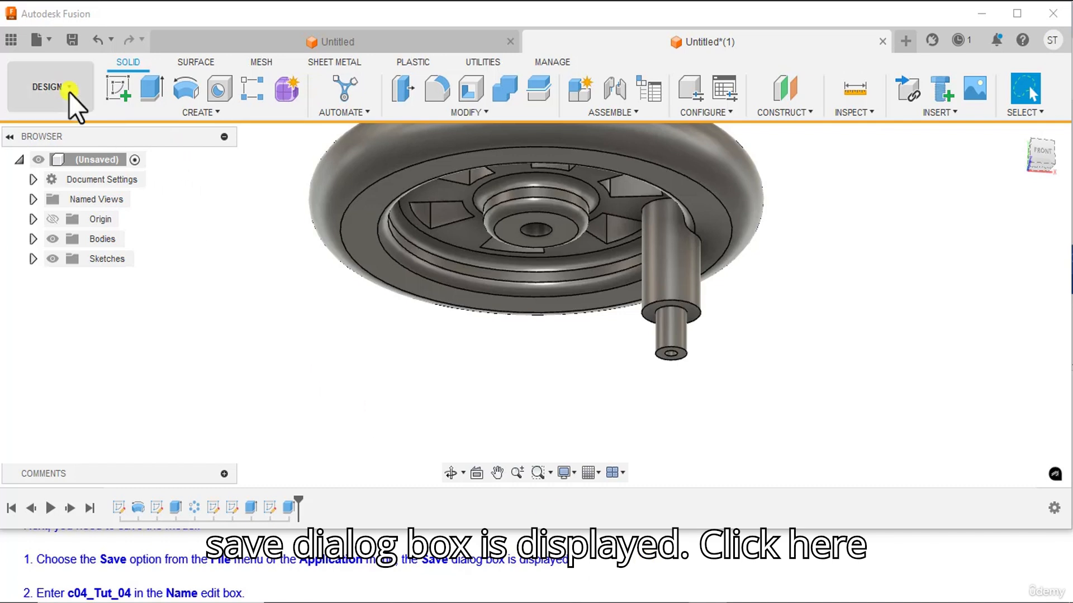
pyautogui.click(49, 45)
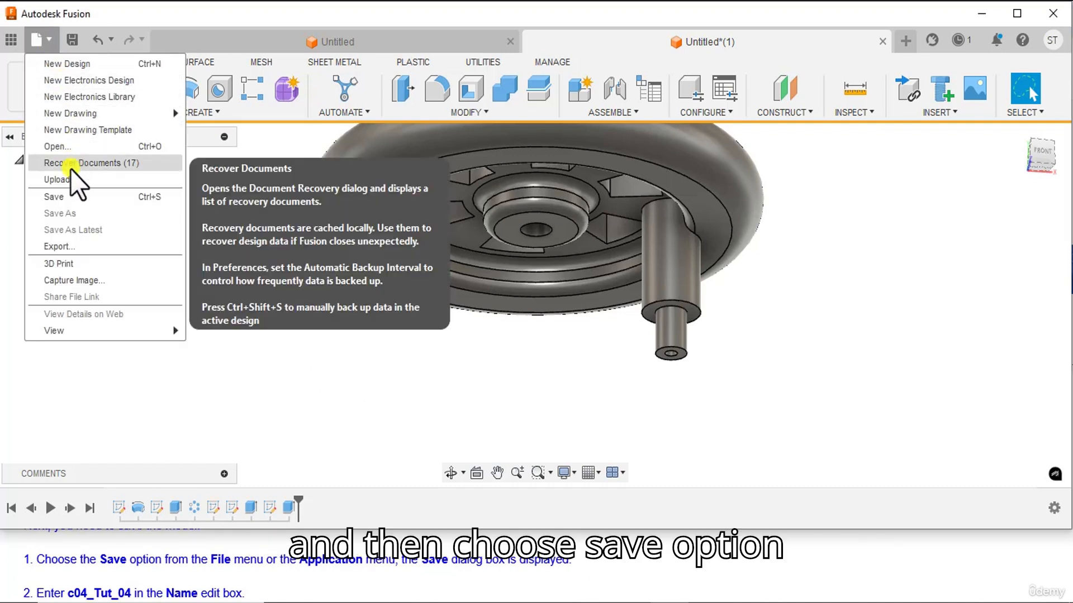
pyautogui.click(68, 200)
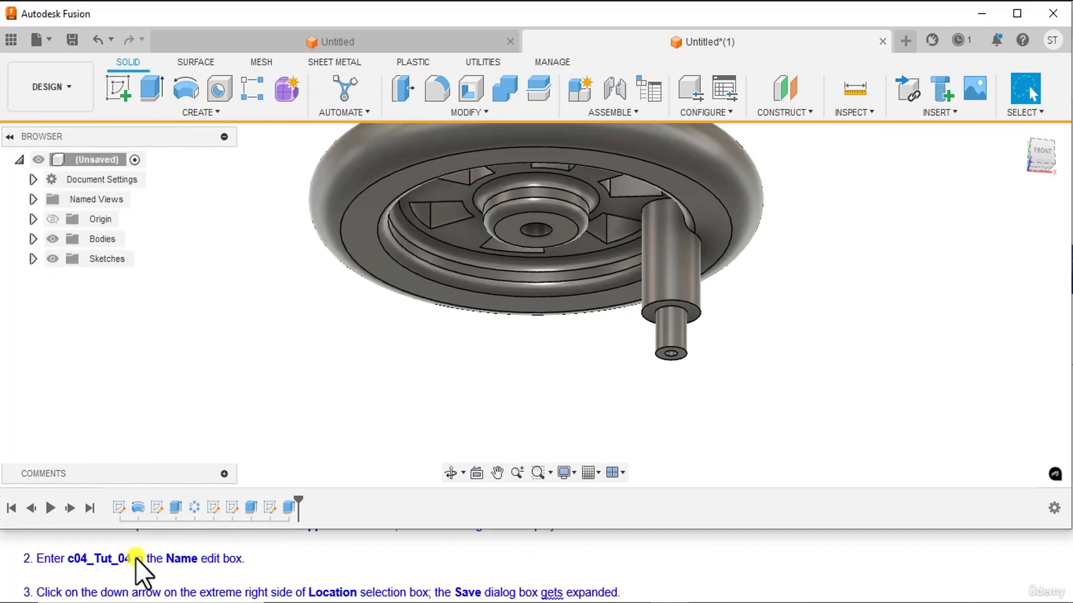
pyautogui.scroll(-1, 136, 558)
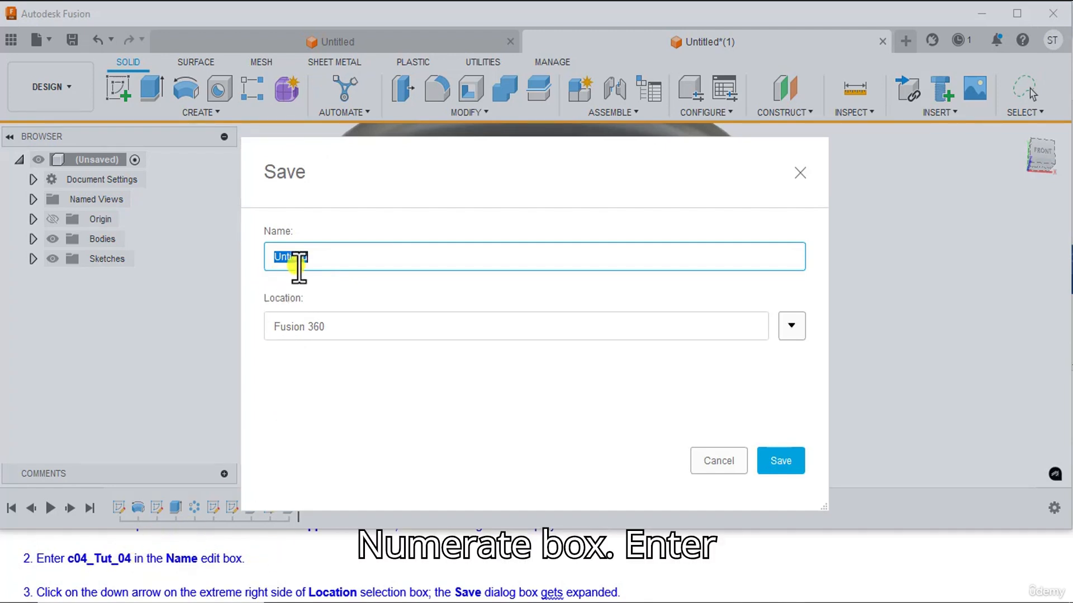
pyautogui.write('c04')
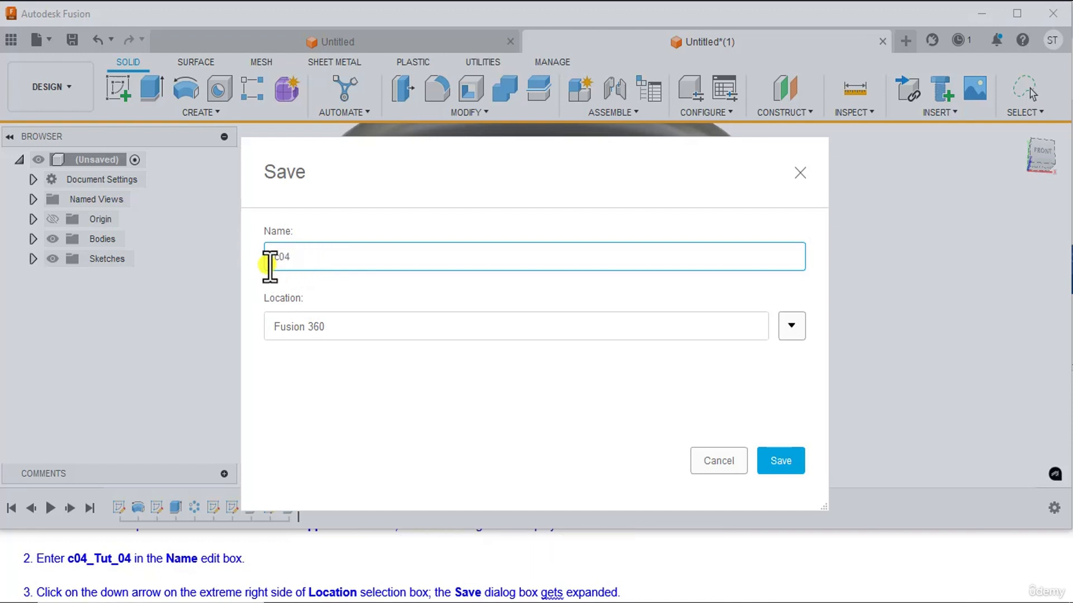
pyautogui.write('_Tut_04')
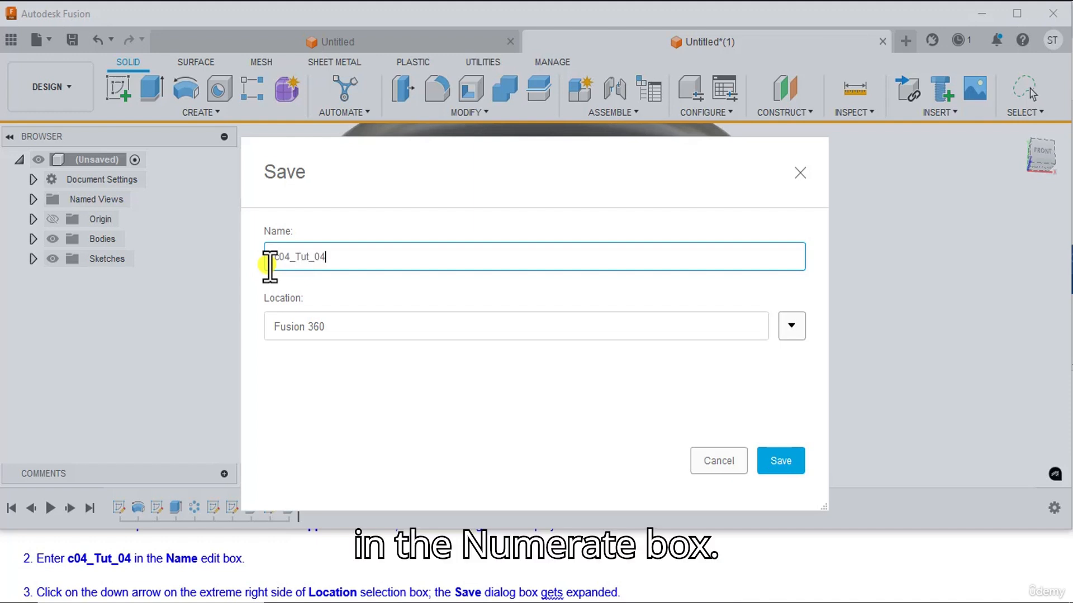
# Choose the CADCIM project as the save location and save the model there.
pyautogui.scroll(-1, 140, 541)
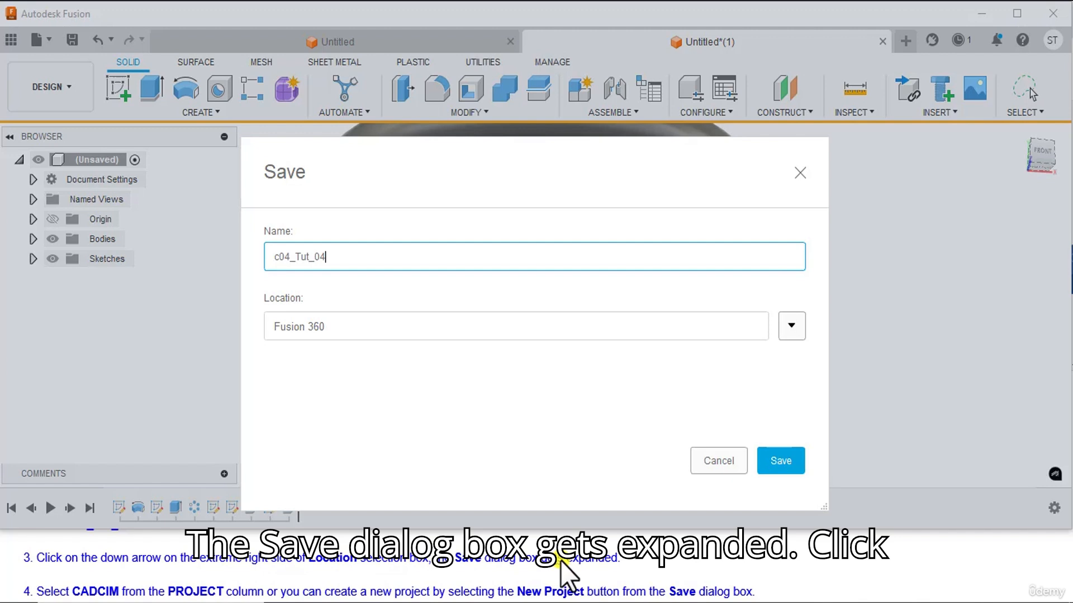
pyautogui.click(791, 325)
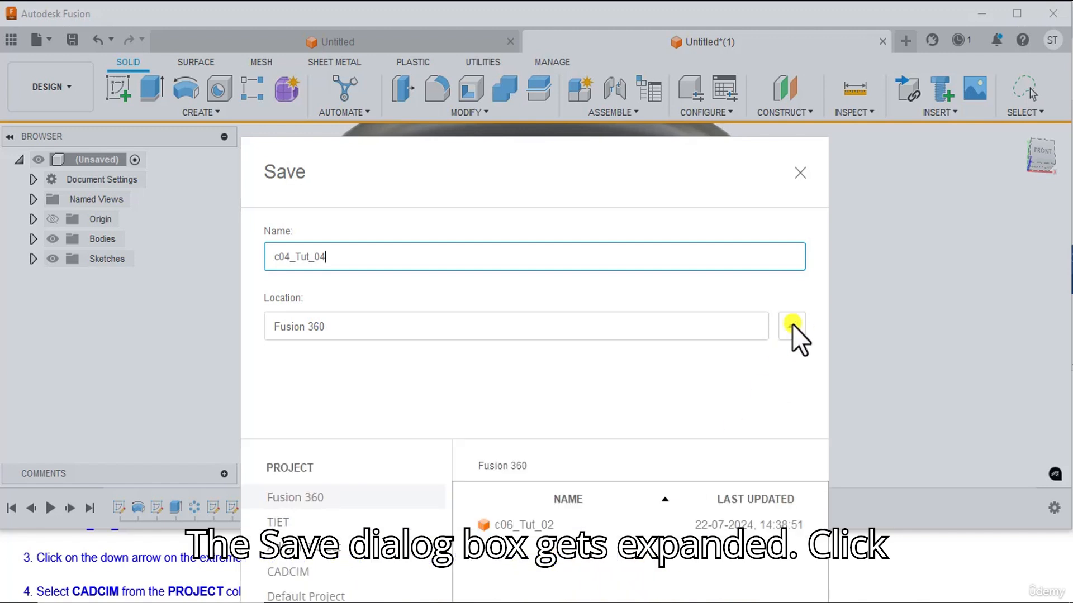
pyautogui.moveTo(699, 170); pyautogui.dragTo(977, 8)
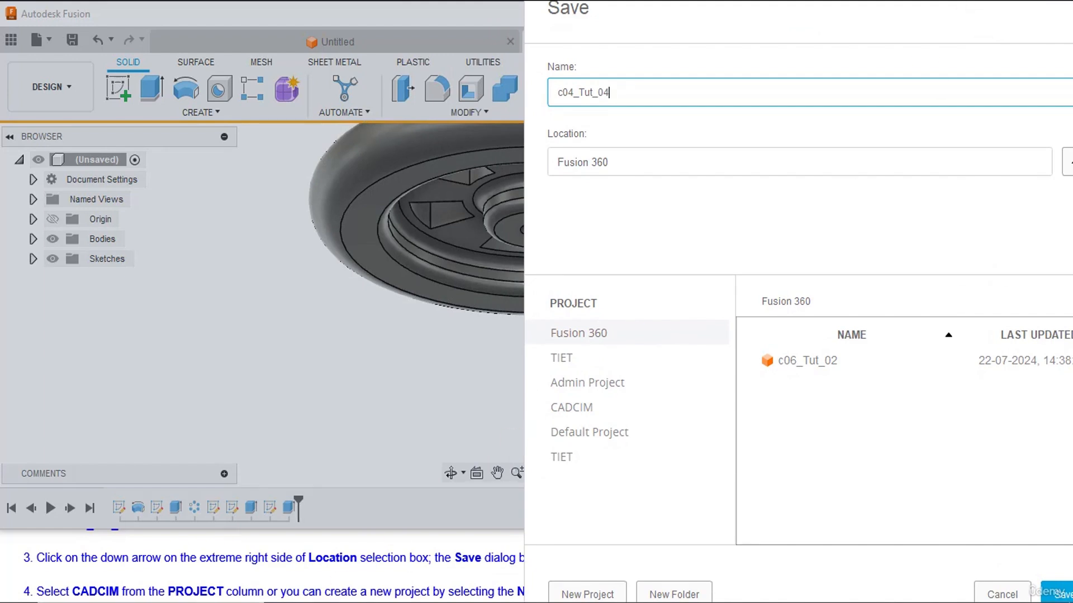
pyautogui.scroll(-1, 148, 587)
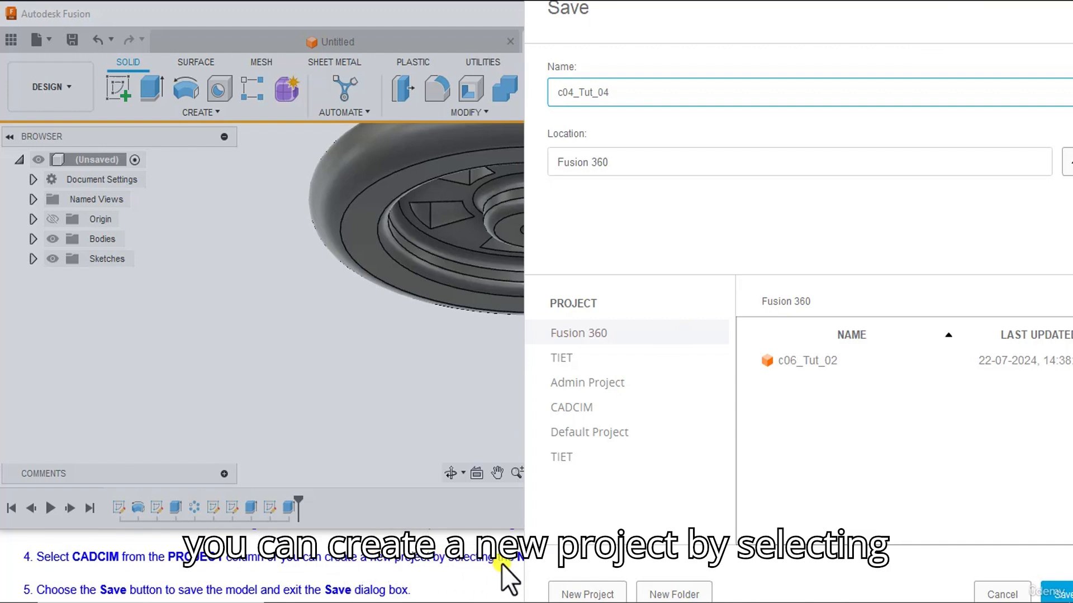
pyautogui.moveTo(622, 31); pyautogui.dragTo(1, 103)
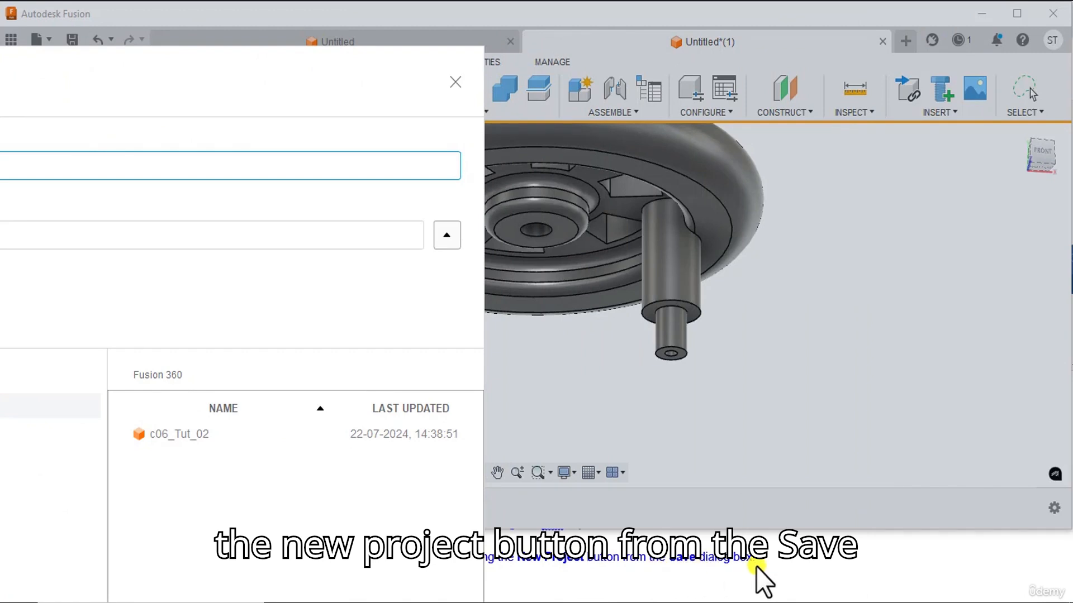
pyautogui.moveTo(256, 108); pyautogui.dragTo(816, 58)
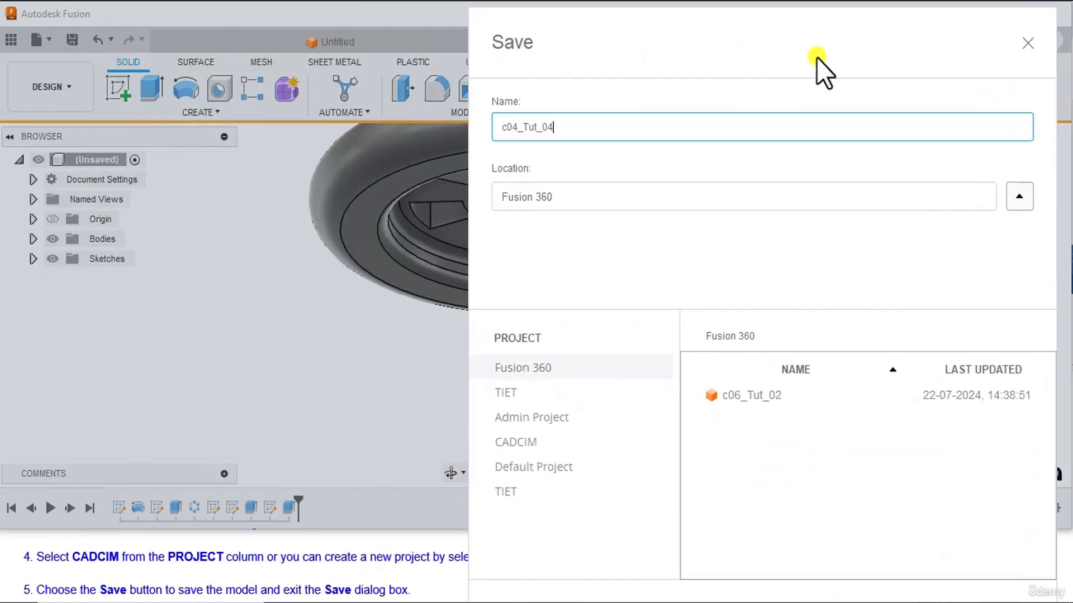
pyautogui.click(521, 444)
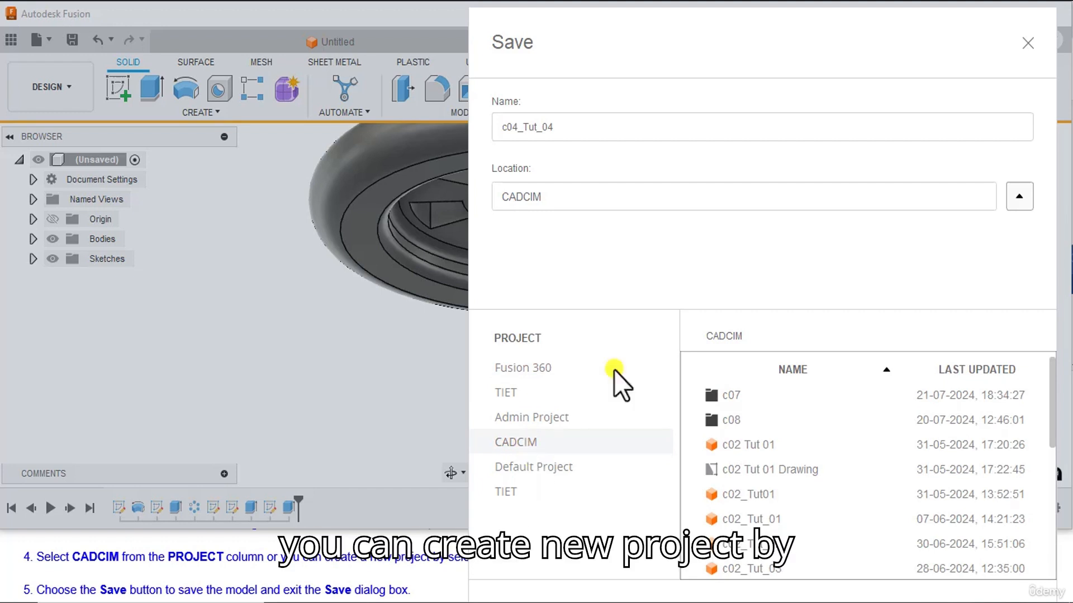
pyautogui.moveTo(544, 55); pyautogui.dragTo(529, 32)
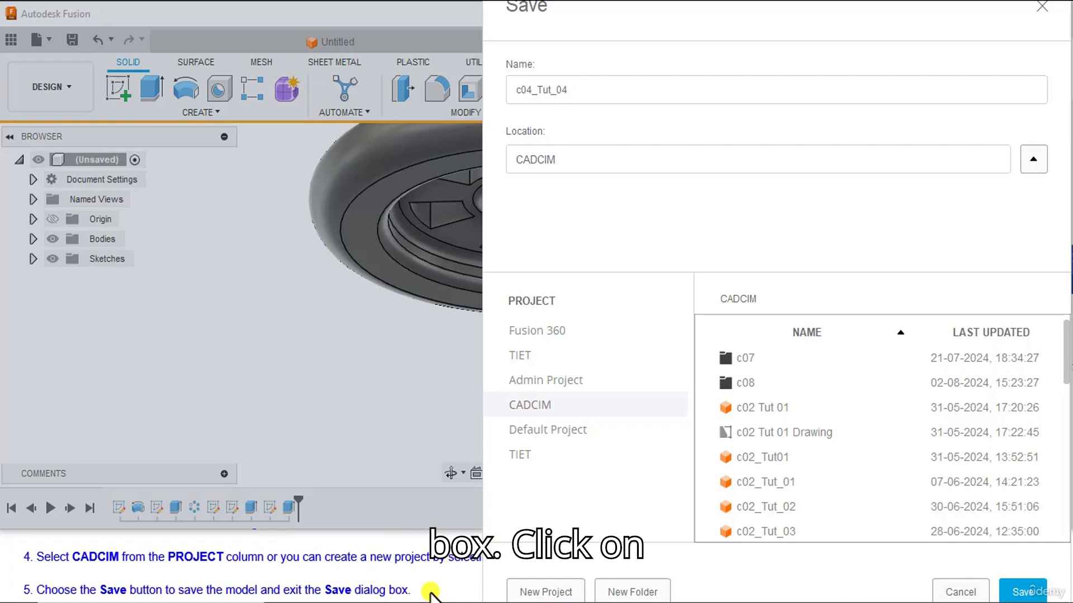
pyautogui.click(1024, 591)
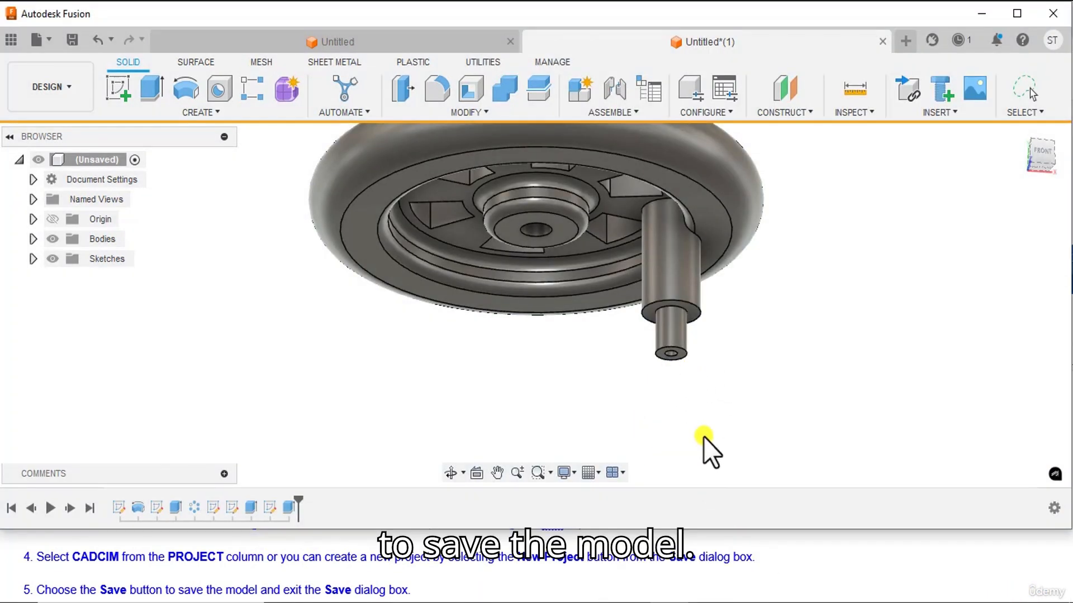